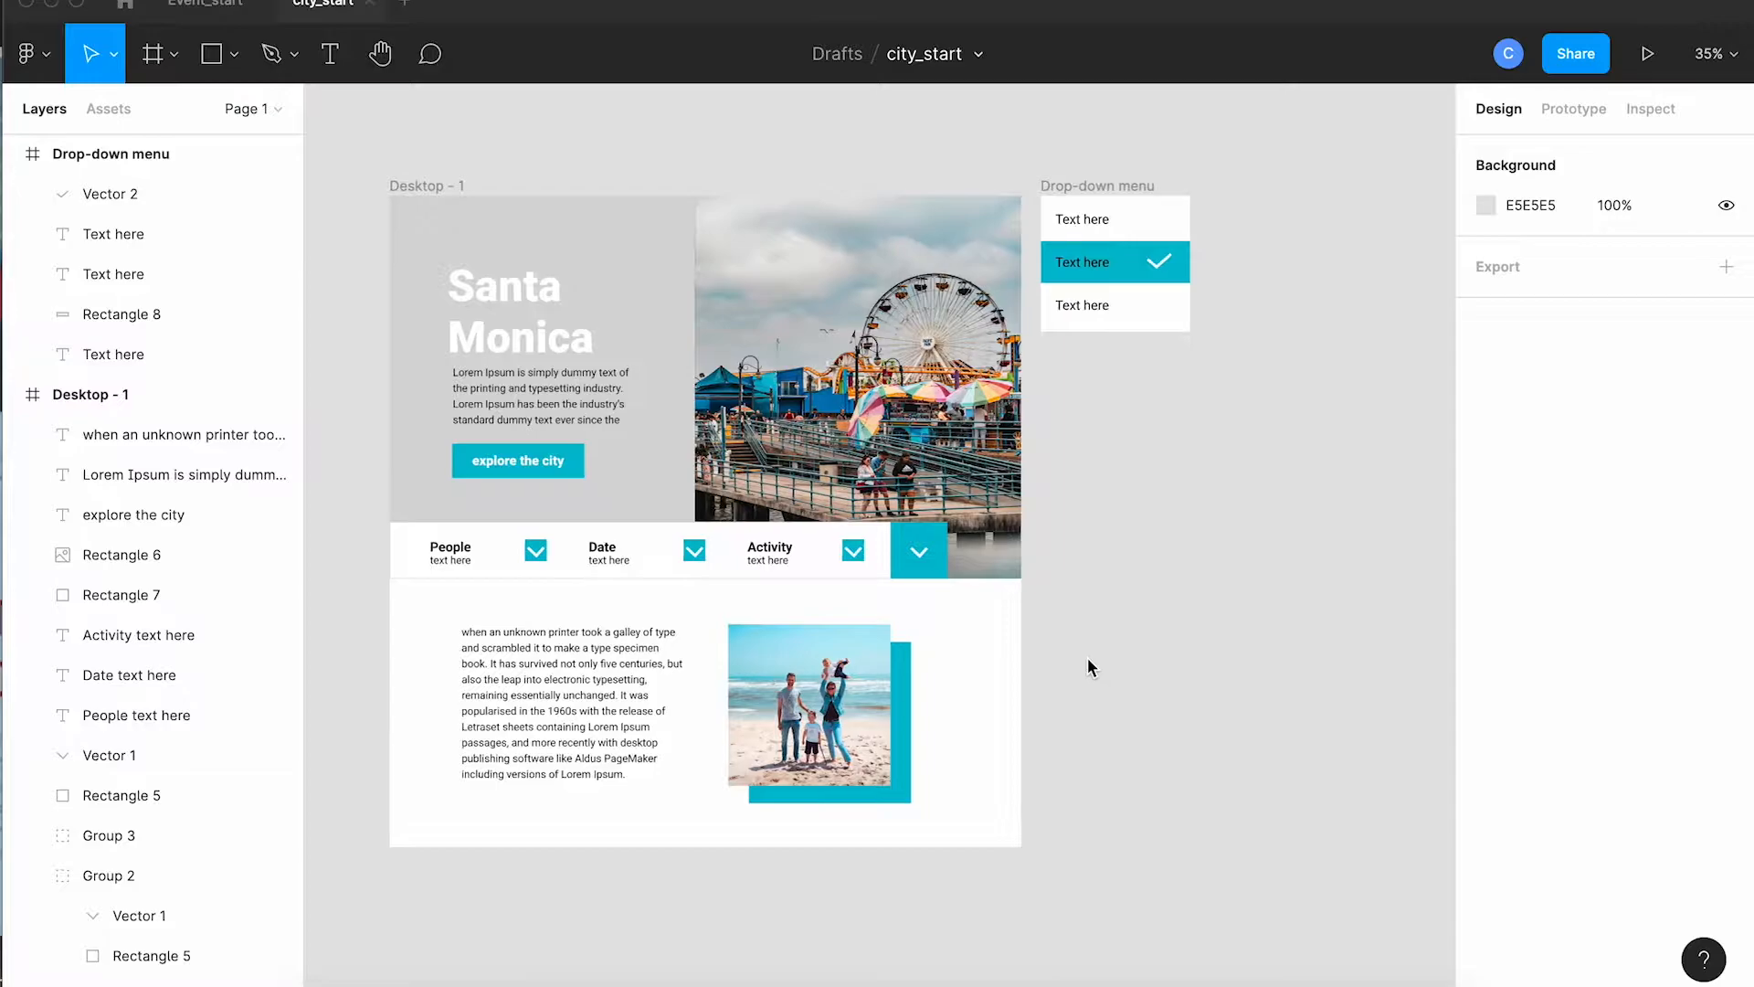
- Duplicate the Drop-down menu frame twice so three copies sit side by side in a row
scroll(1088, 659, left, 2)
scroll(1088, 659, down, 1)
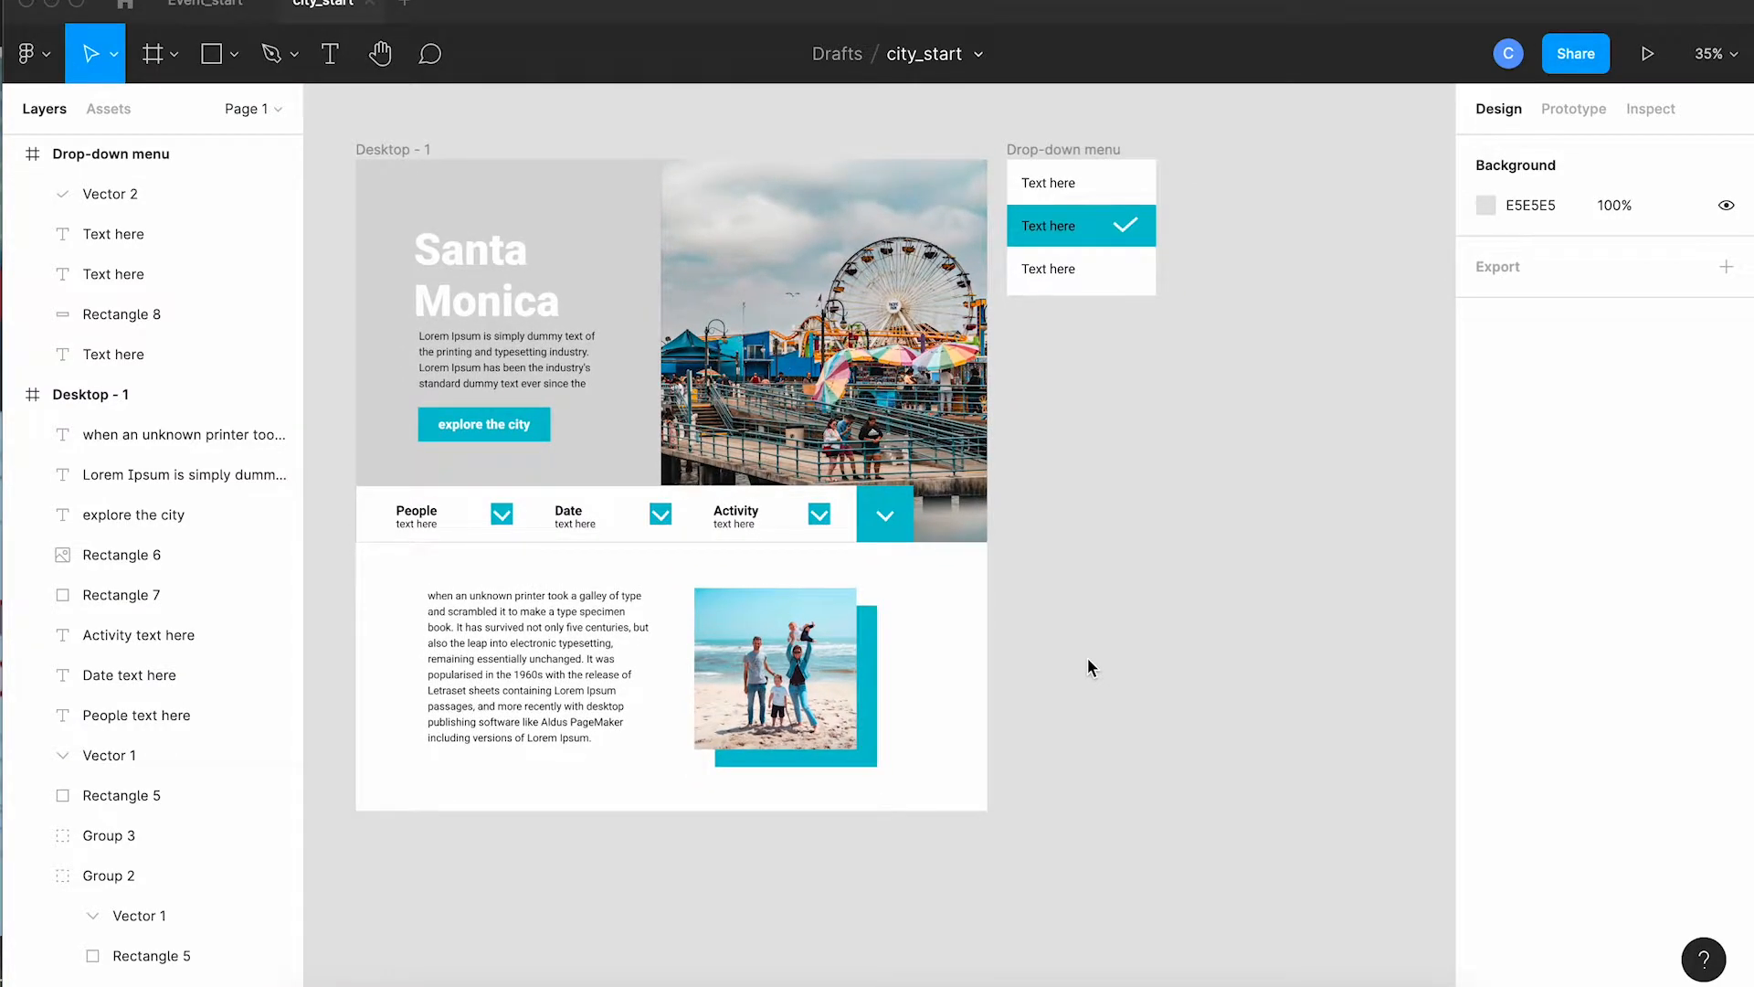
scroll(1088, 659, up, 1)
scroll(1089, 658, right, 1)
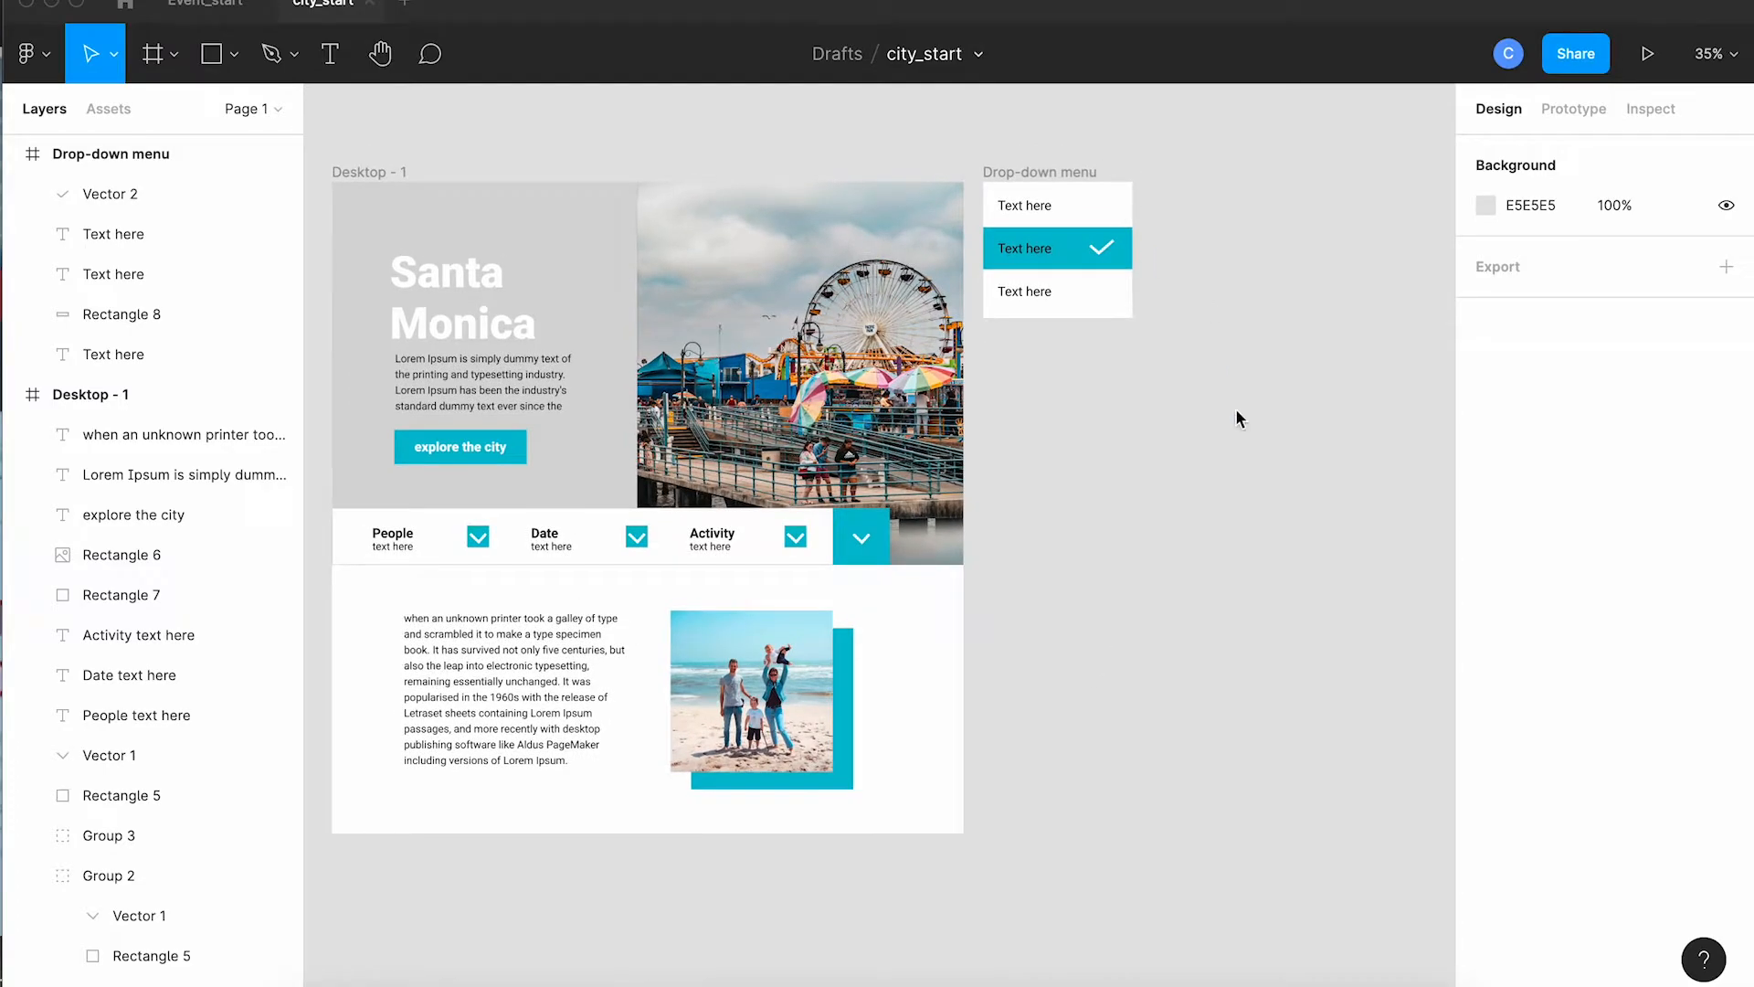
scroll(1237, 410, right, 5)
scroll(1236, 410, up, 2)
click(907, 227)
drag(905, 231, 1084, 233)
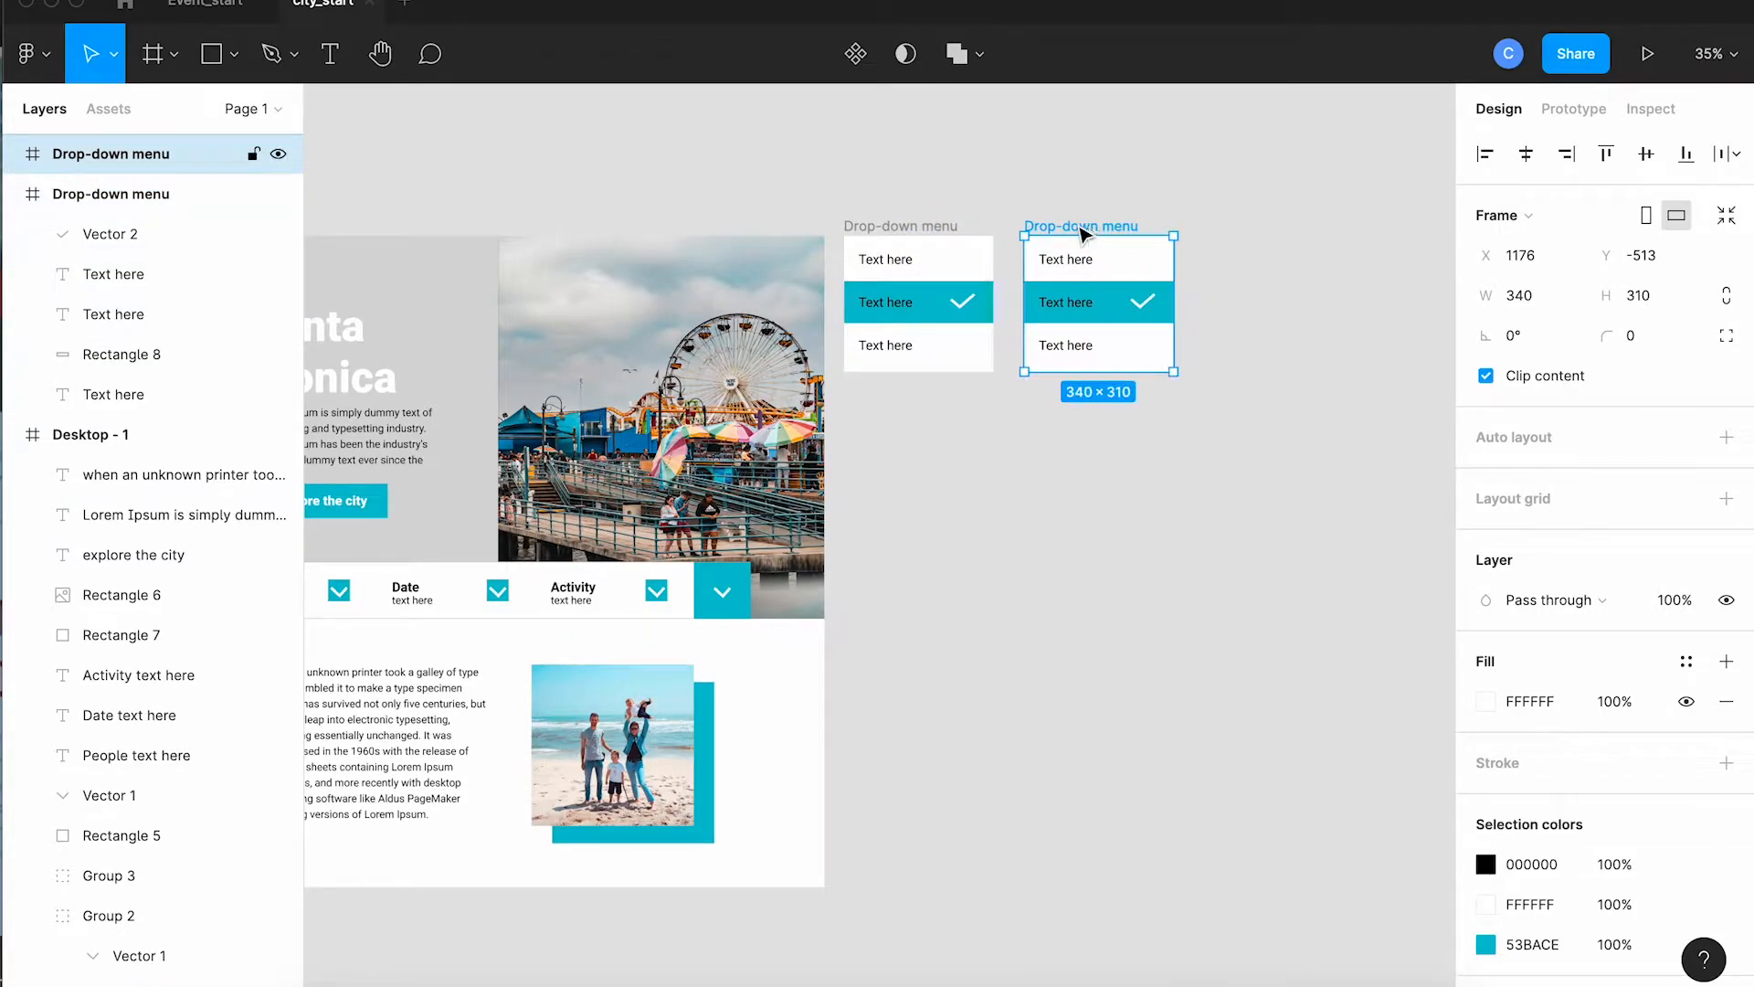
key(super+d)
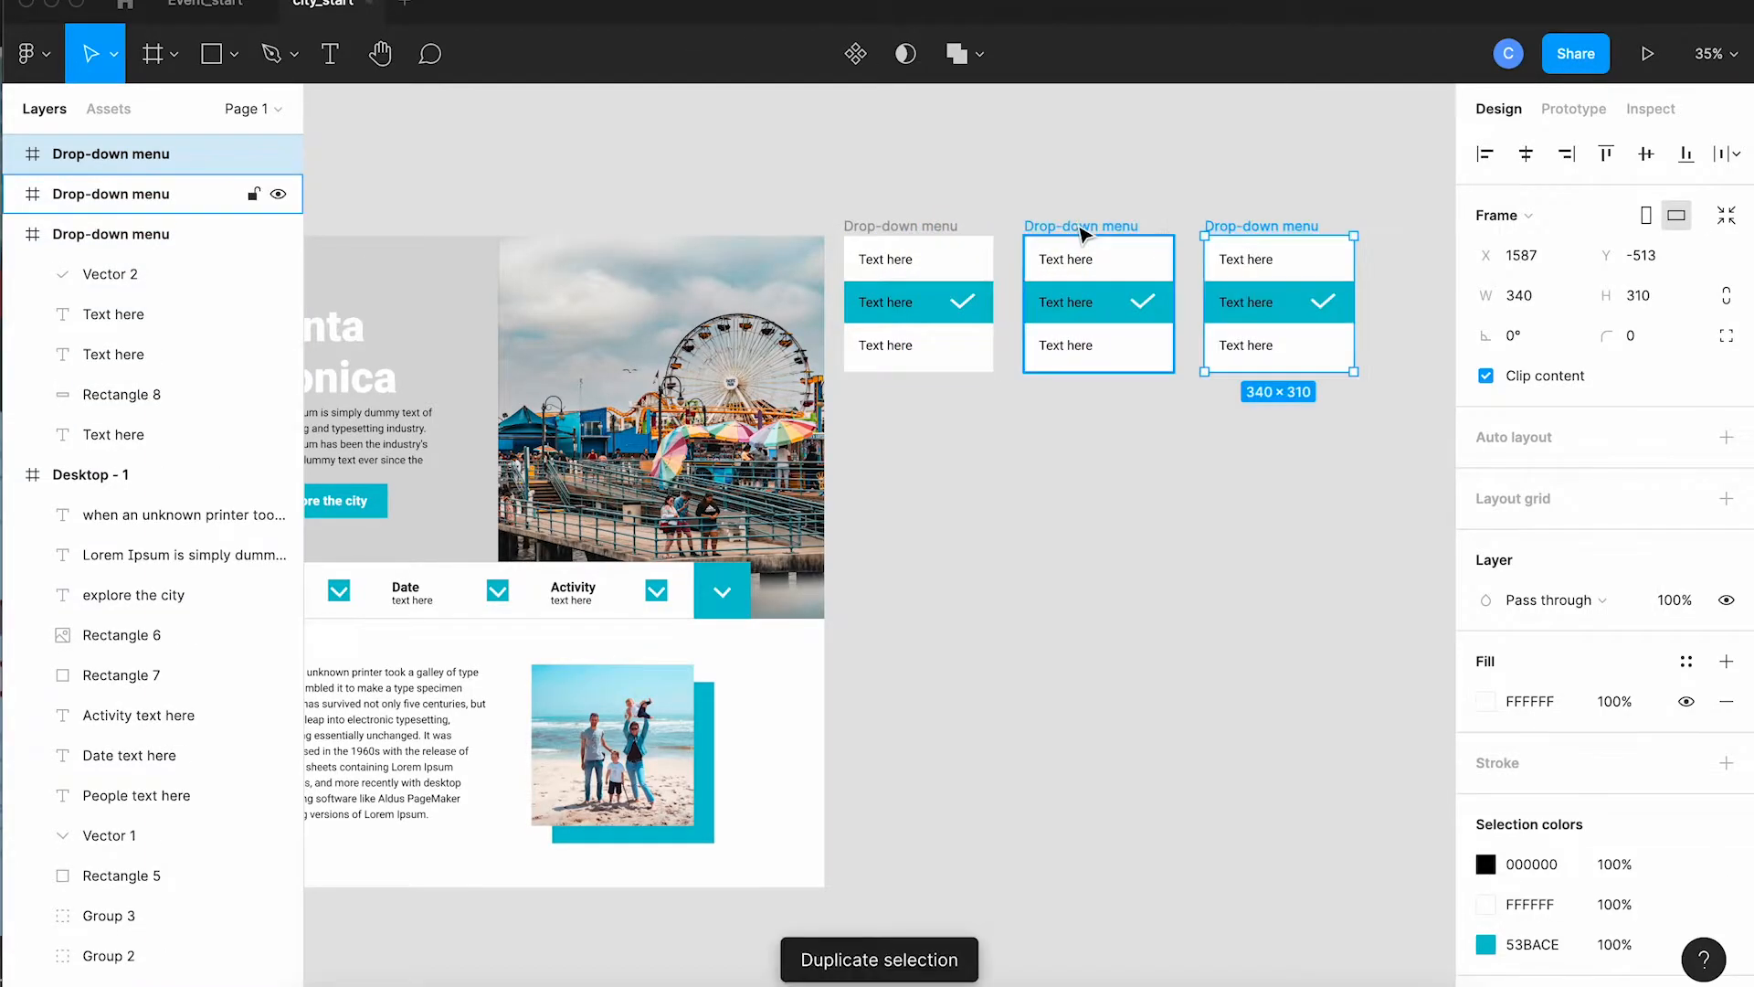
click(1078, 505)
- Add a Desktop preset frame below the drop-down menus and resize it to 1440 × 667
scroll(1084, 474, down, 2)
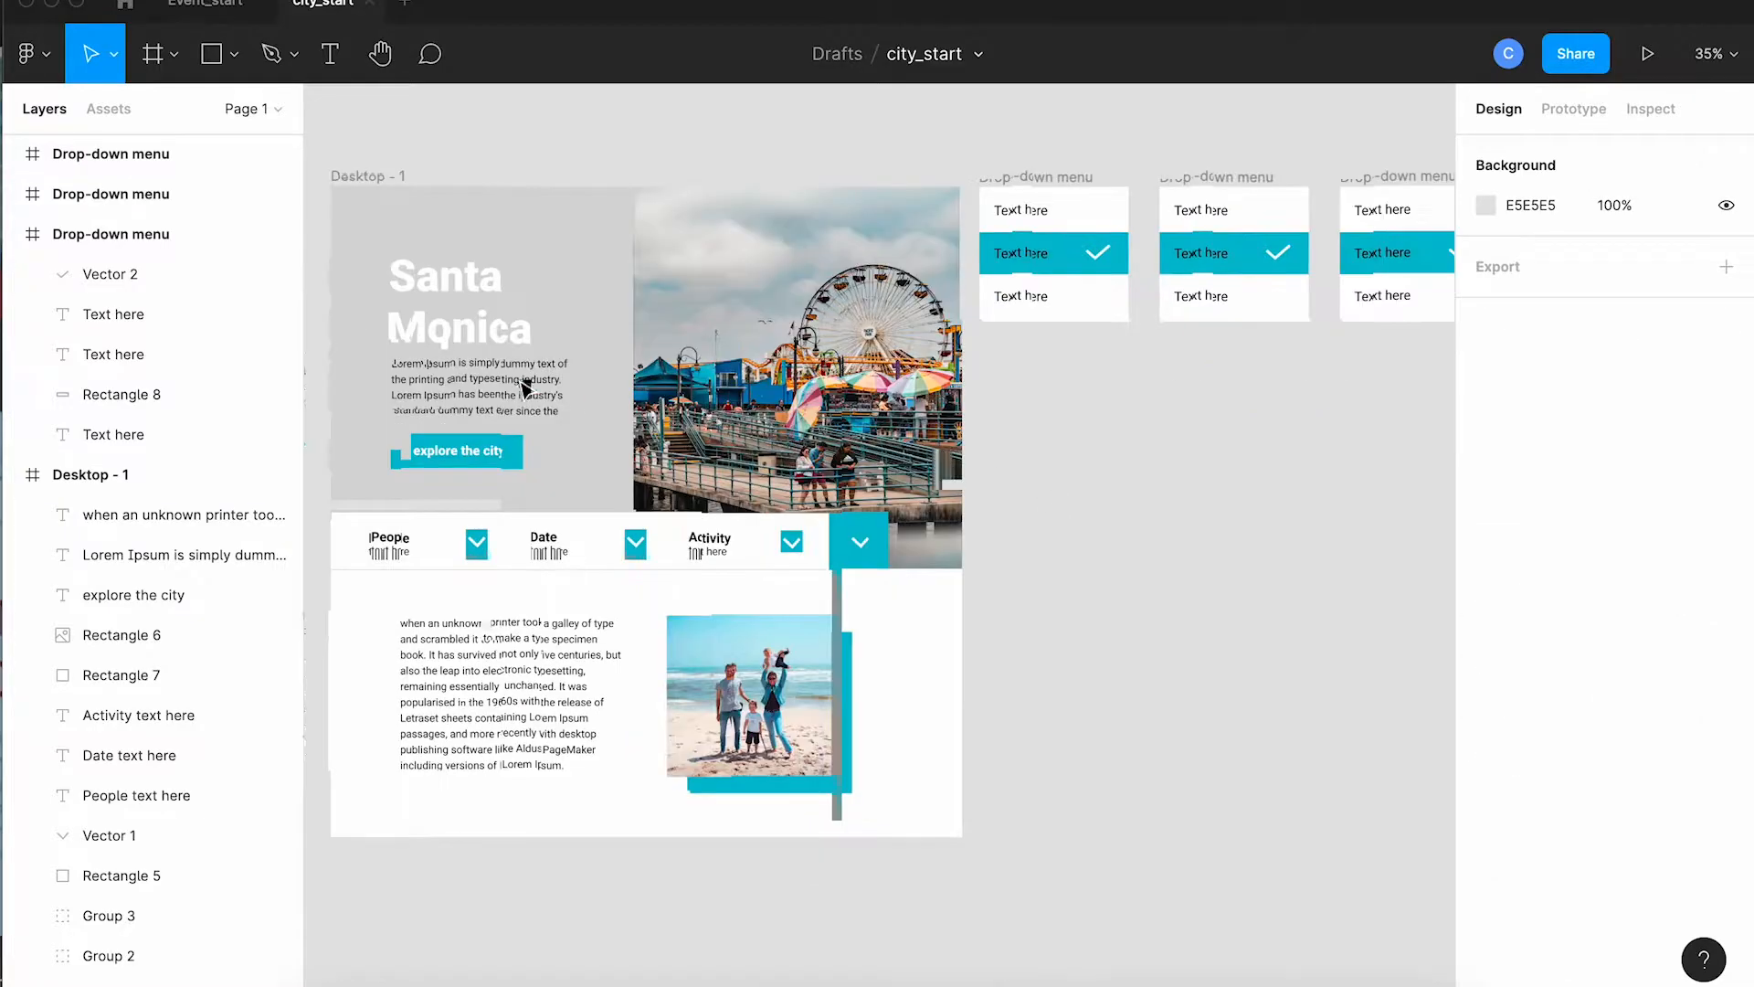
click(153, 54)
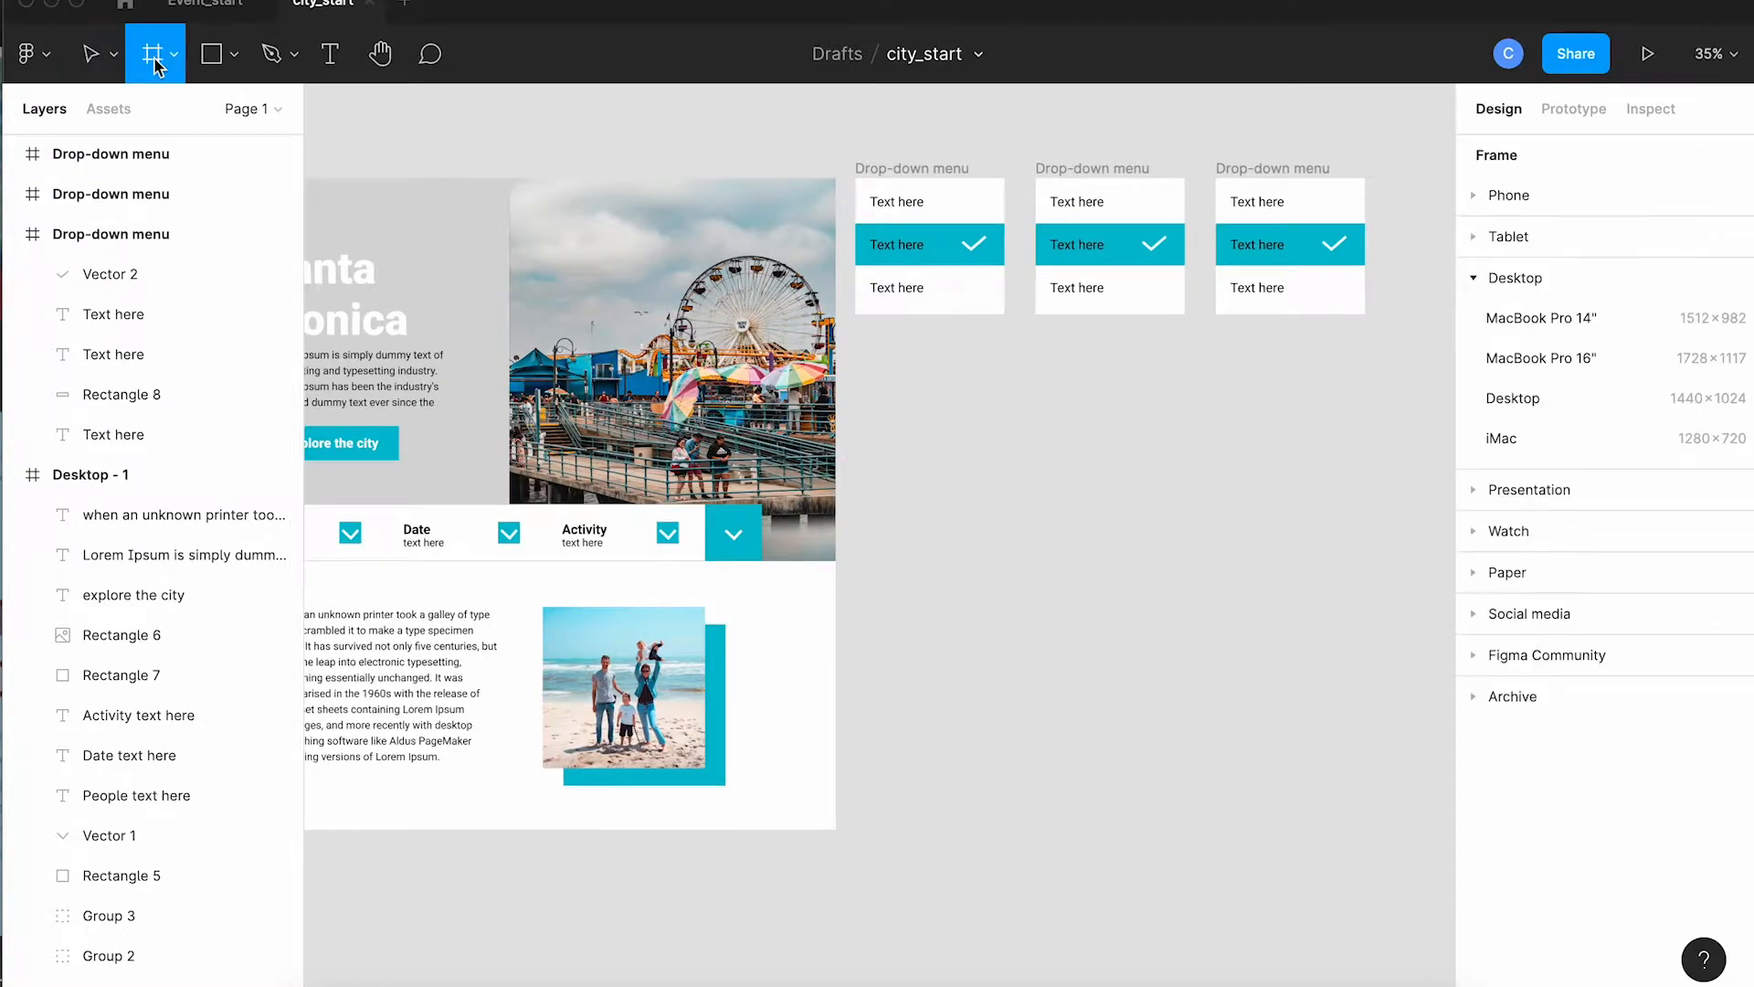
click(1513, 401)
drag(1261, 560, 1199, 585)
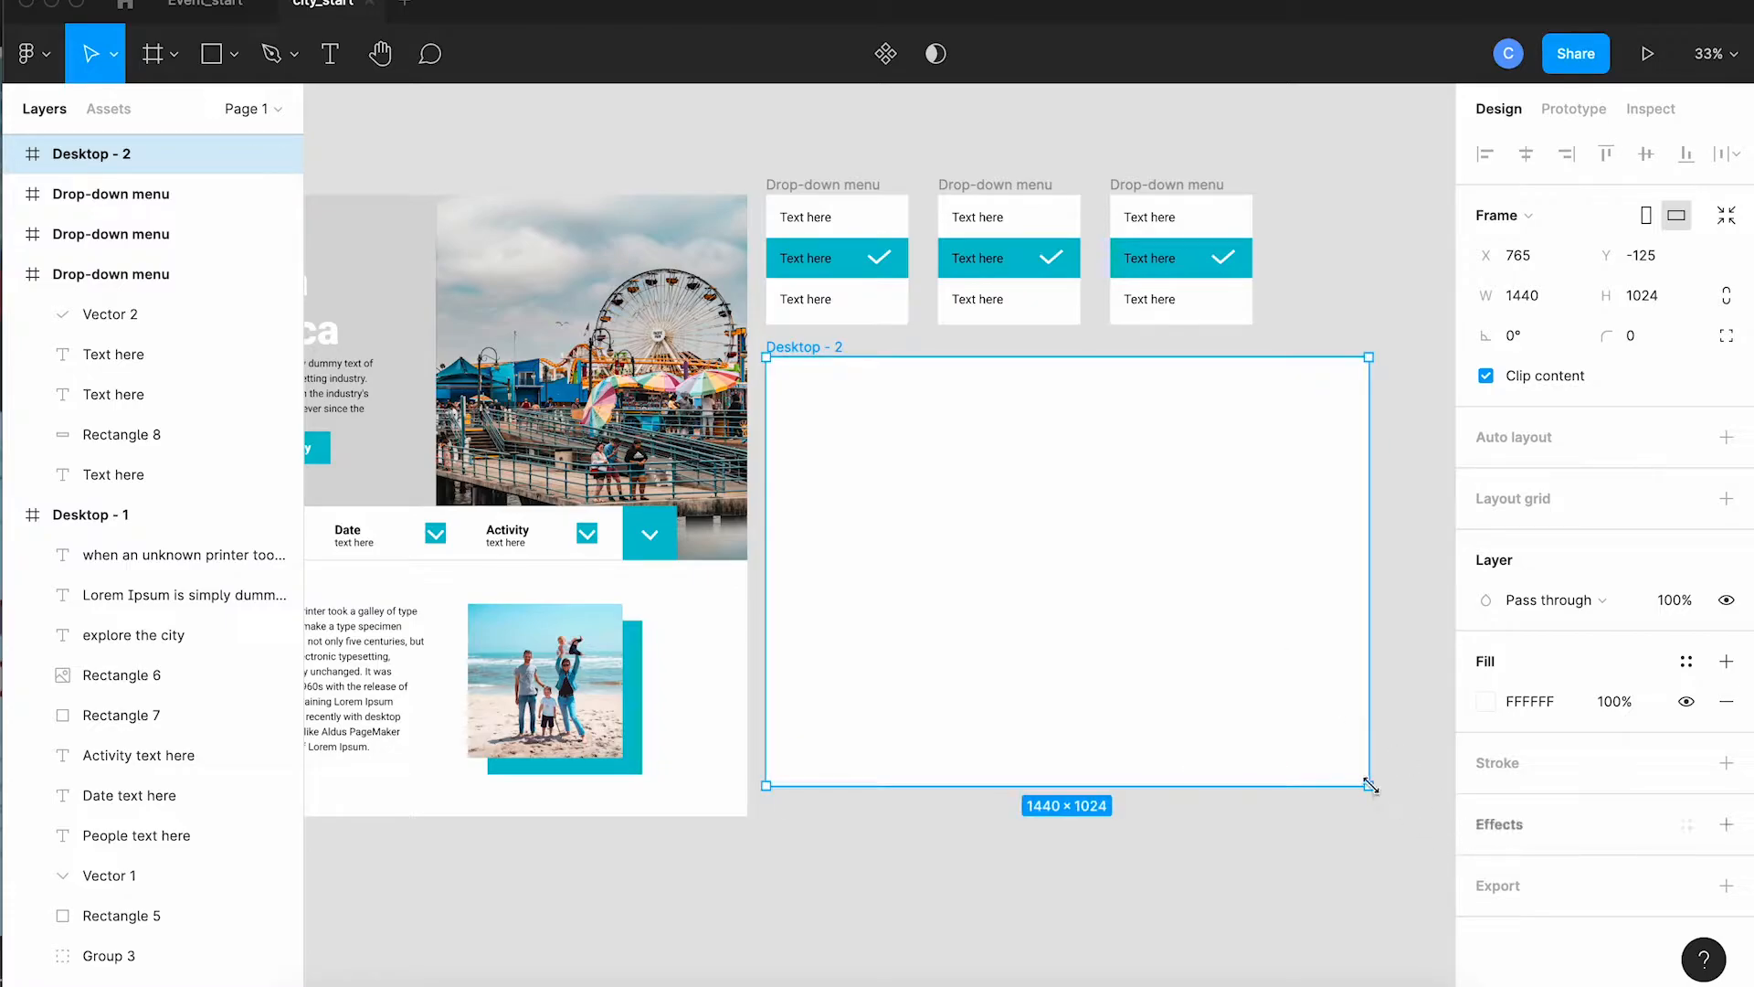
drag(1249, 786, 1226, 638)
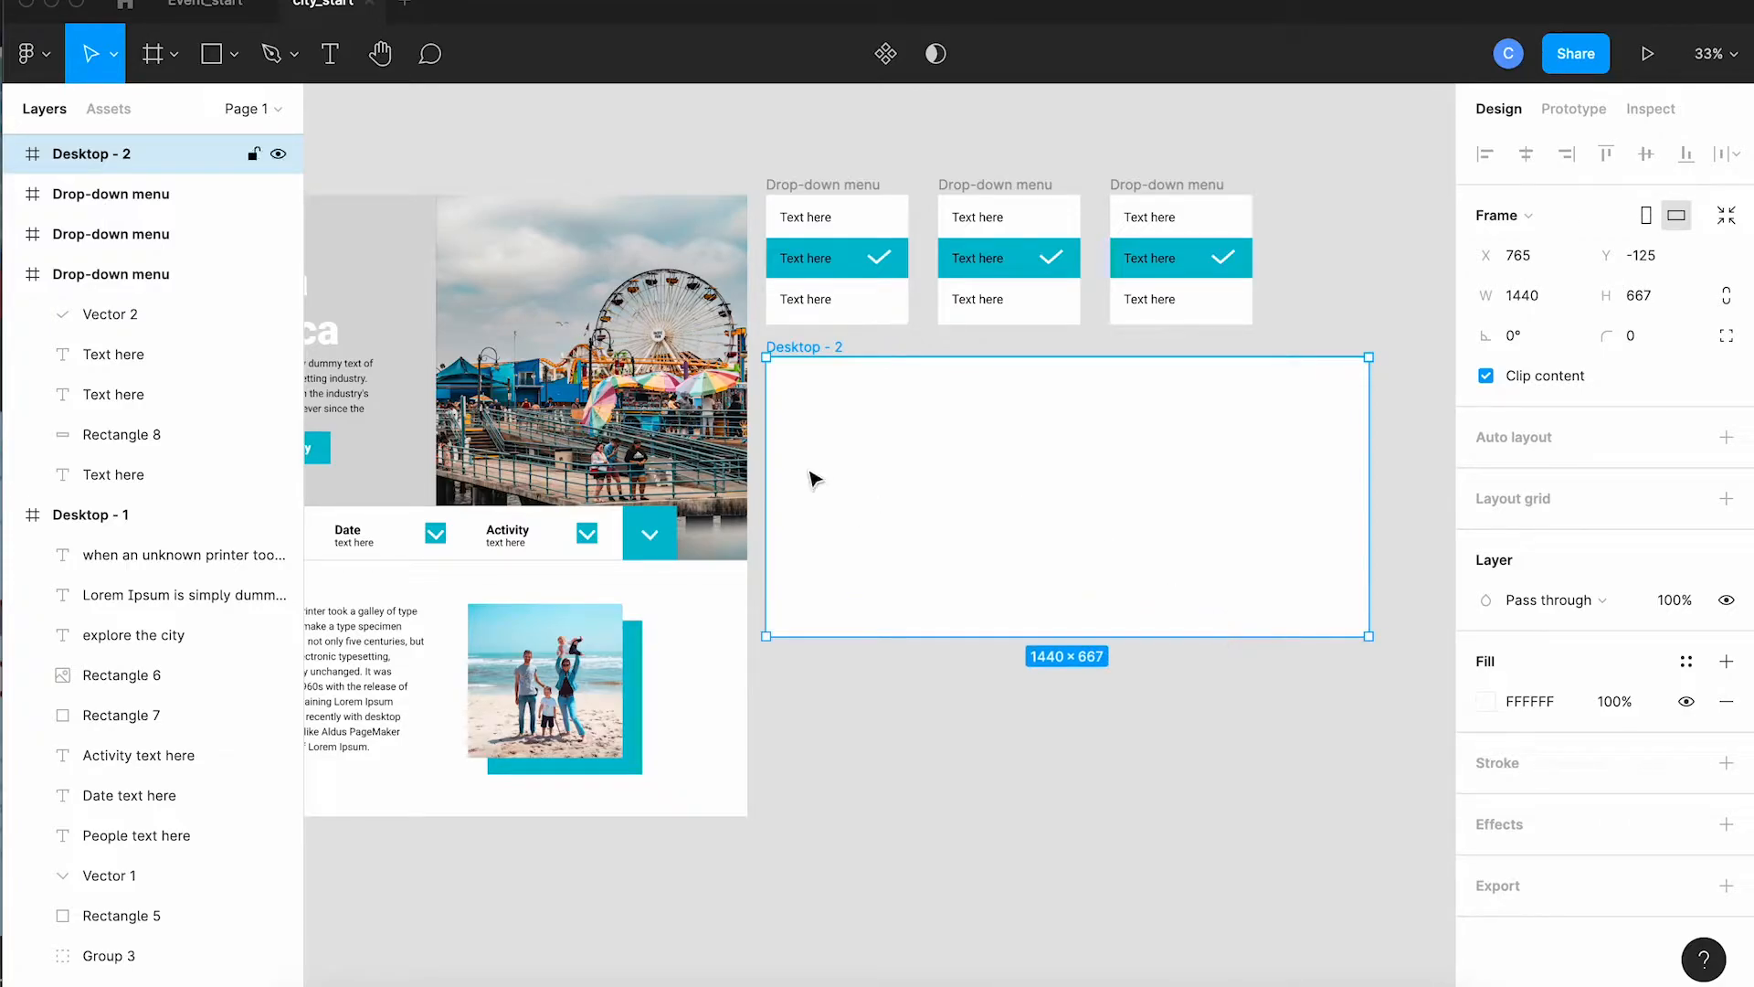
key(Escape)
- Draw a 1440 × 667 rectangle that covers the whole Desktop - 2 frame
click(231, 61)
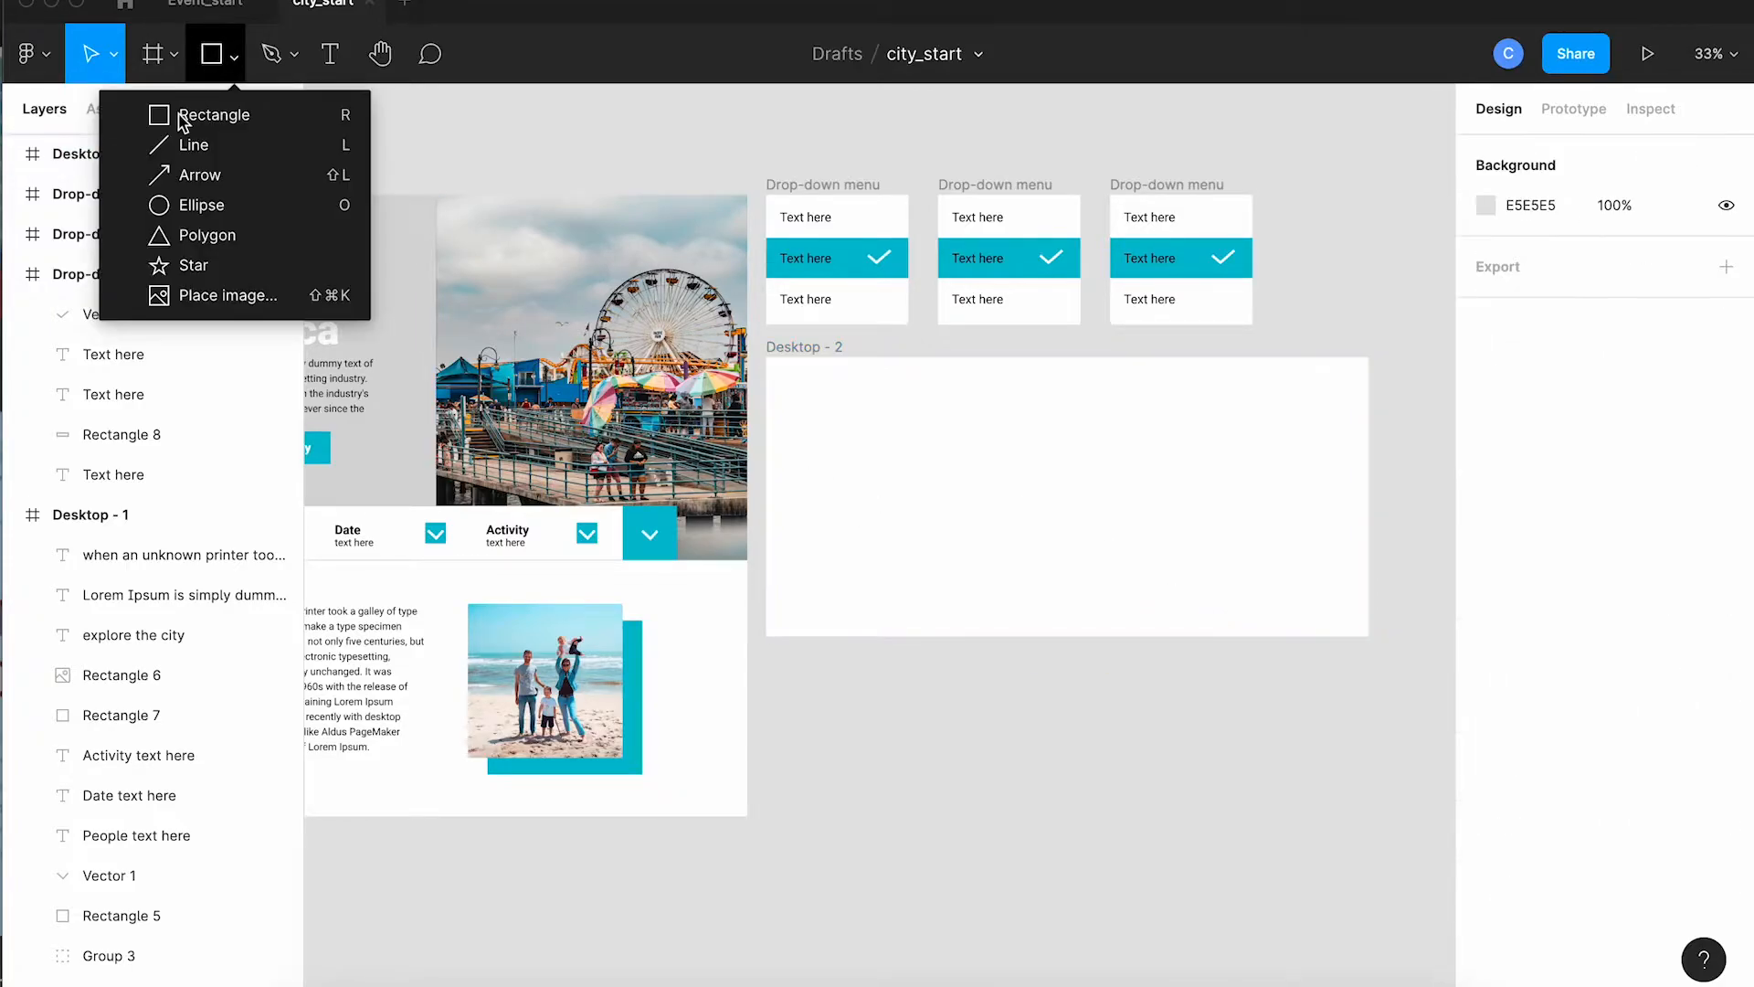
click(183, 115)
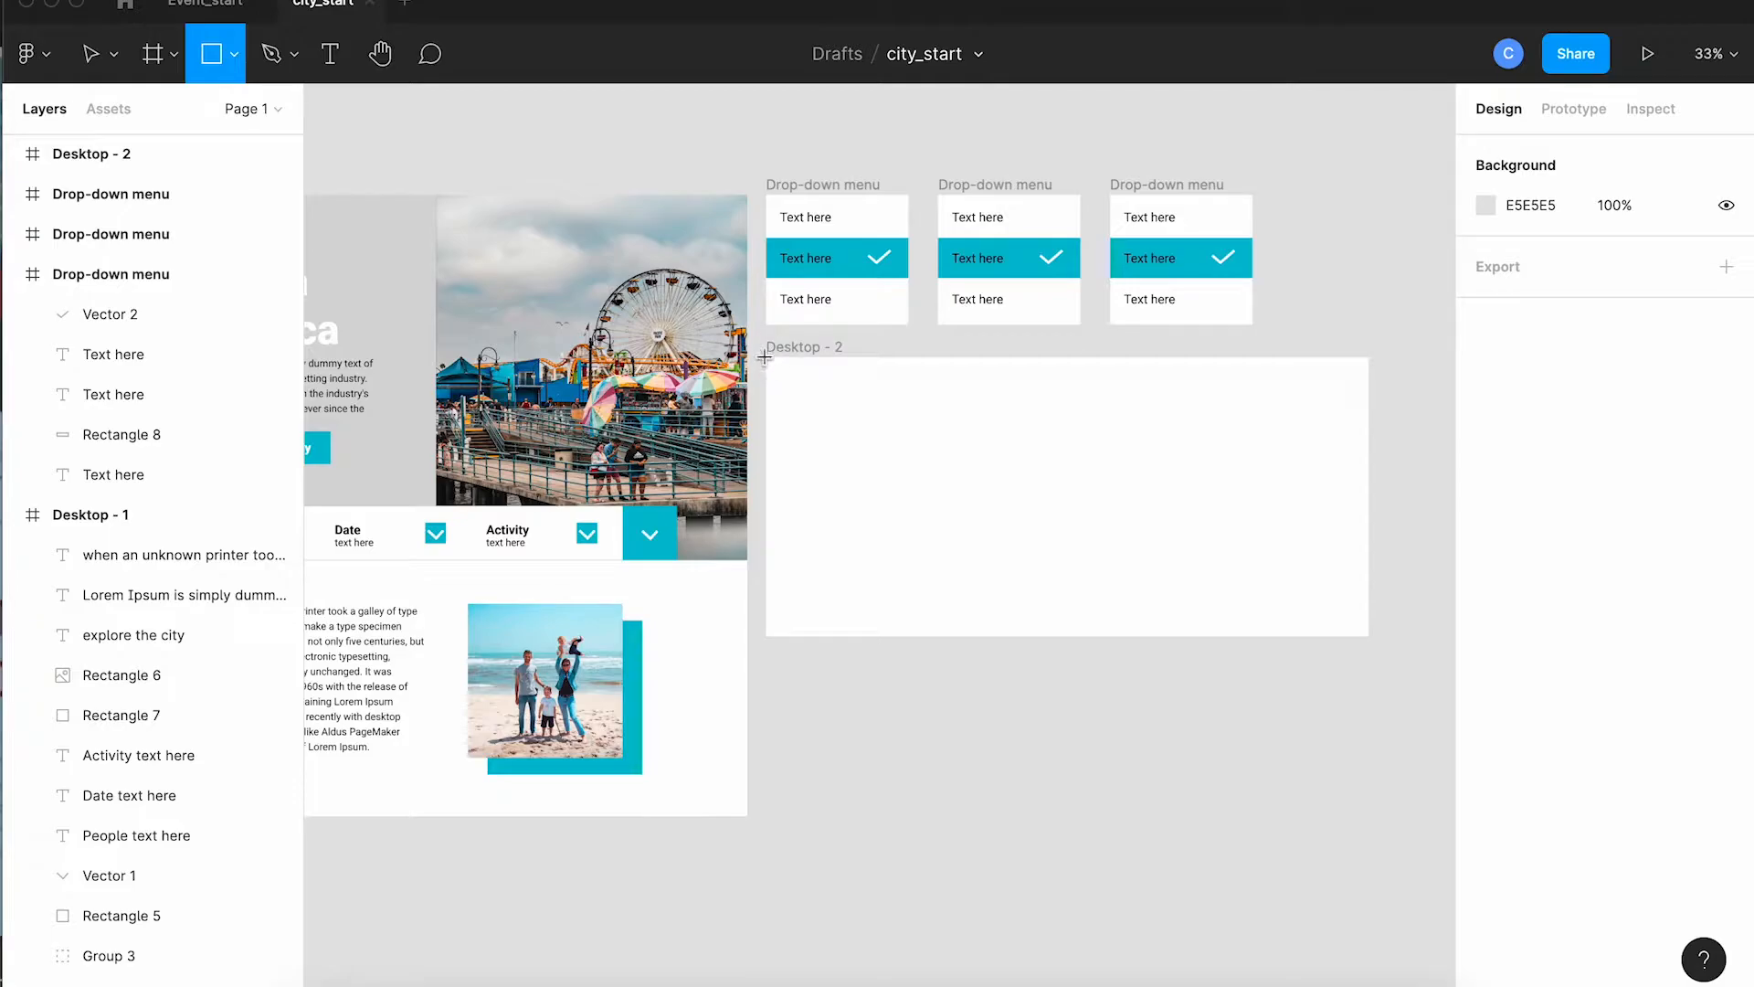
drag(765, 357, 1368, 637)
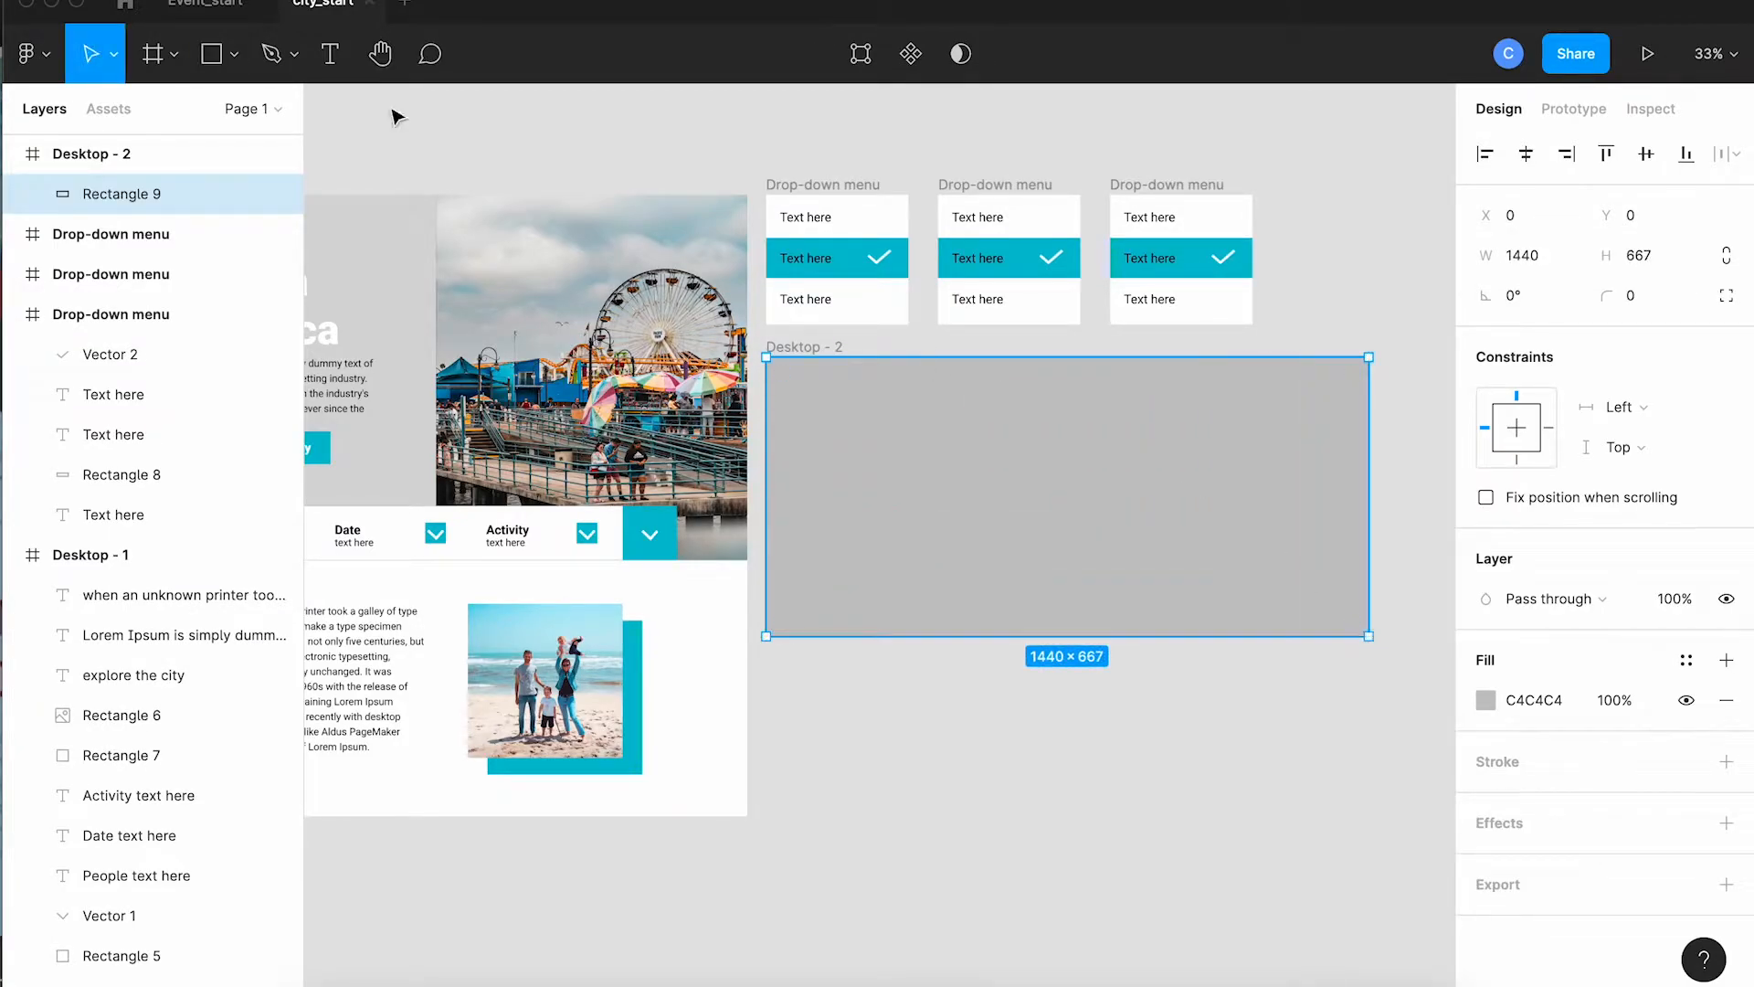
- Place the map image "Screen Shot 2022-02-02 at 6.12.03 PM" into the rectangle in the Desktop - 2 frame
click(235, 55)
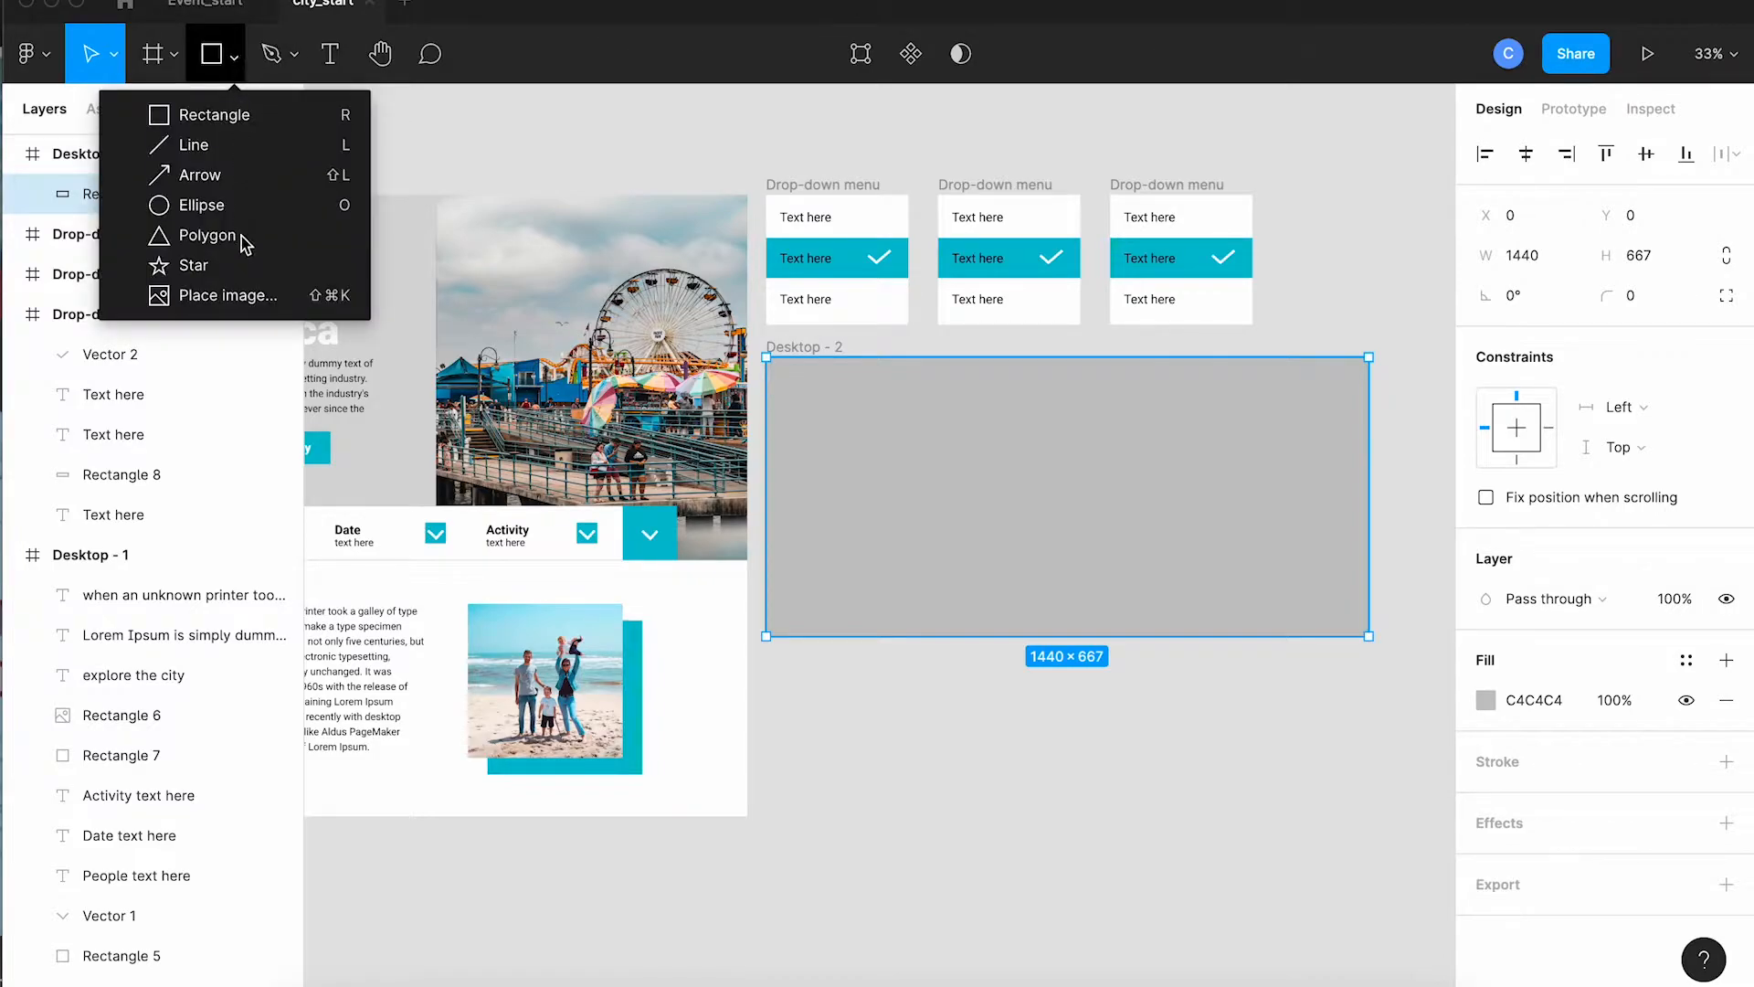
click(226, 292)
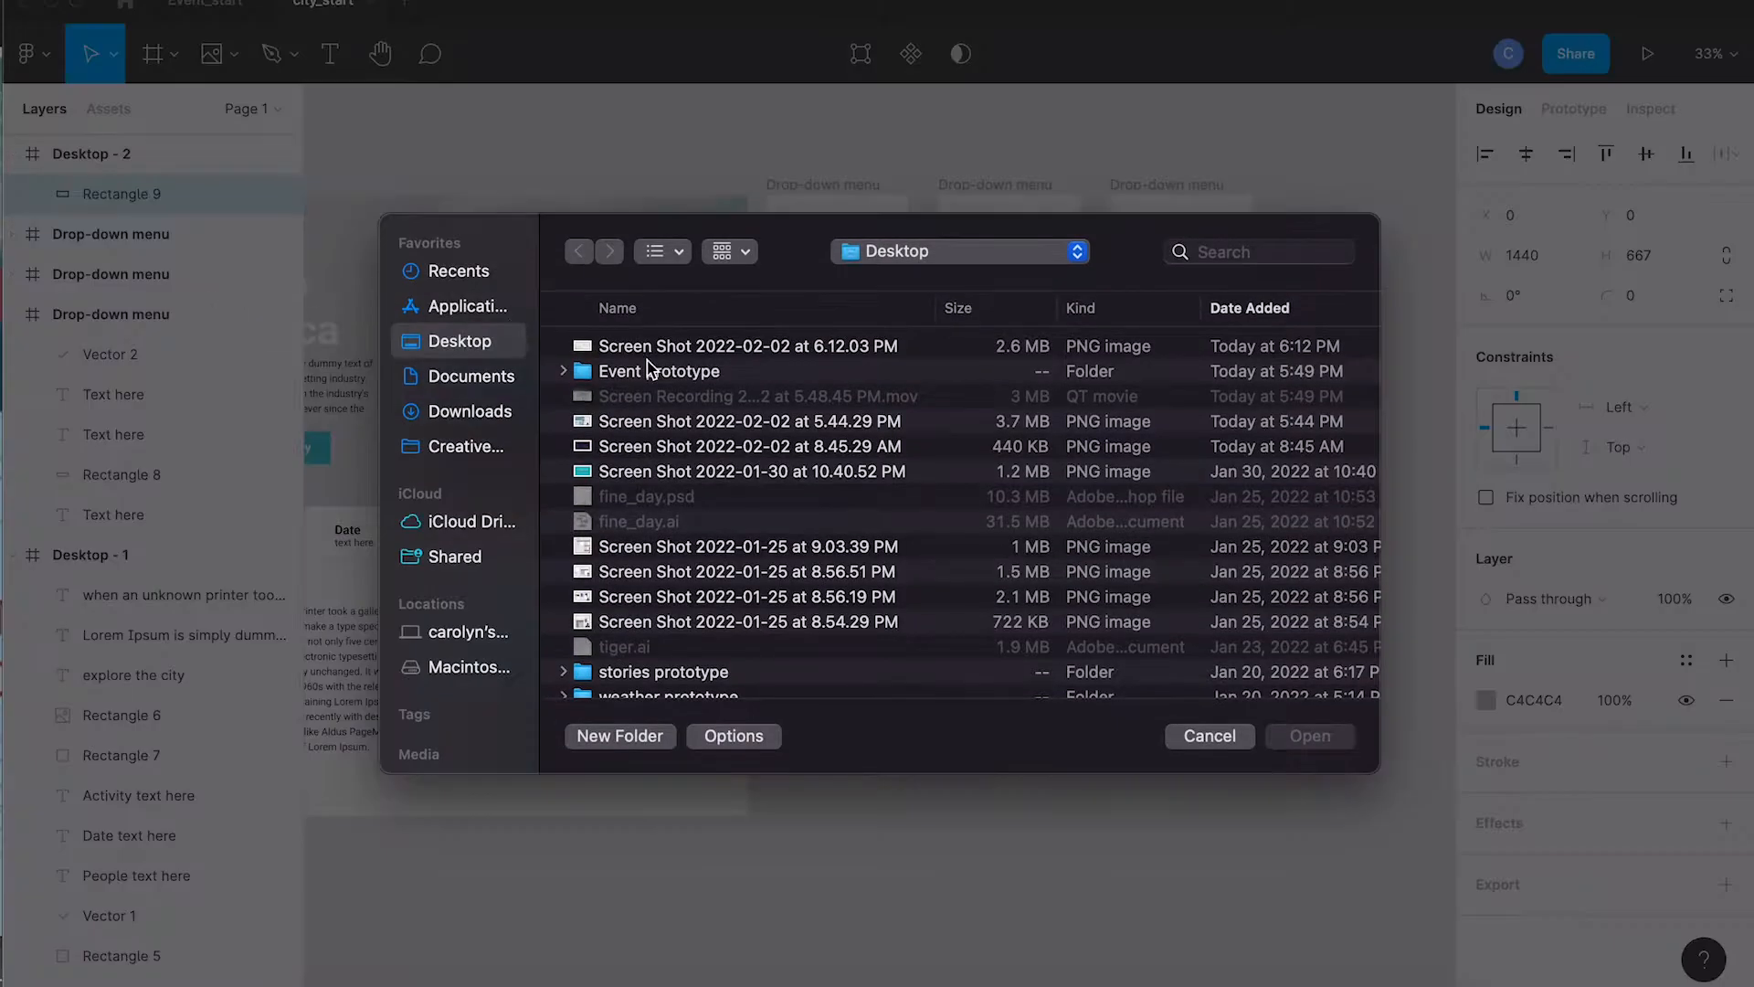
double_click(651, 347)
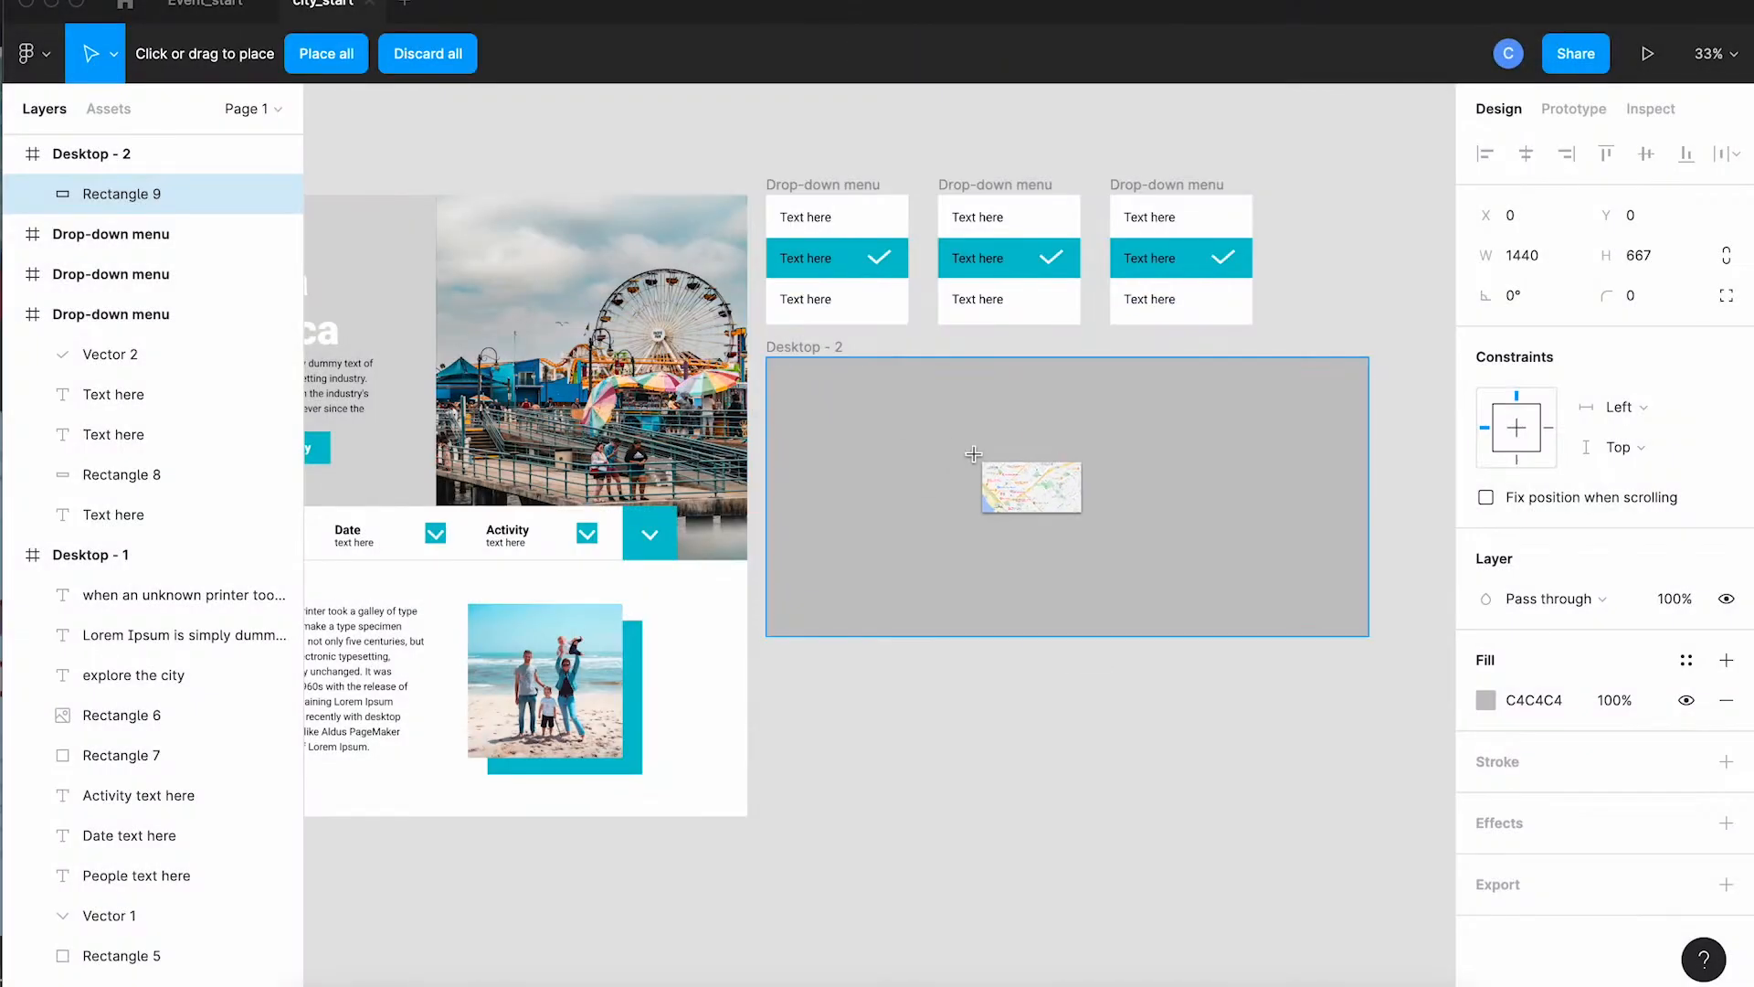
click(973, 454)
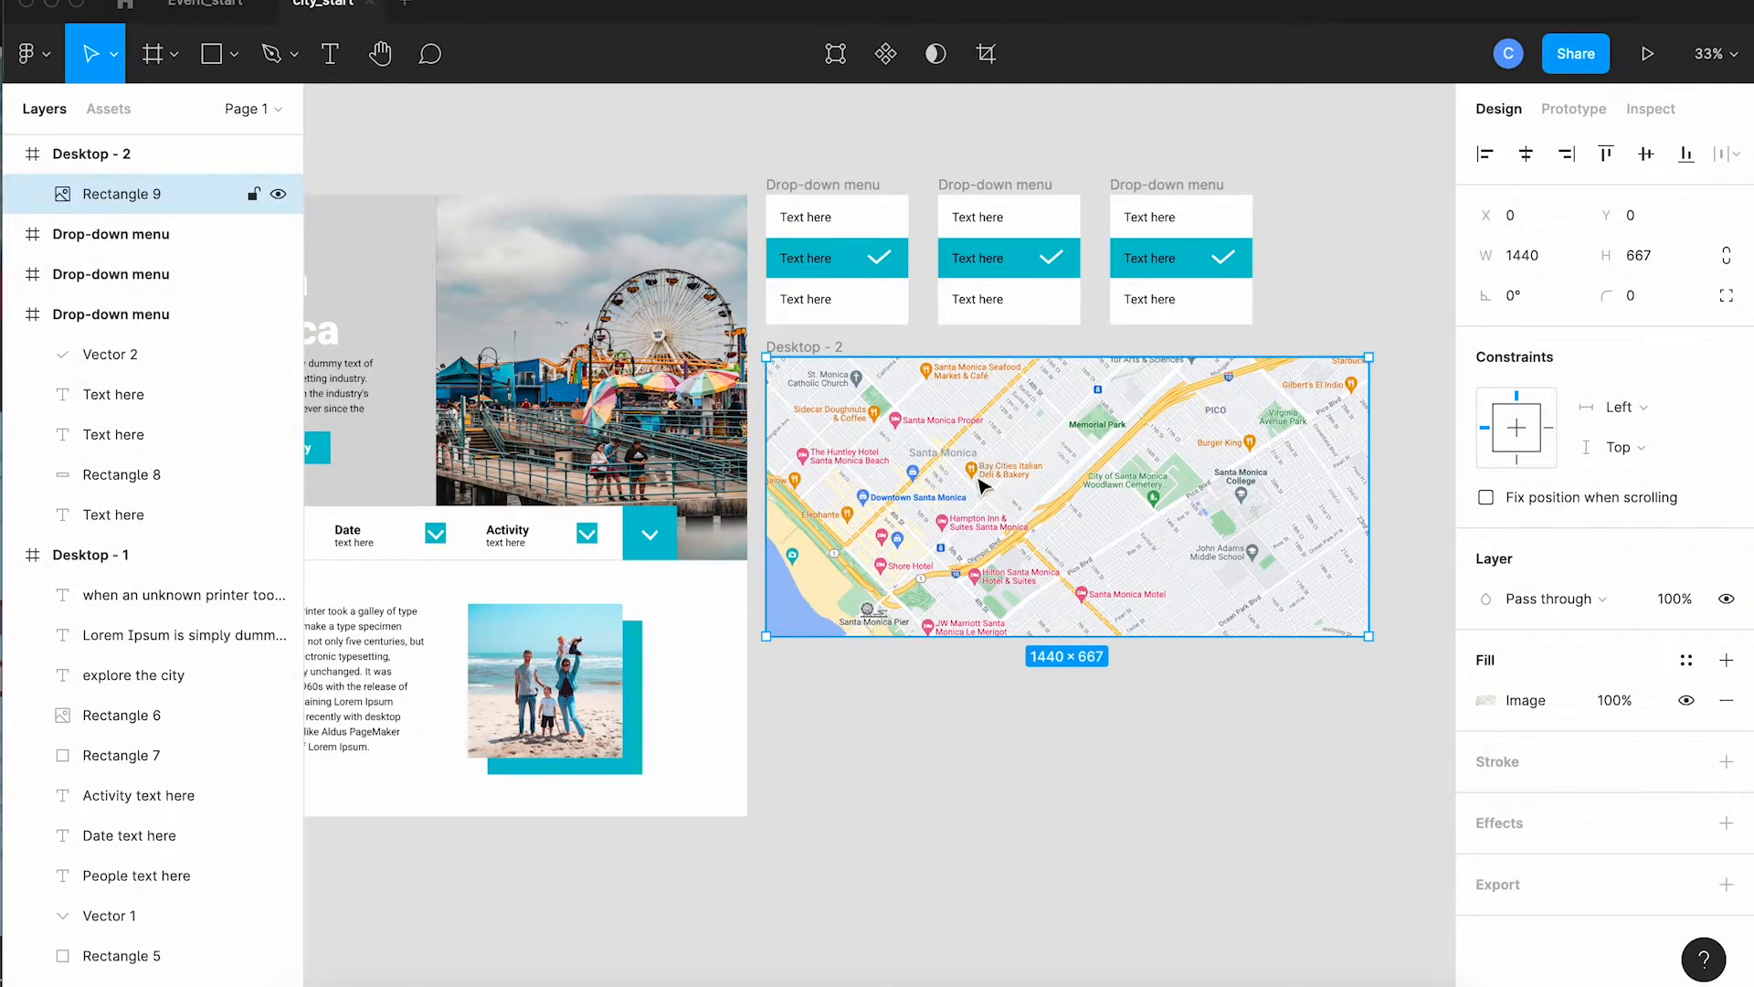
click(931, 659)
- Change the fill of the grey rectangle behind the Santa Monica title to the document's teal, 53BACE
scroll(919, 676, left, 5)
scroll(905, 699, up, 2)
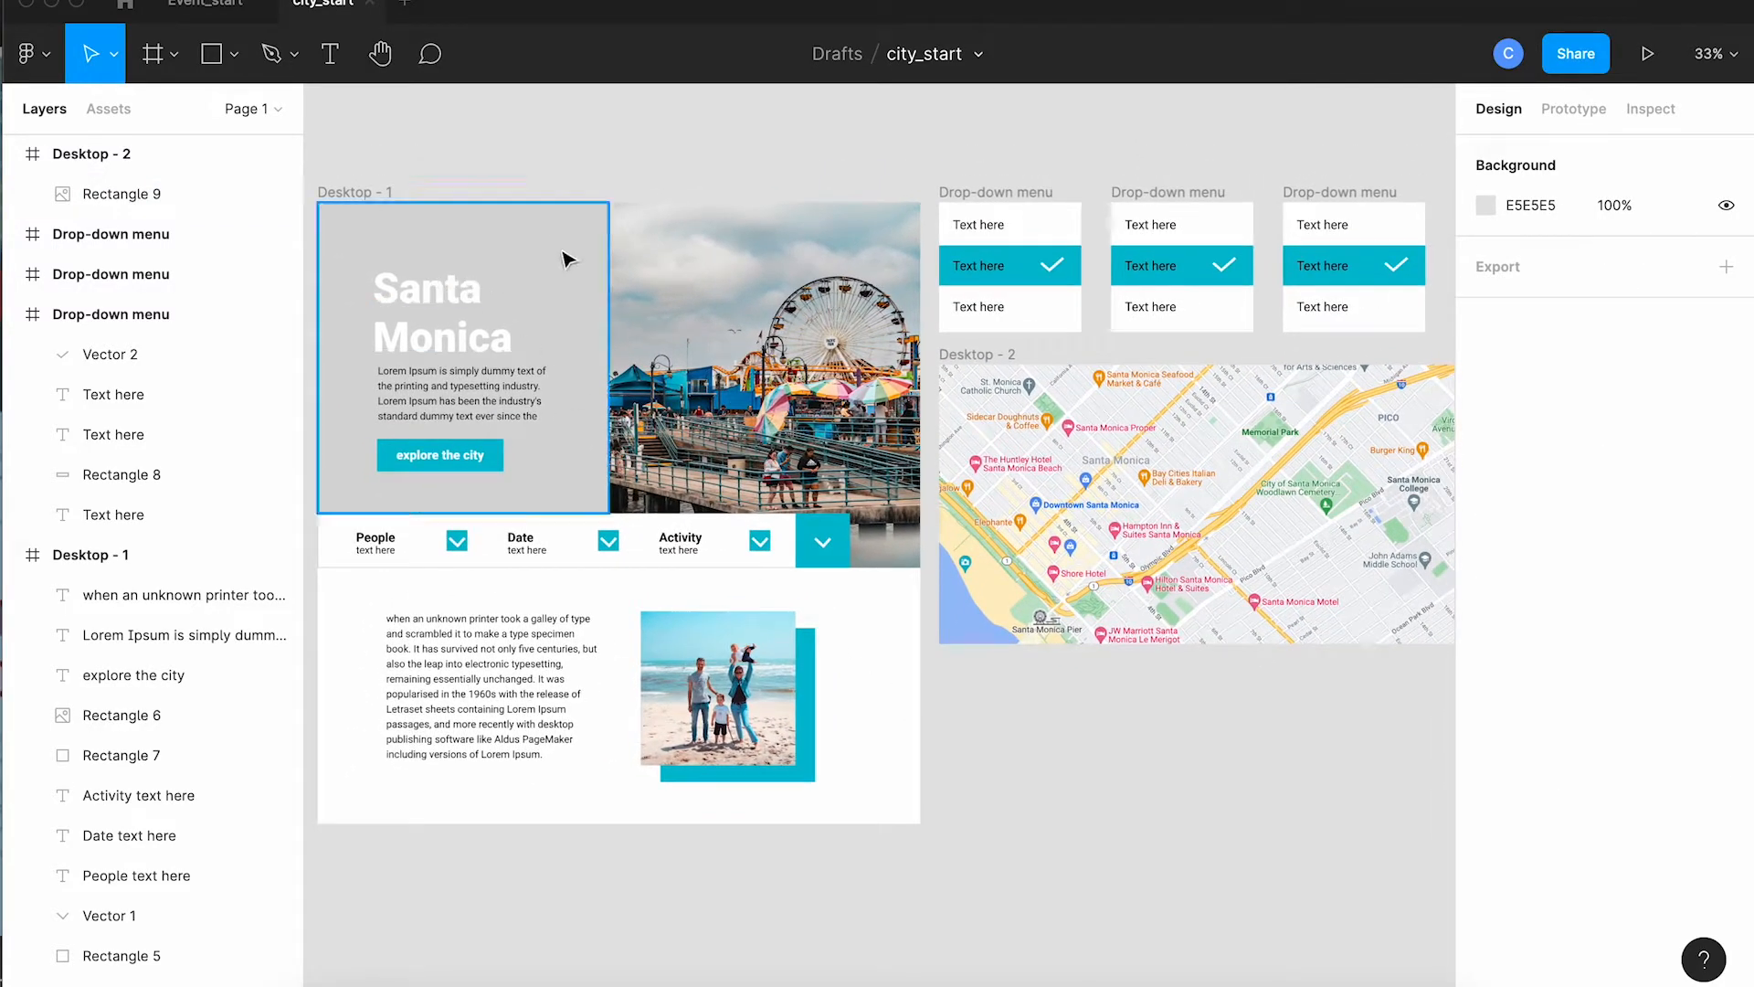
click(566, 261)
drag(577, 261, 481, 252)
key(super+z)
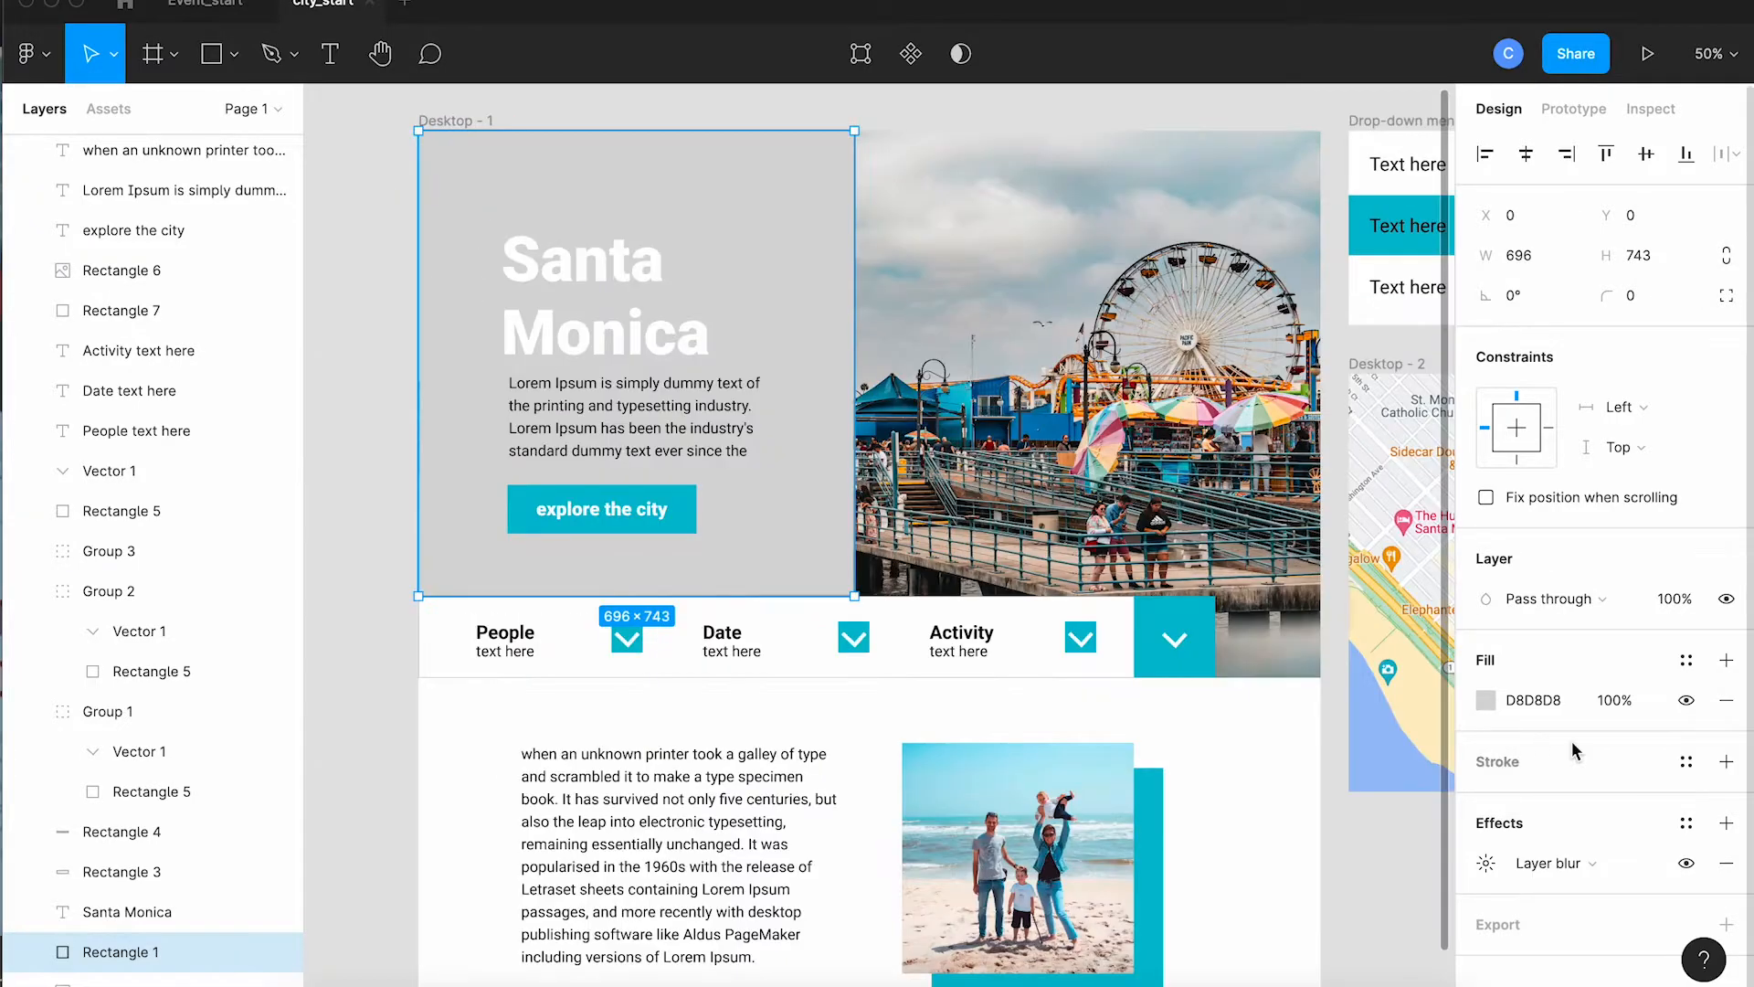
click(1486, 698)
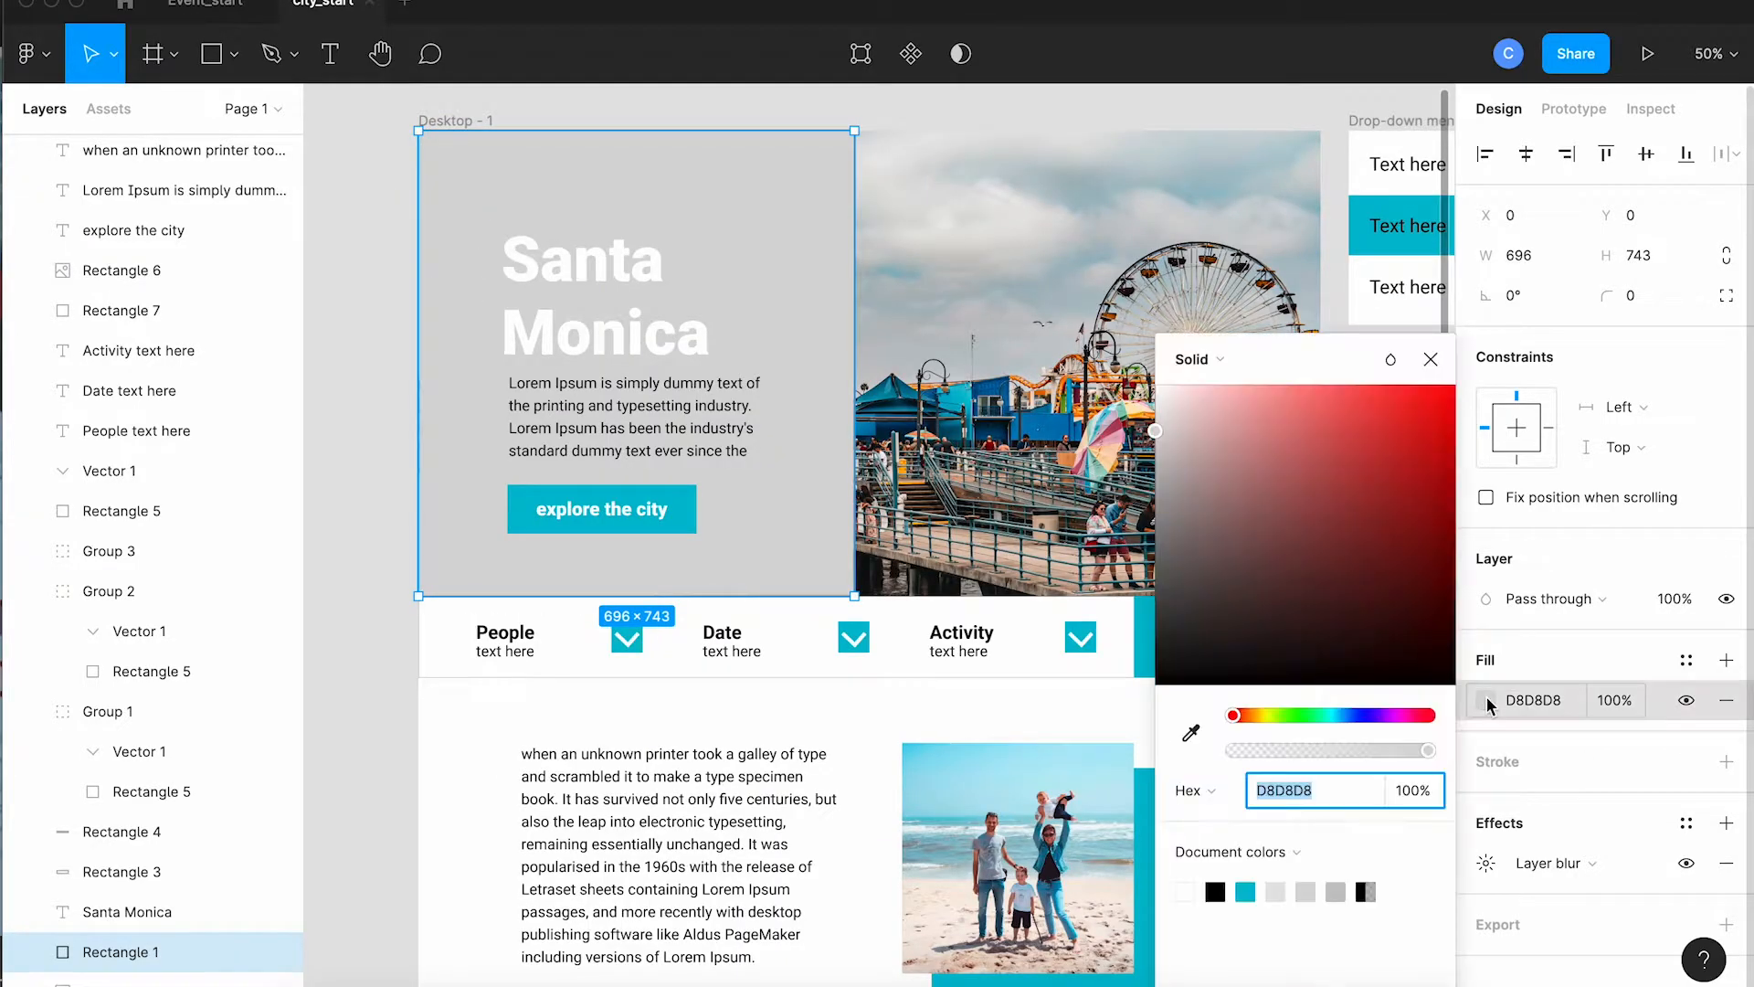
click(1246, 890)
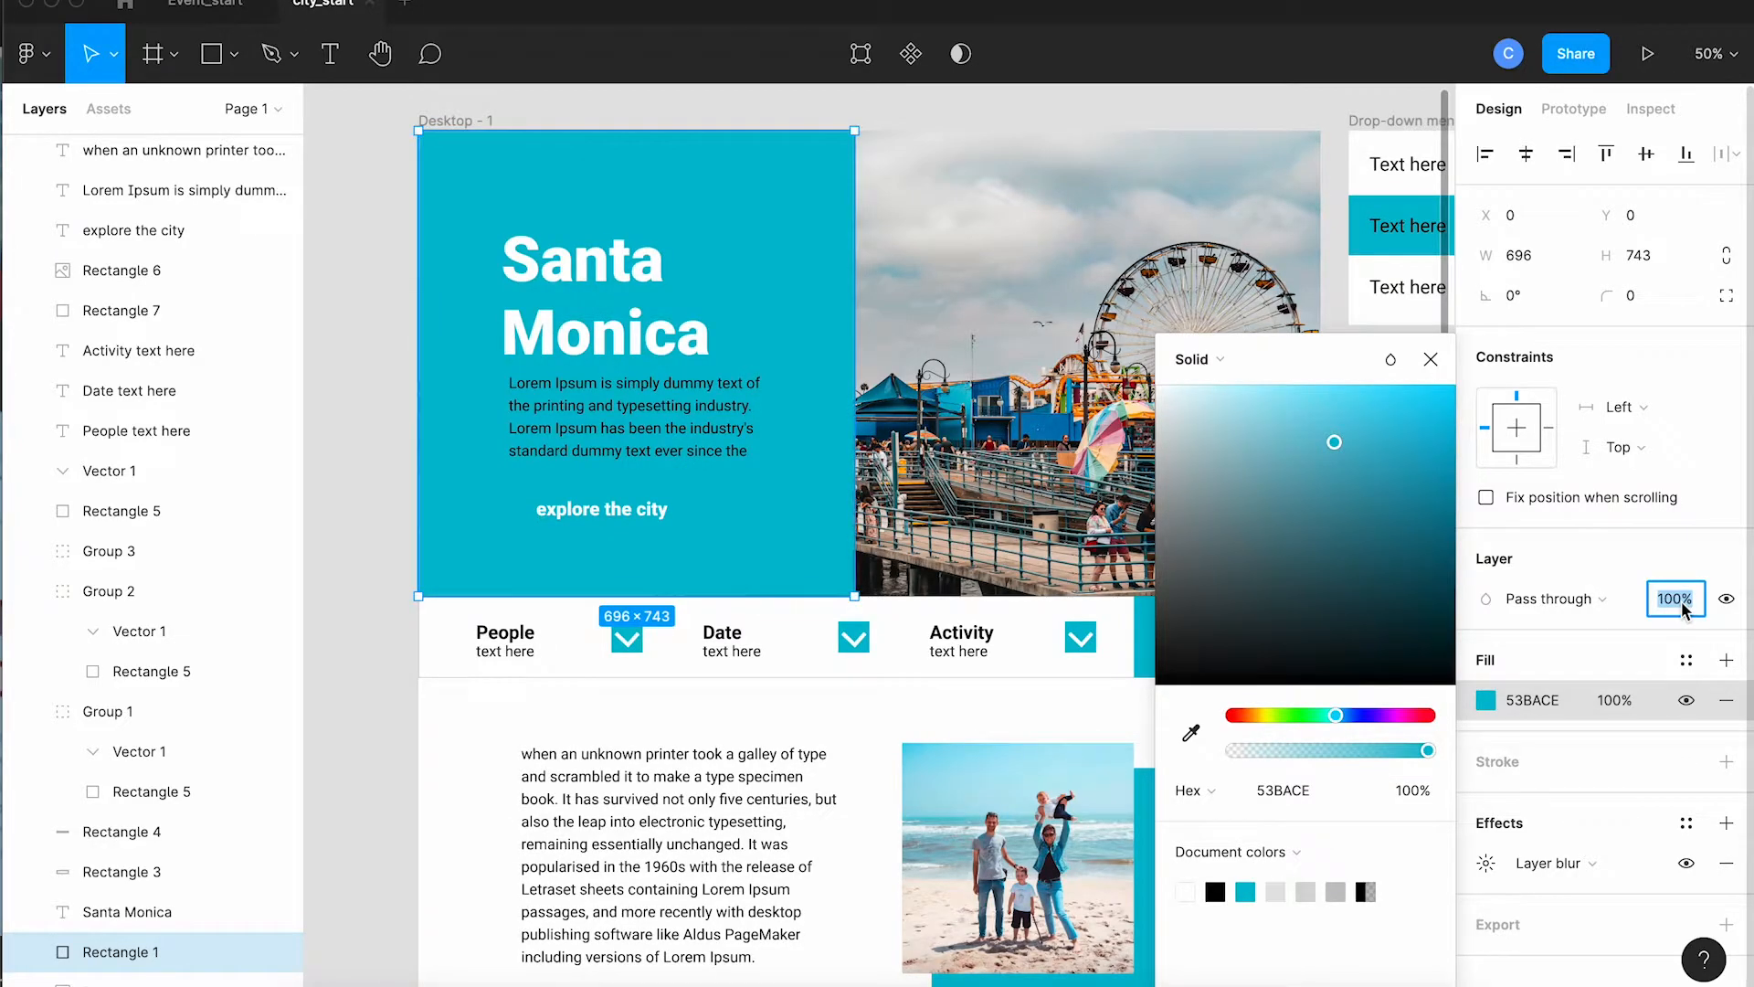
- Set the layer opacity of the teal rectangle behind the title to 30%
text(30)
key(Return)
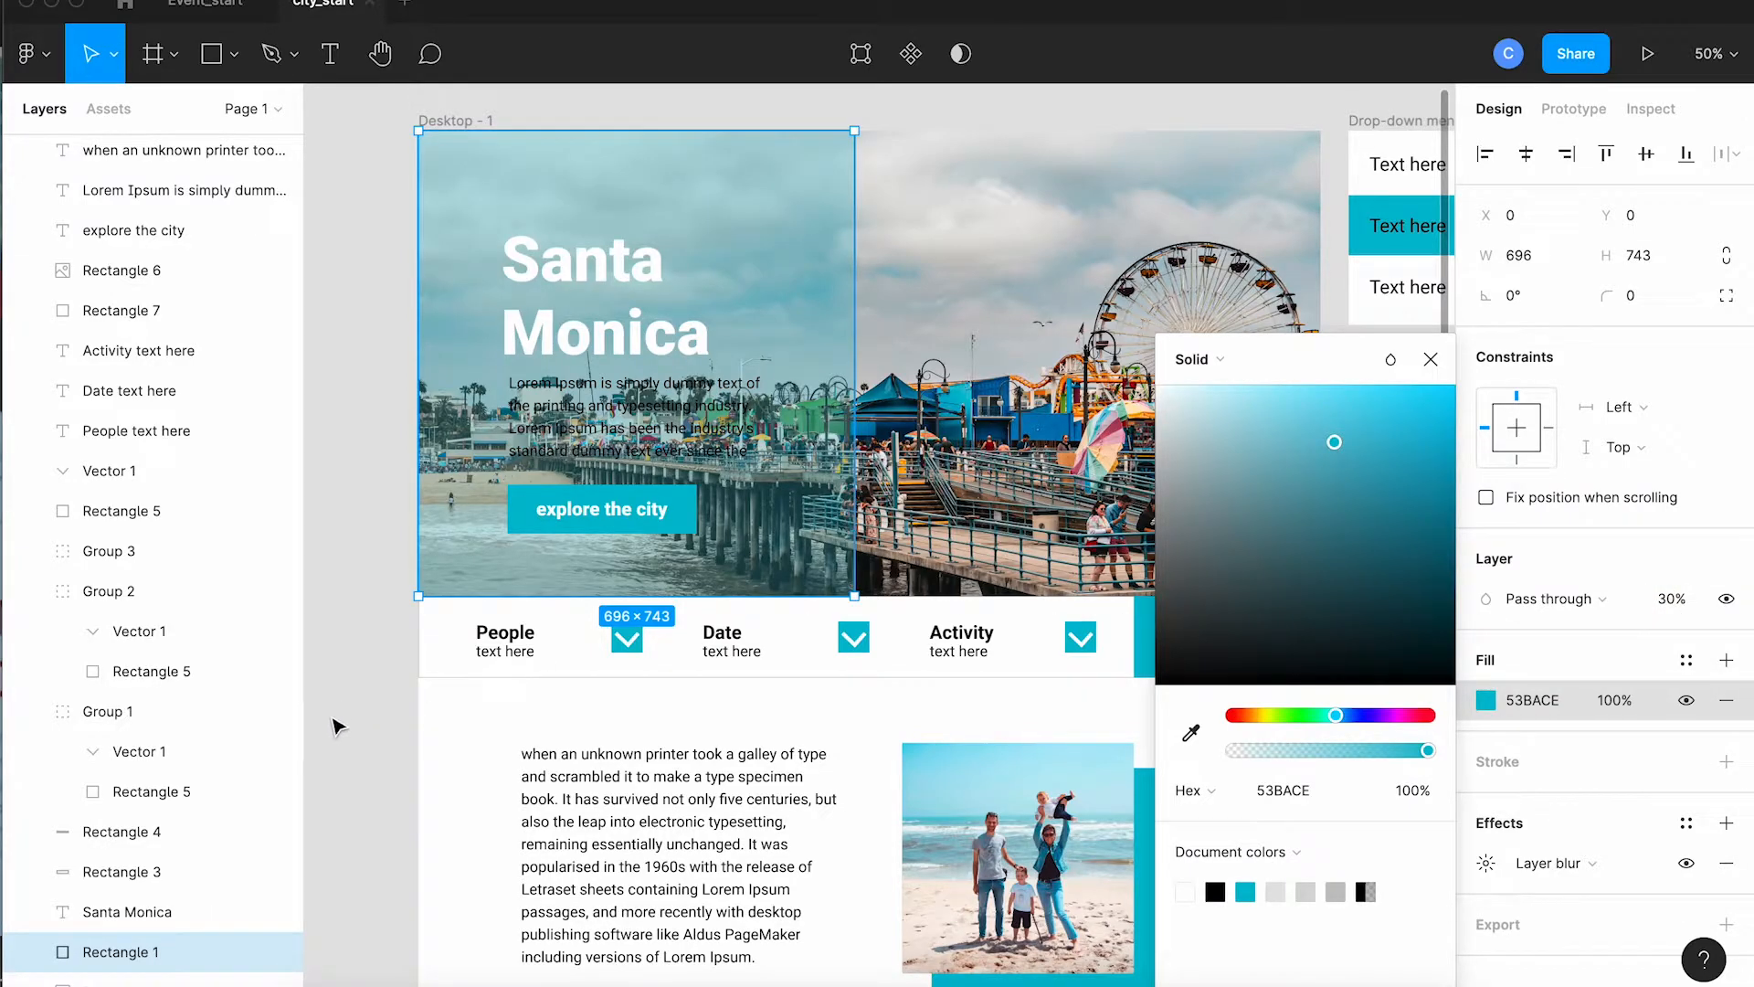
click(336, 726)
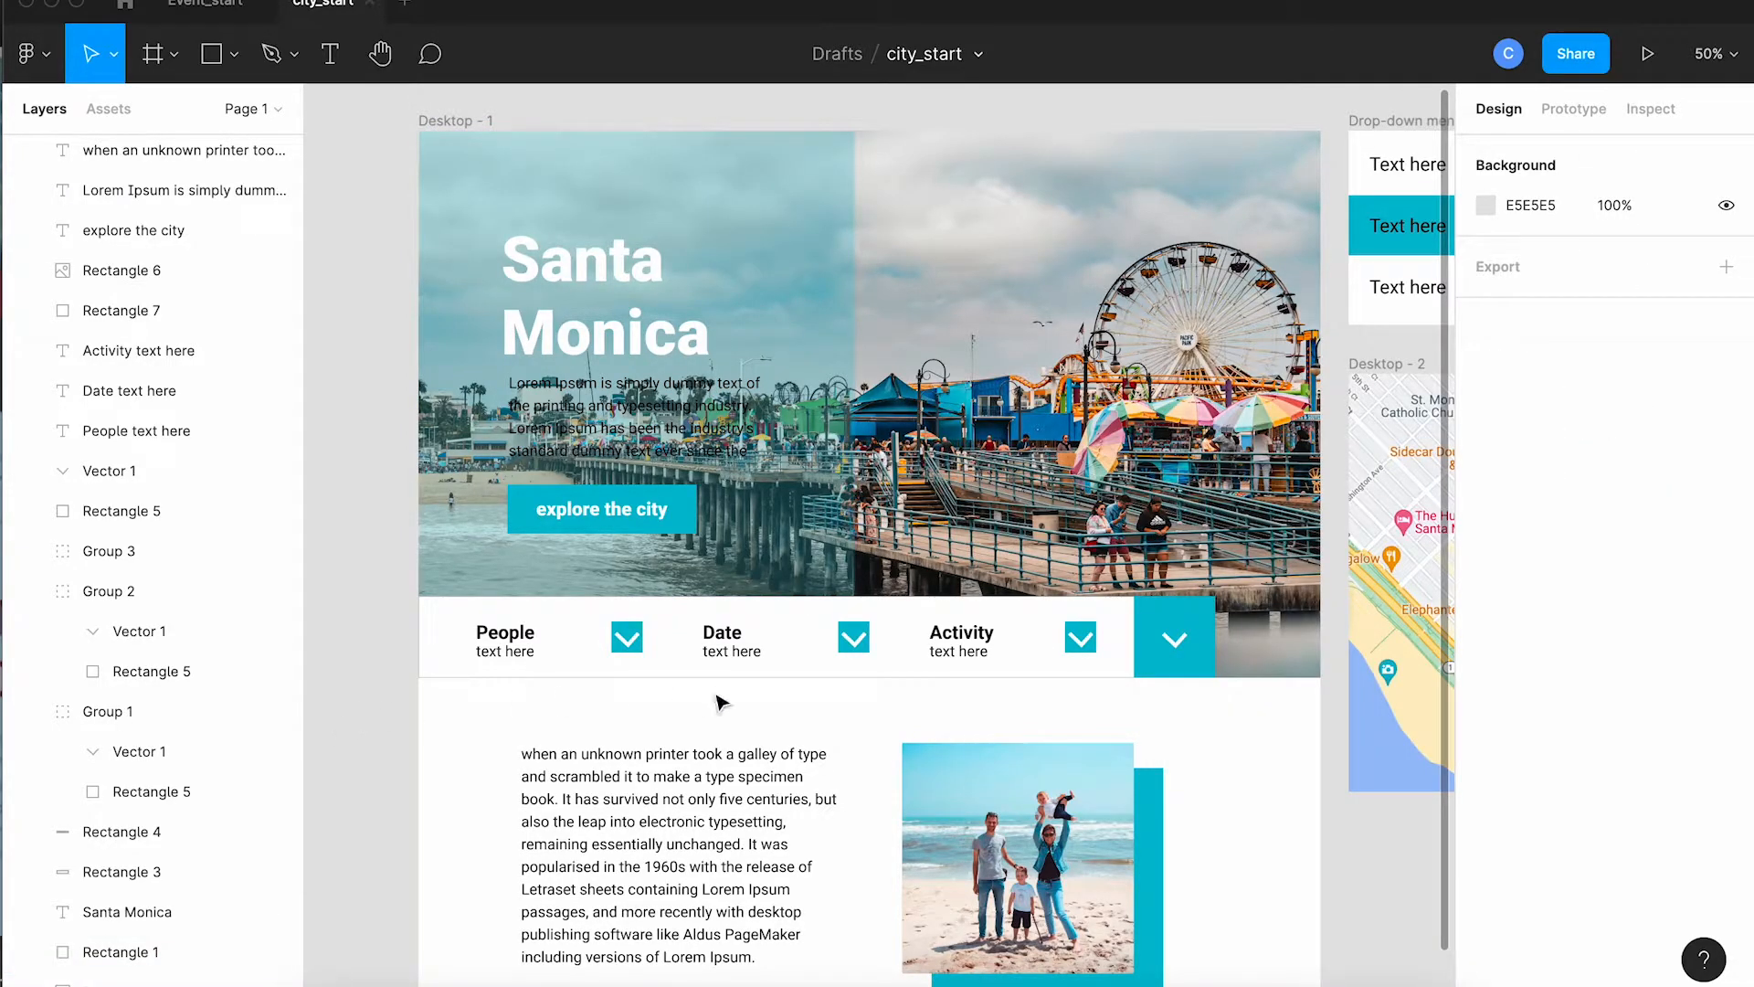
- Make the Lorem Ipsum paragraph below the Santa Monica title white (FFFFFF) and set its font weight to ExtraBold
scroll(755, 688, down, 2)
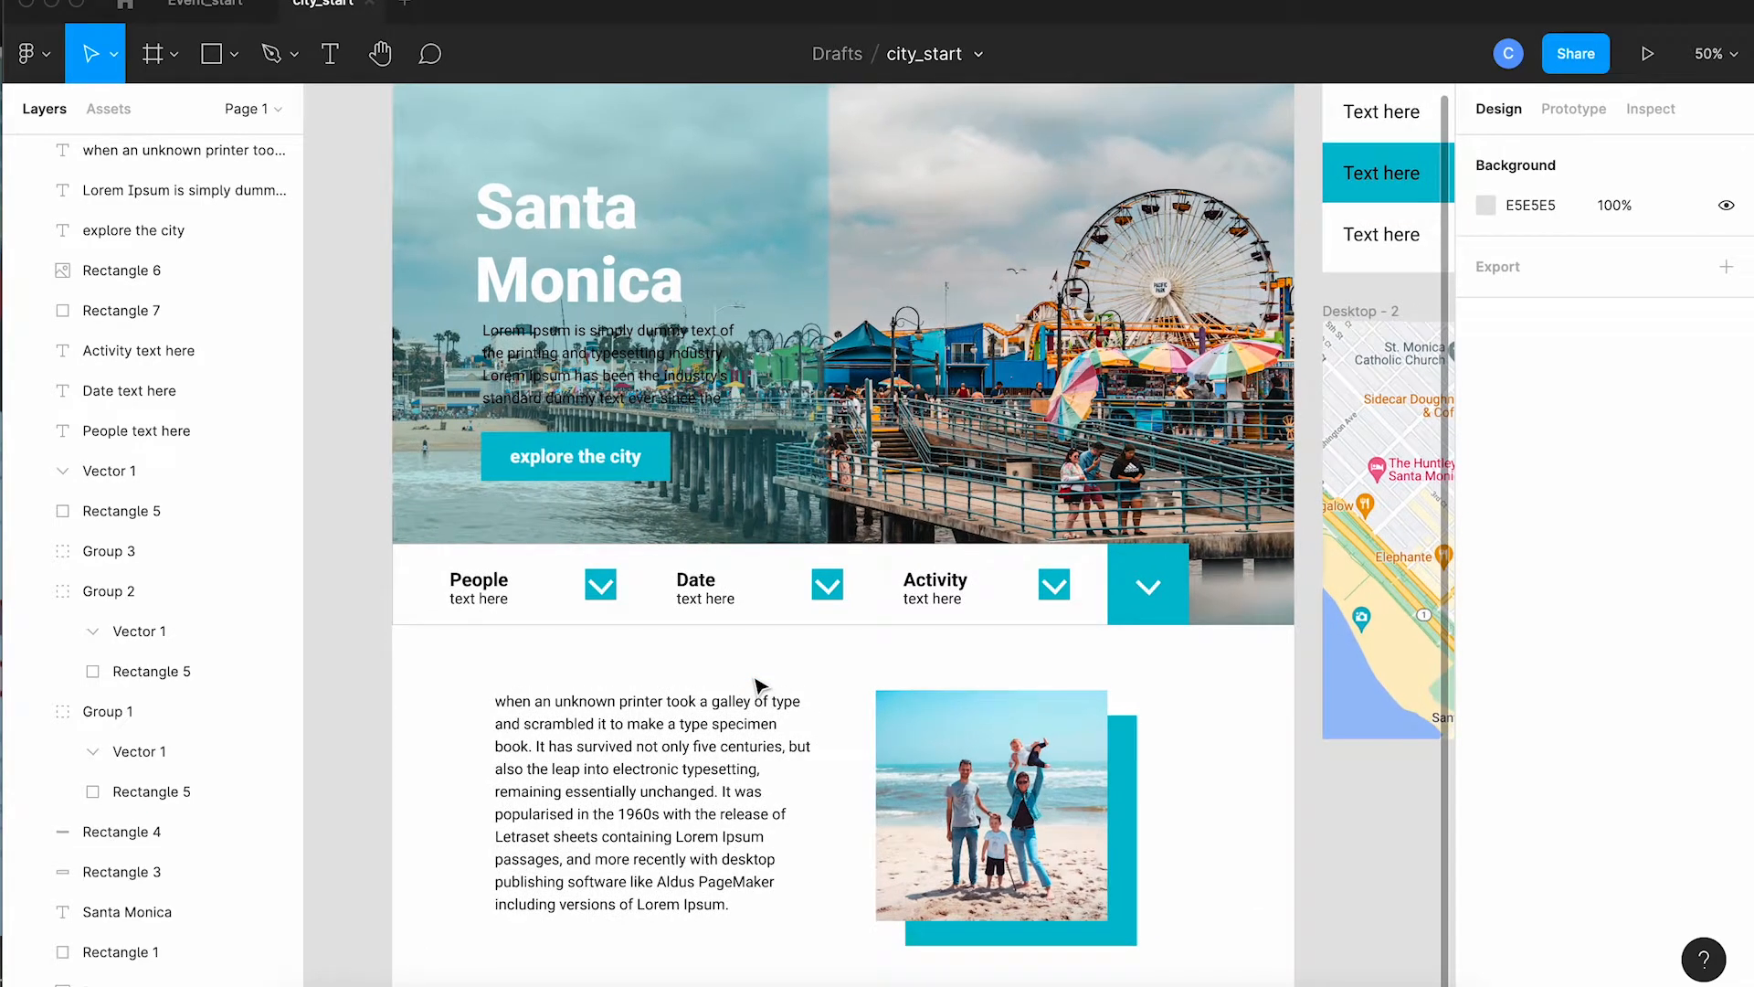
scroll(756, 685, up, 2)
click(707, 456)
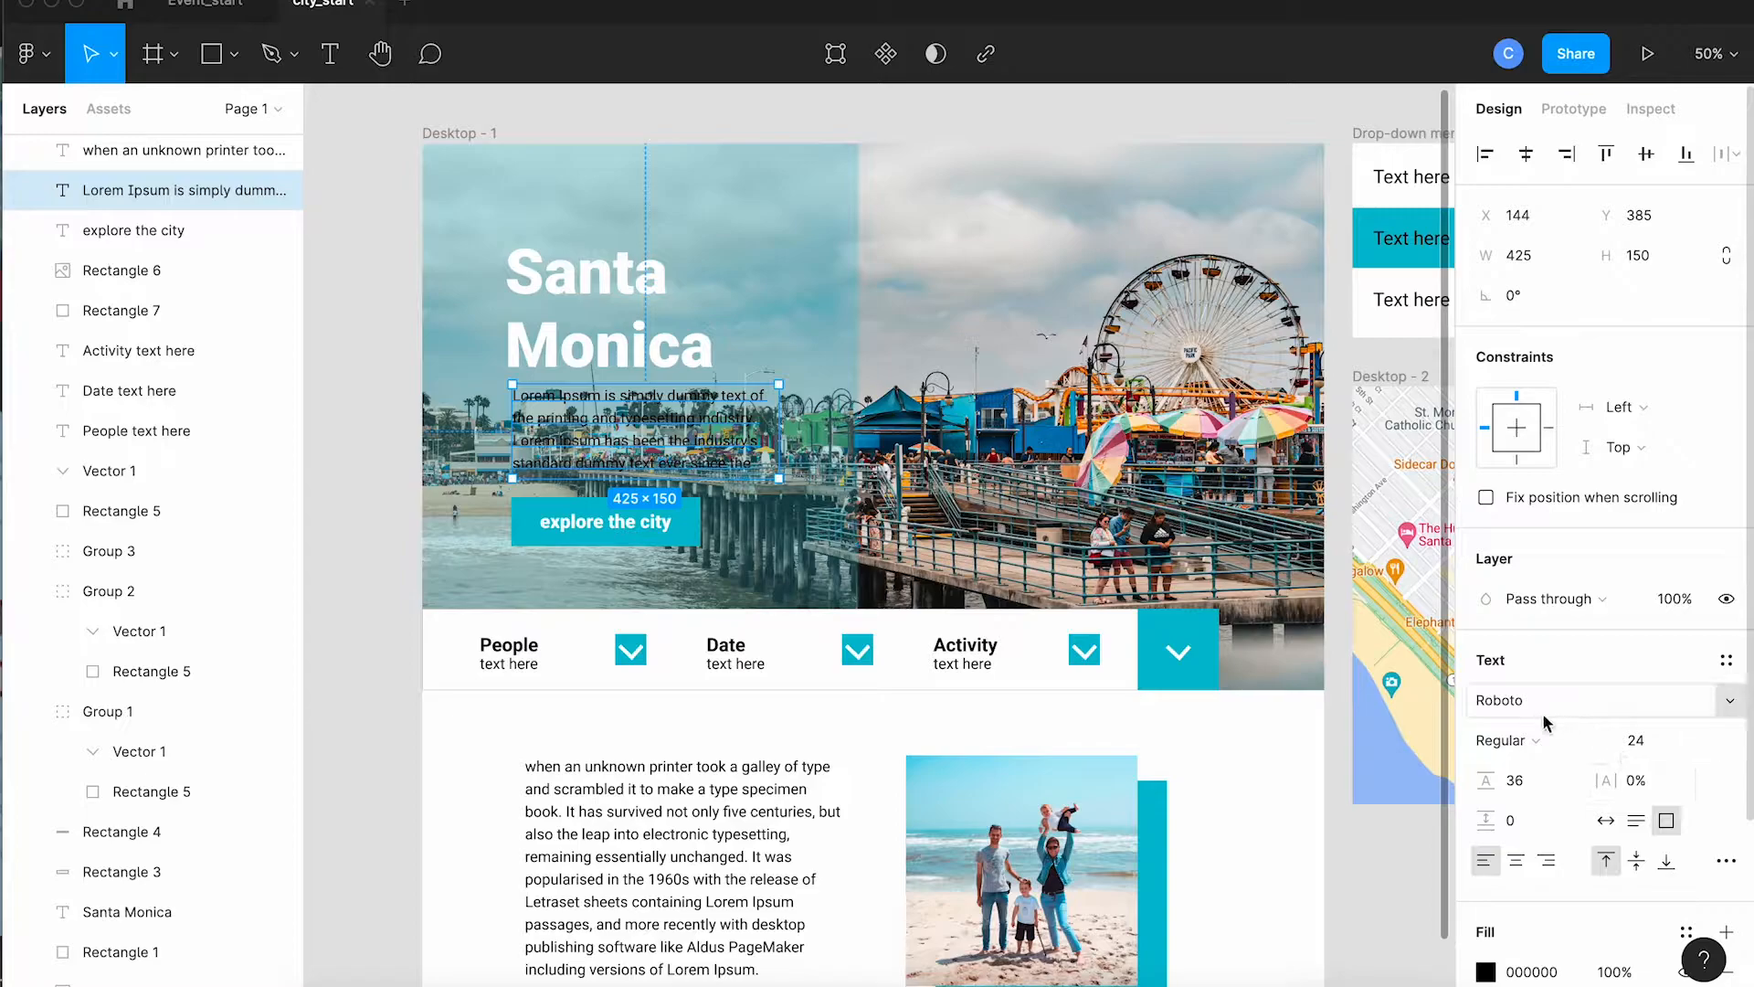
click(1541, 976)
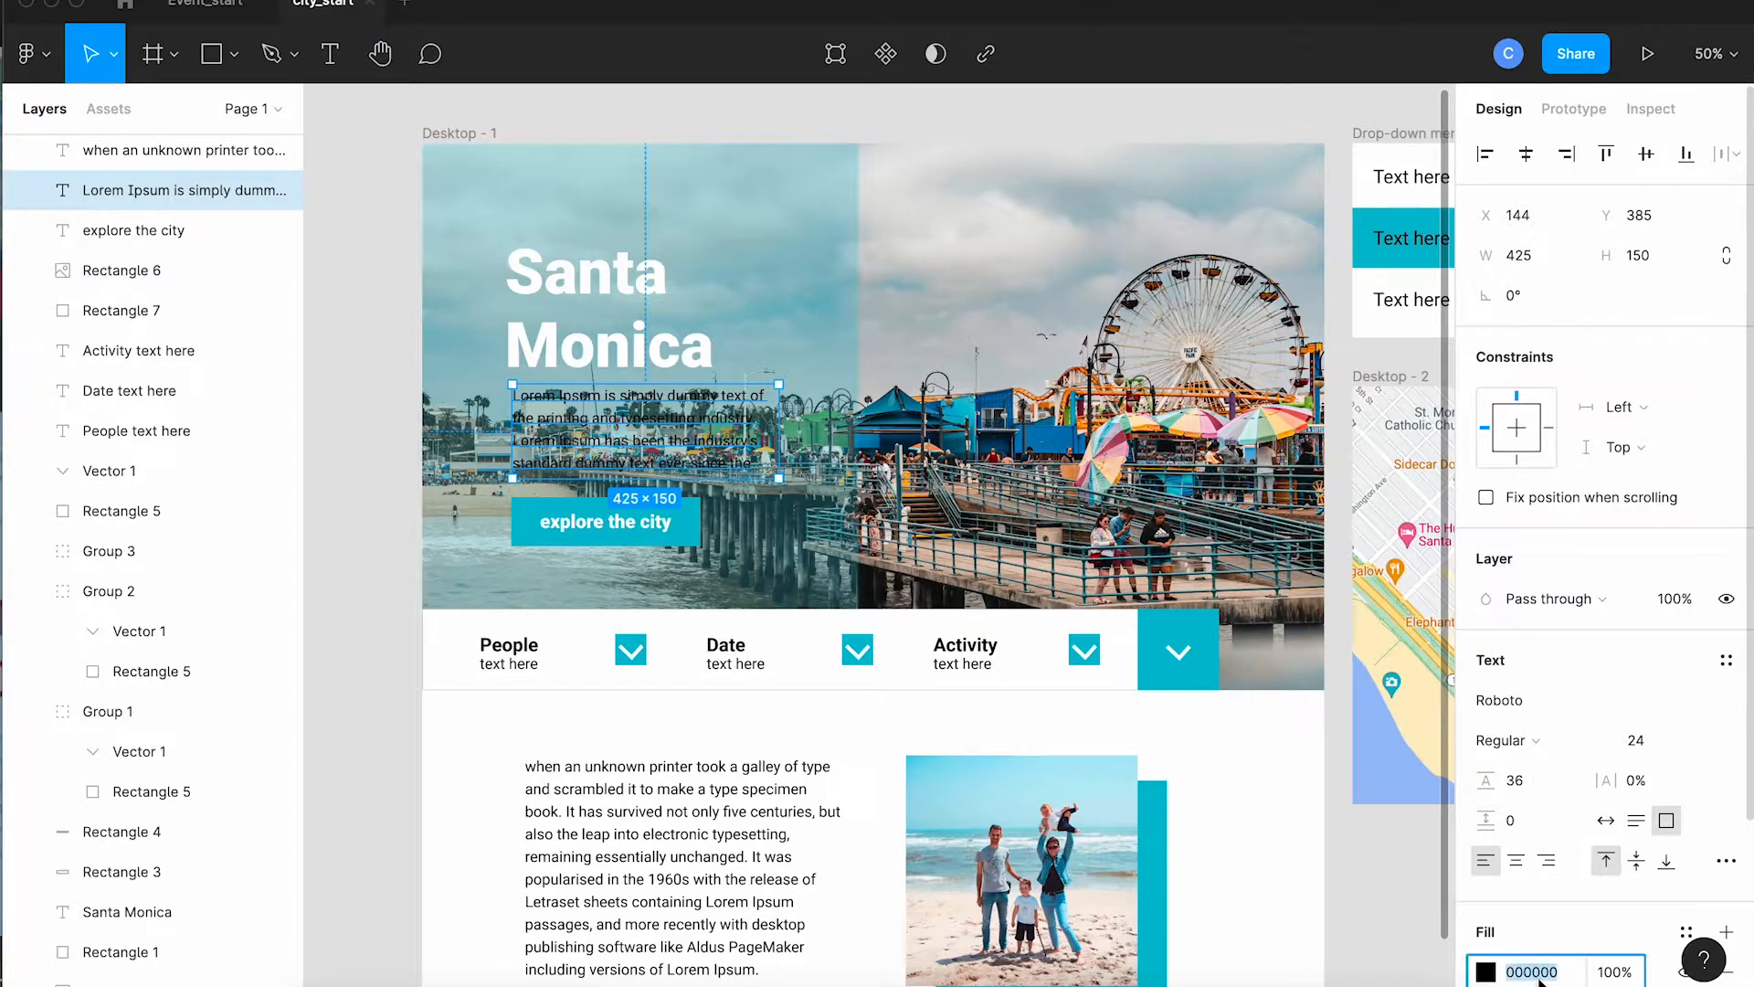
scroll(1541, 977, down, 3)
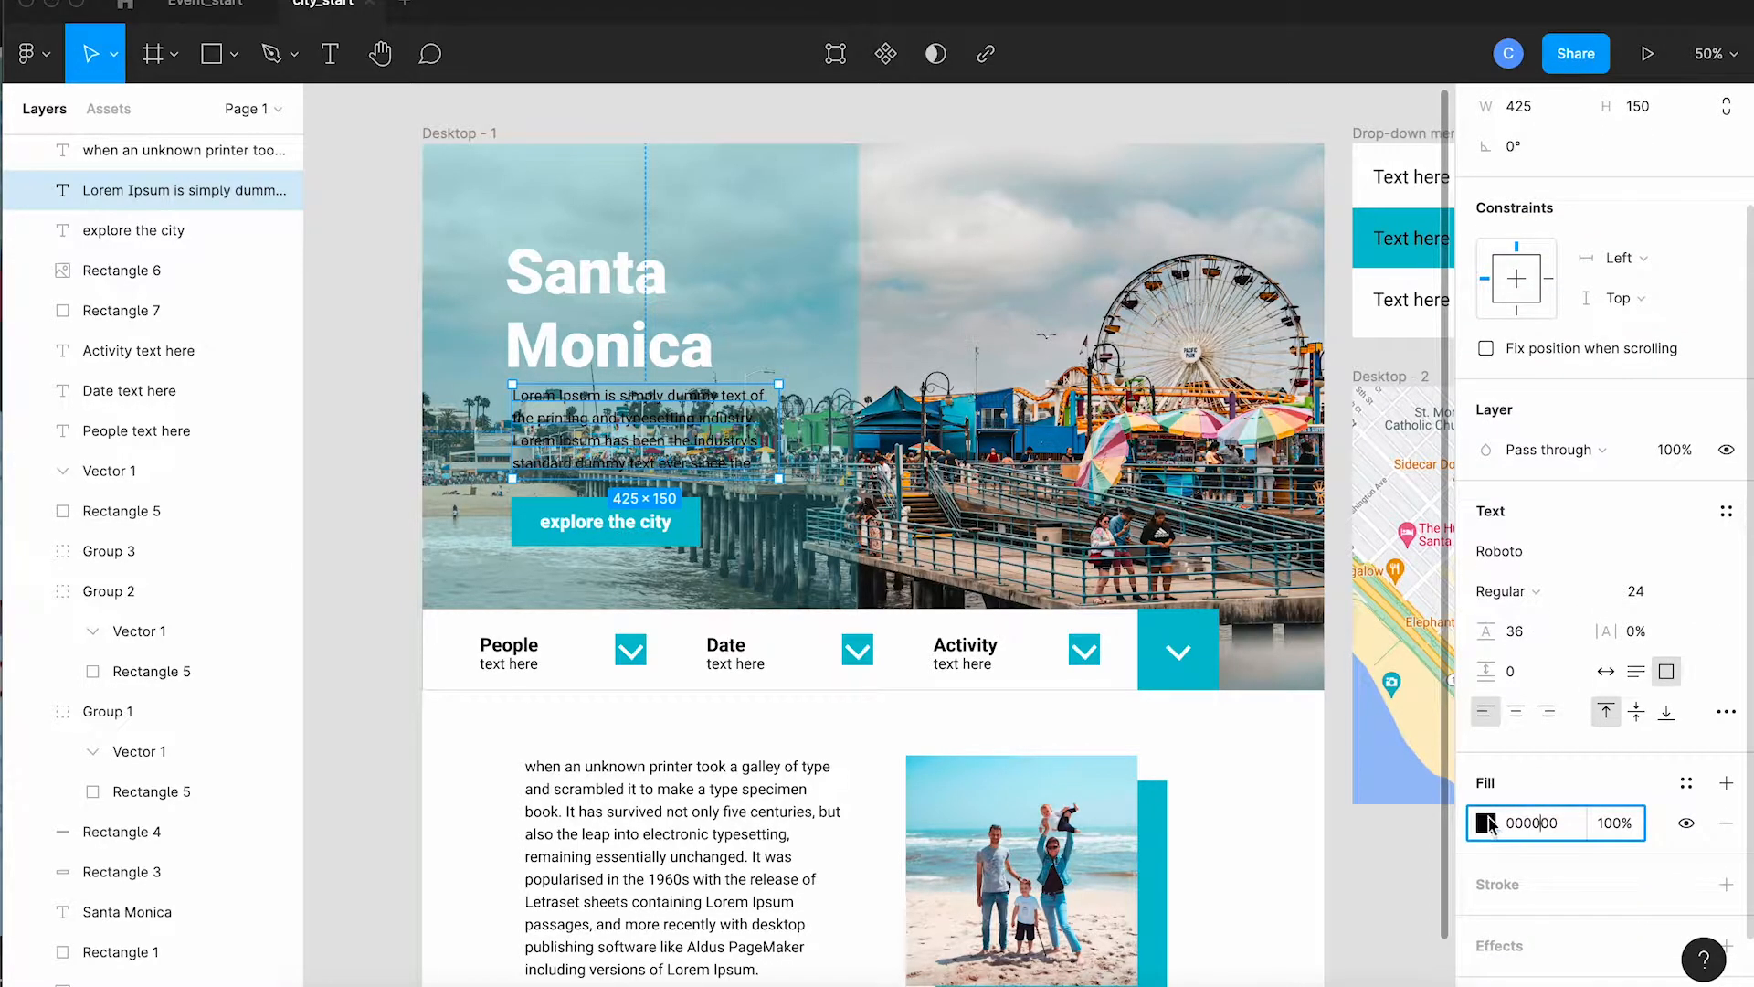
click(1488, 822)
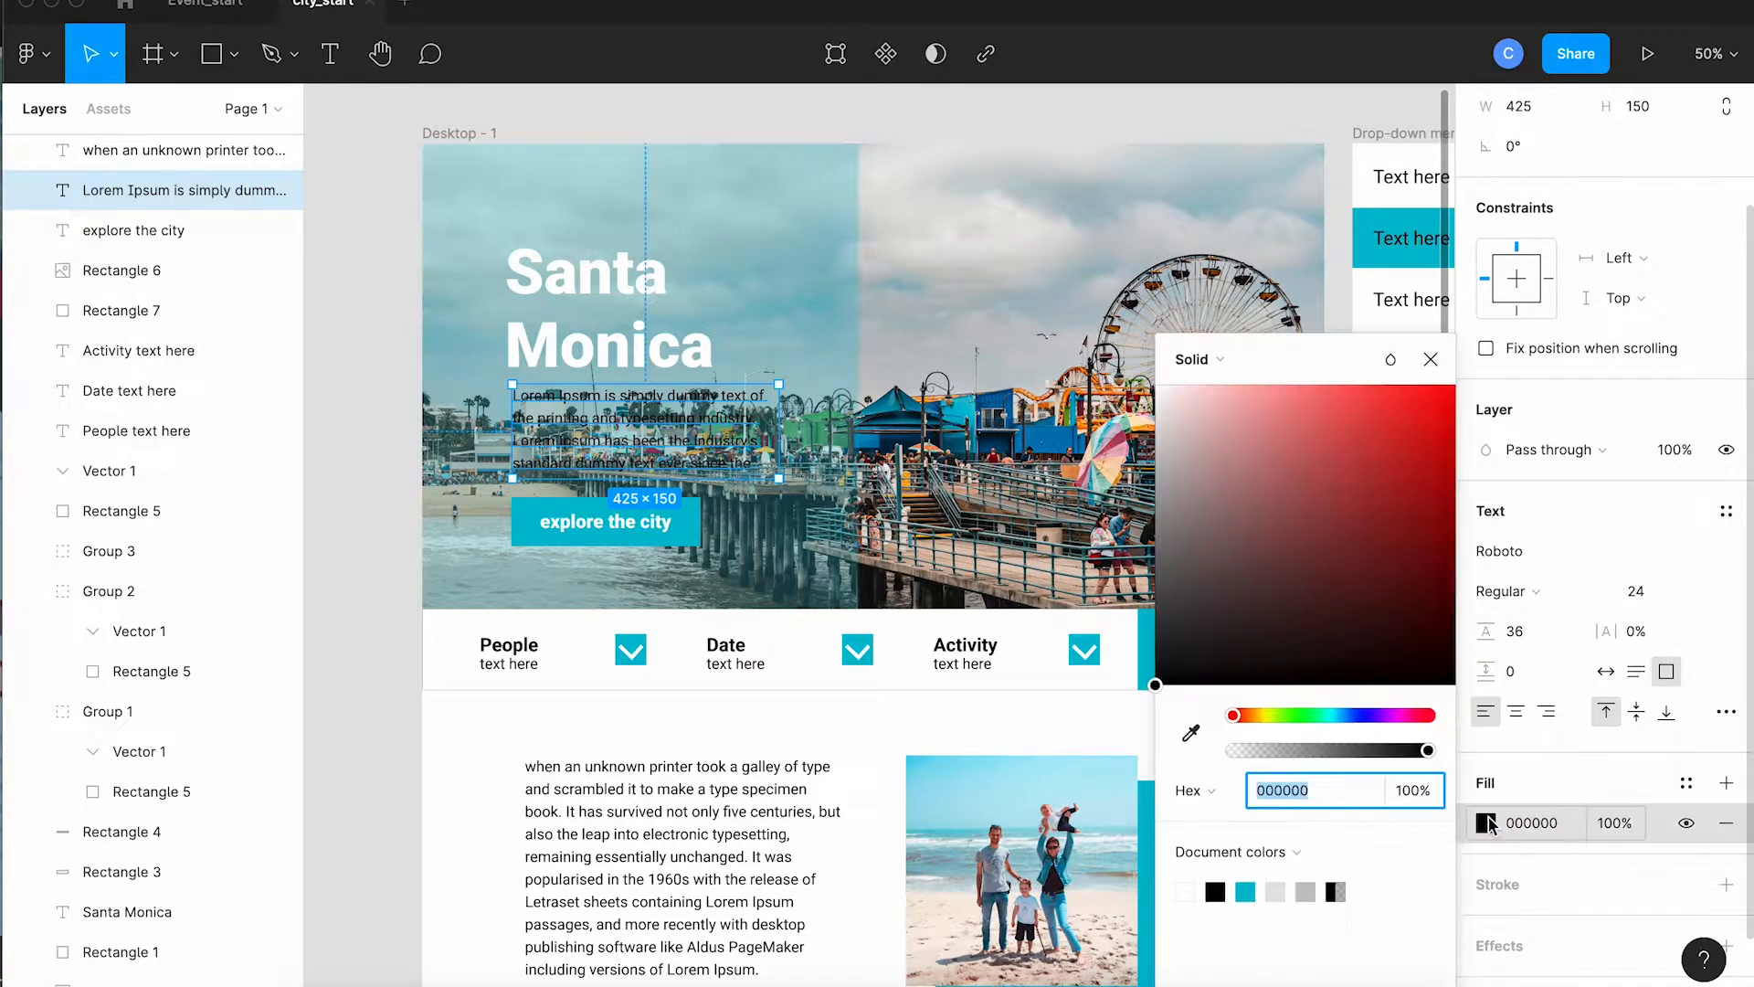
click(1187, 891)
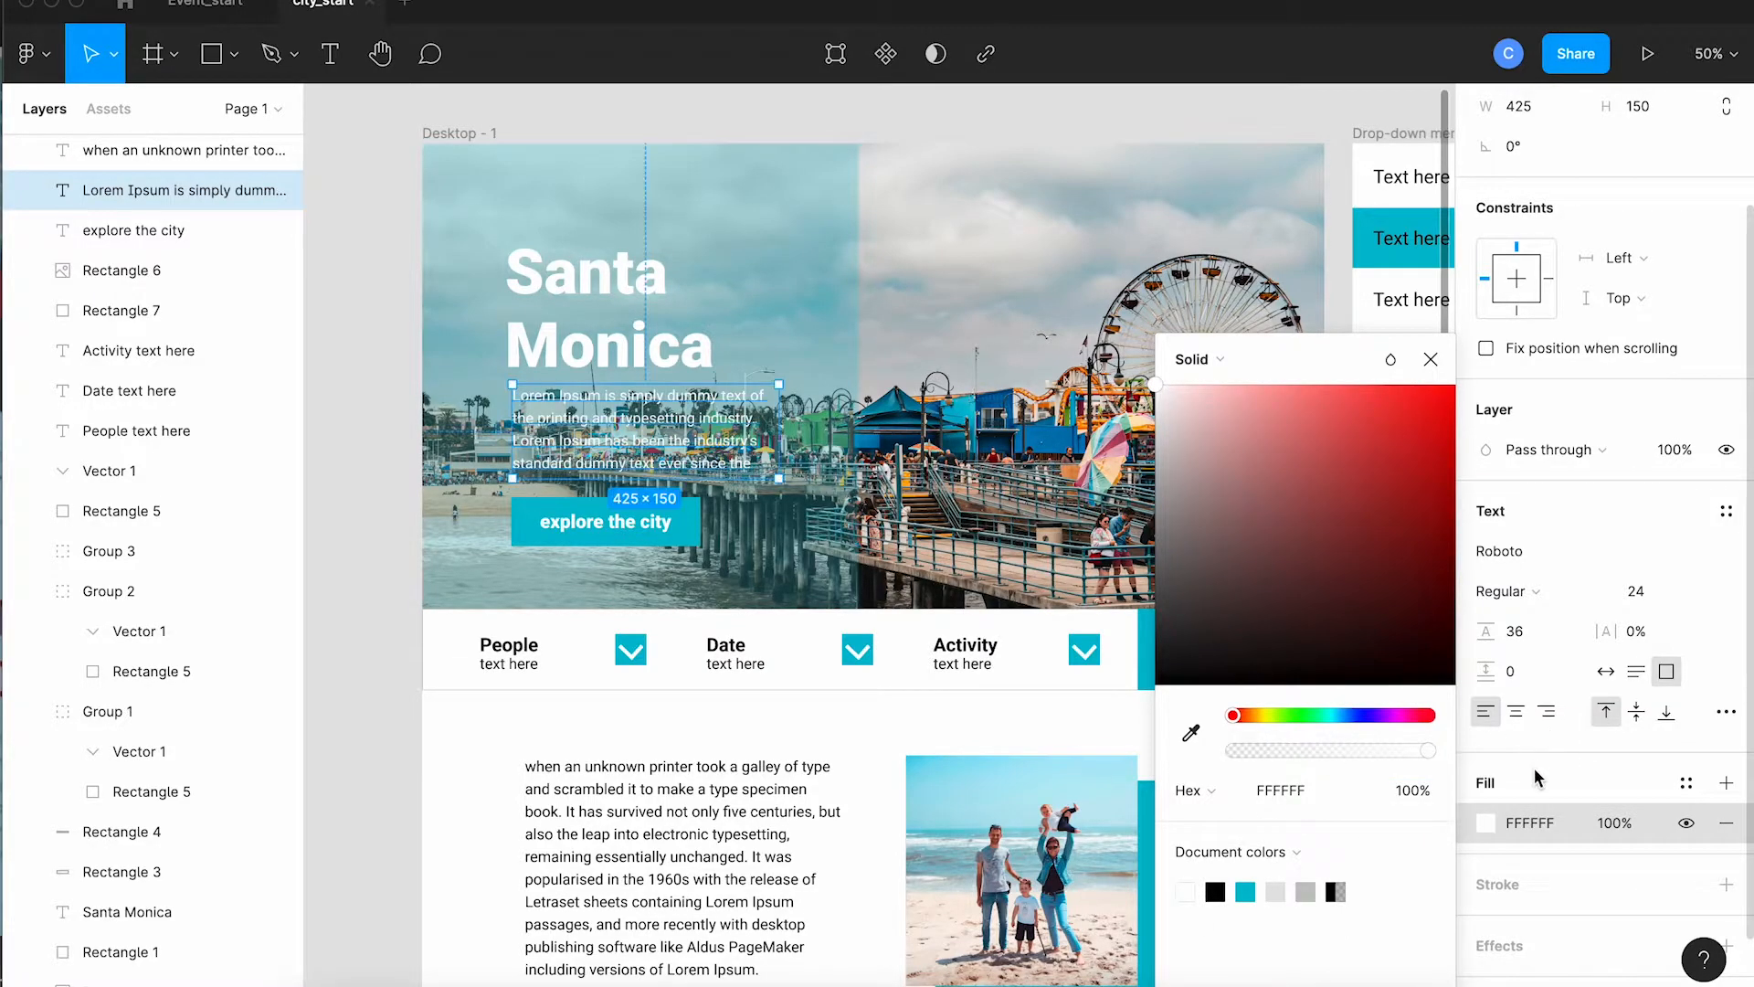
click(1529, 594)
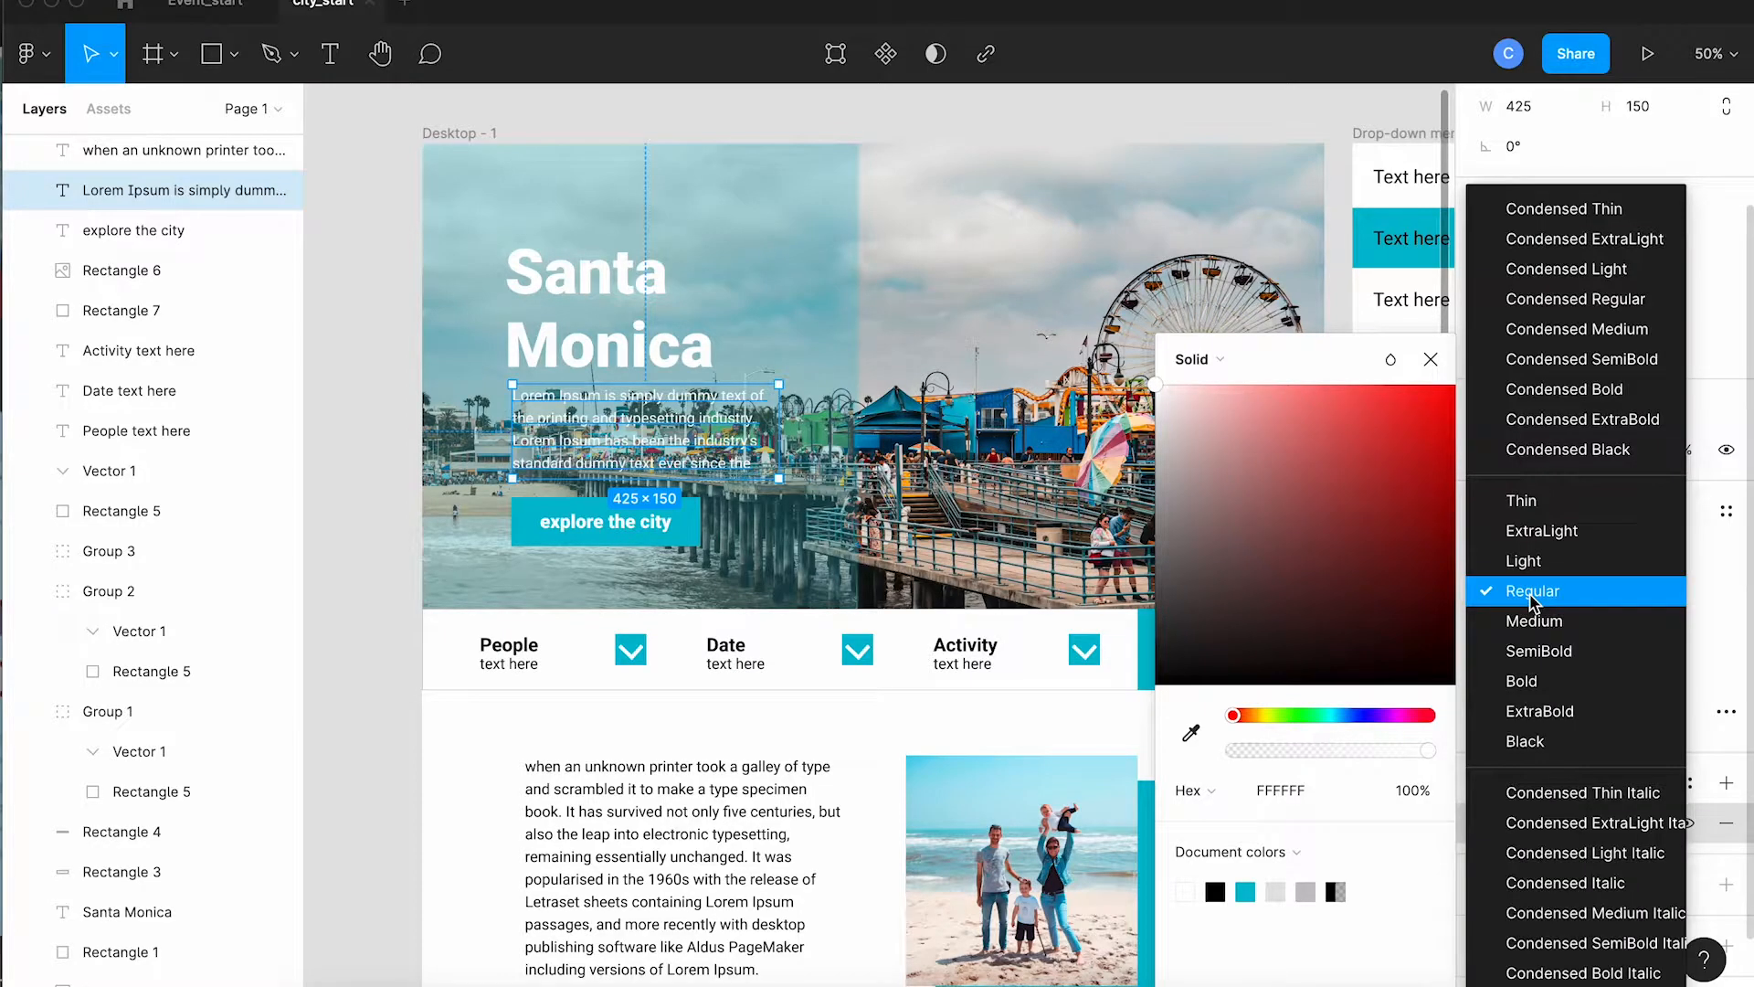
click(1552, 714)
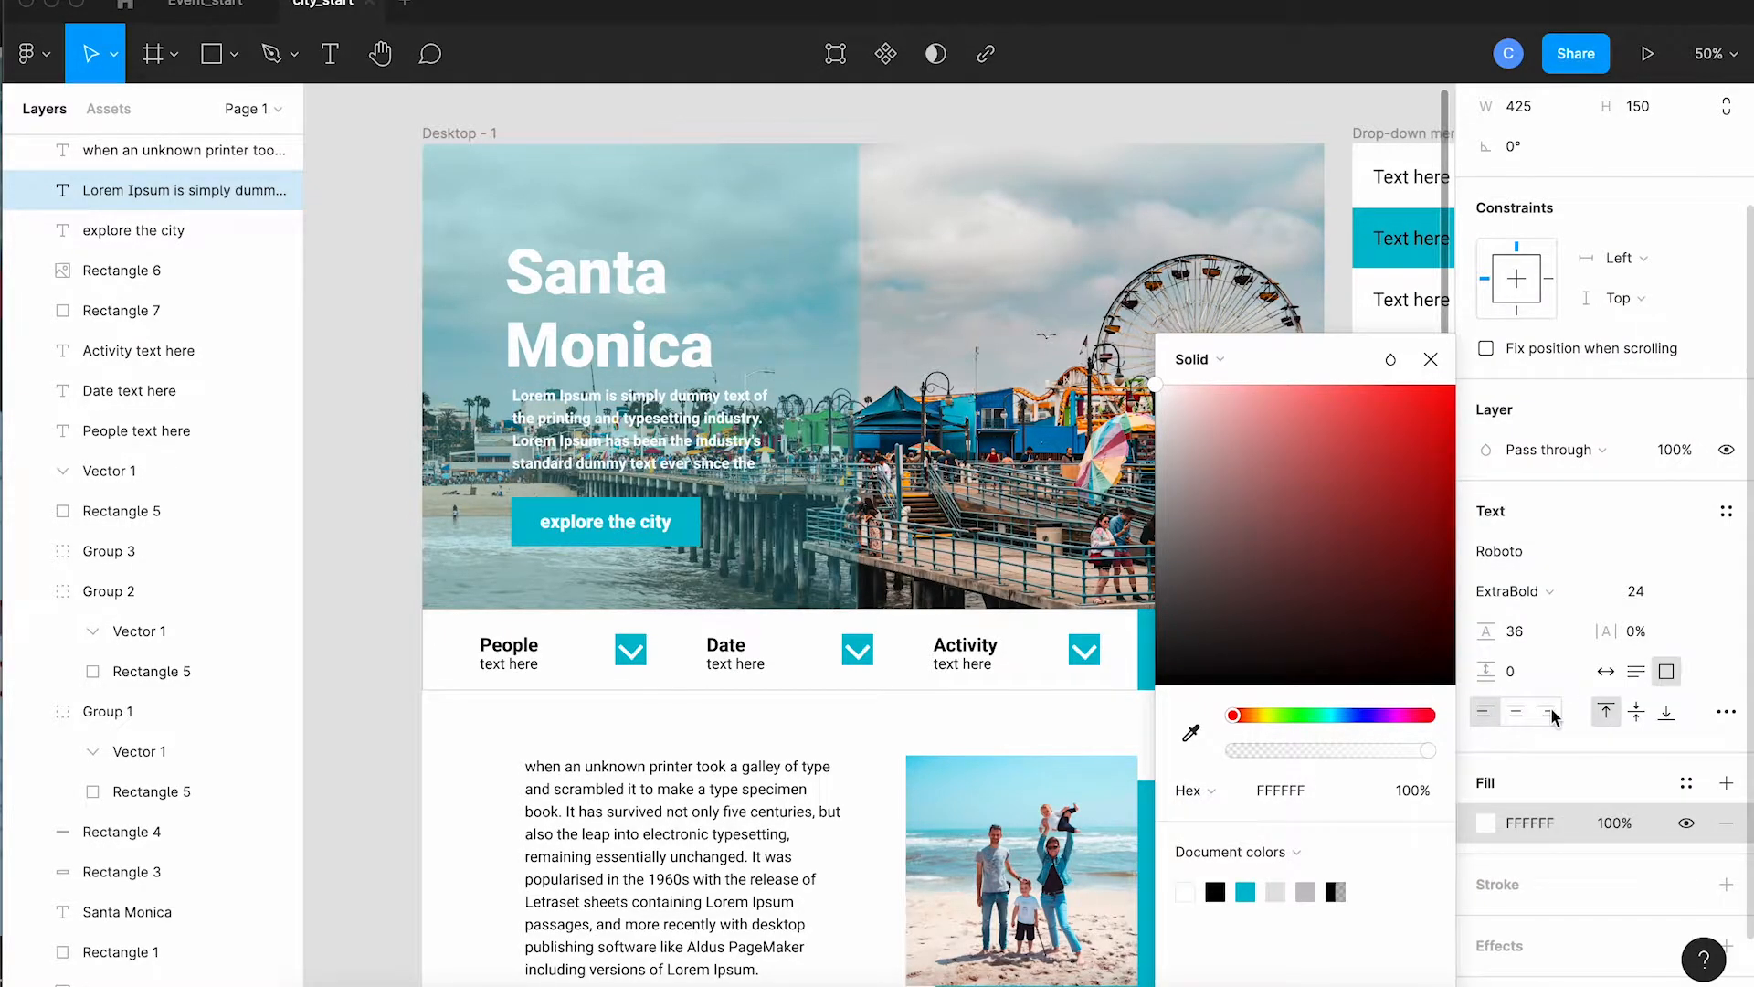
- Set the layer opacity of the teal rectangle over the hero photo to 50%
click(806, 203)
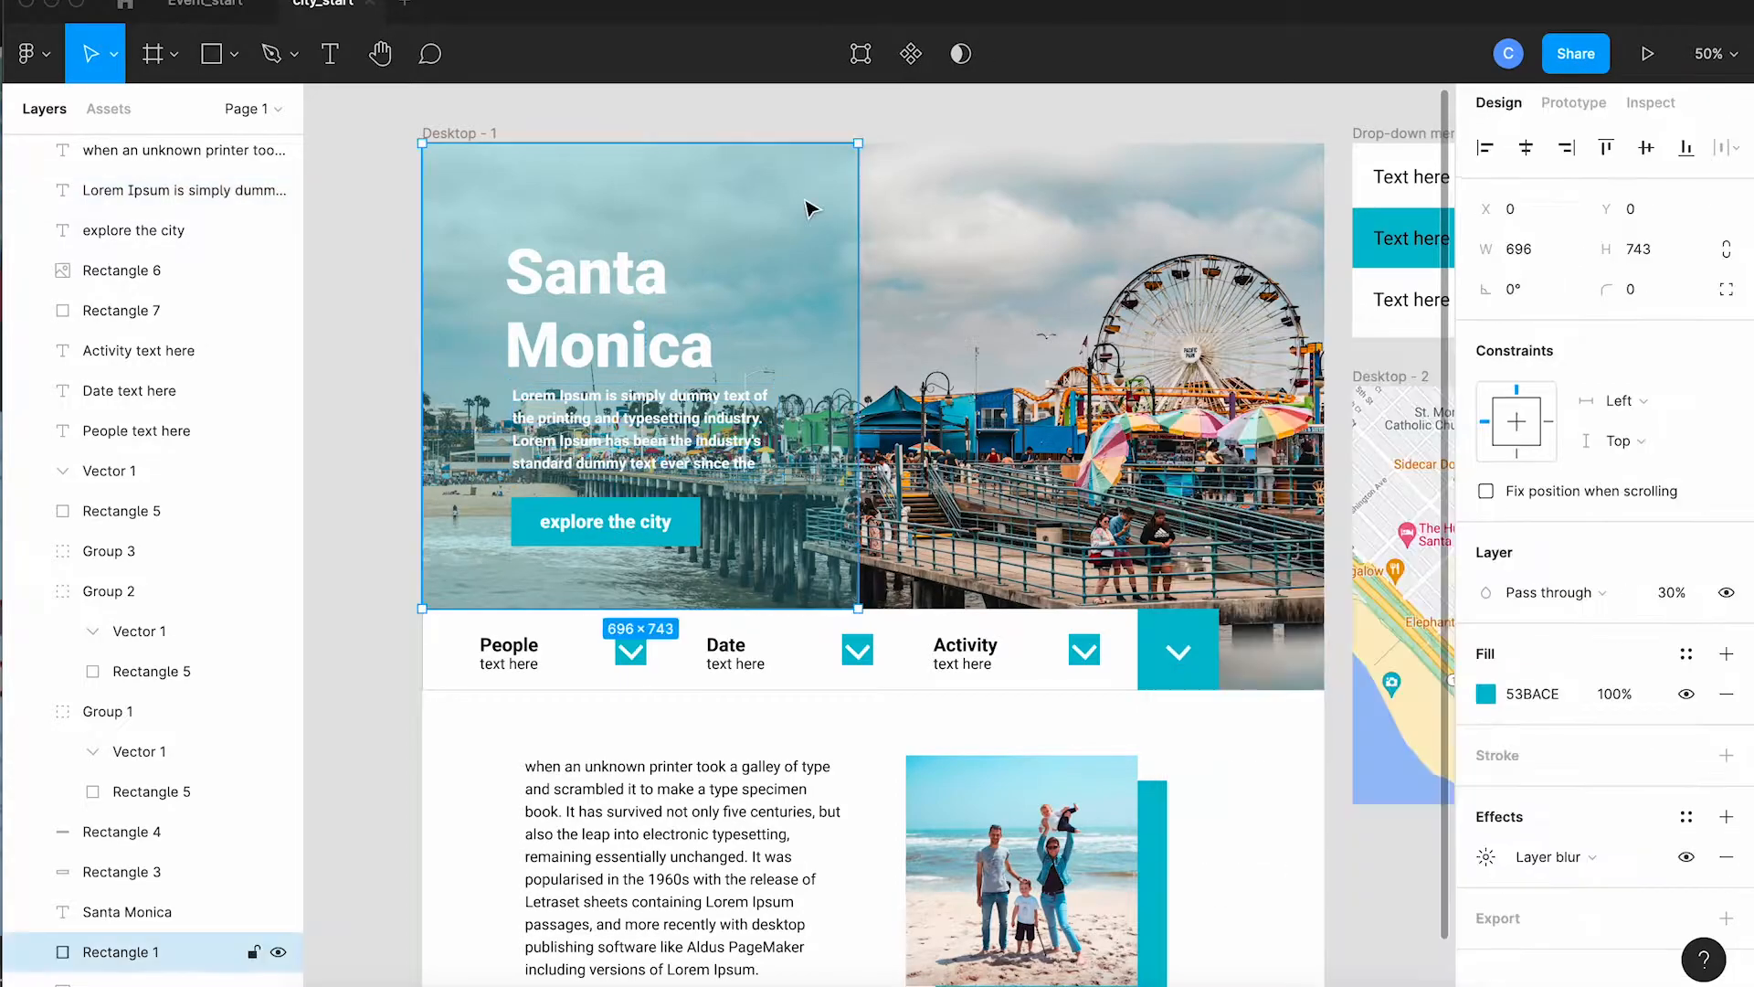
click(1668, 596)
text(50)
key(Return)
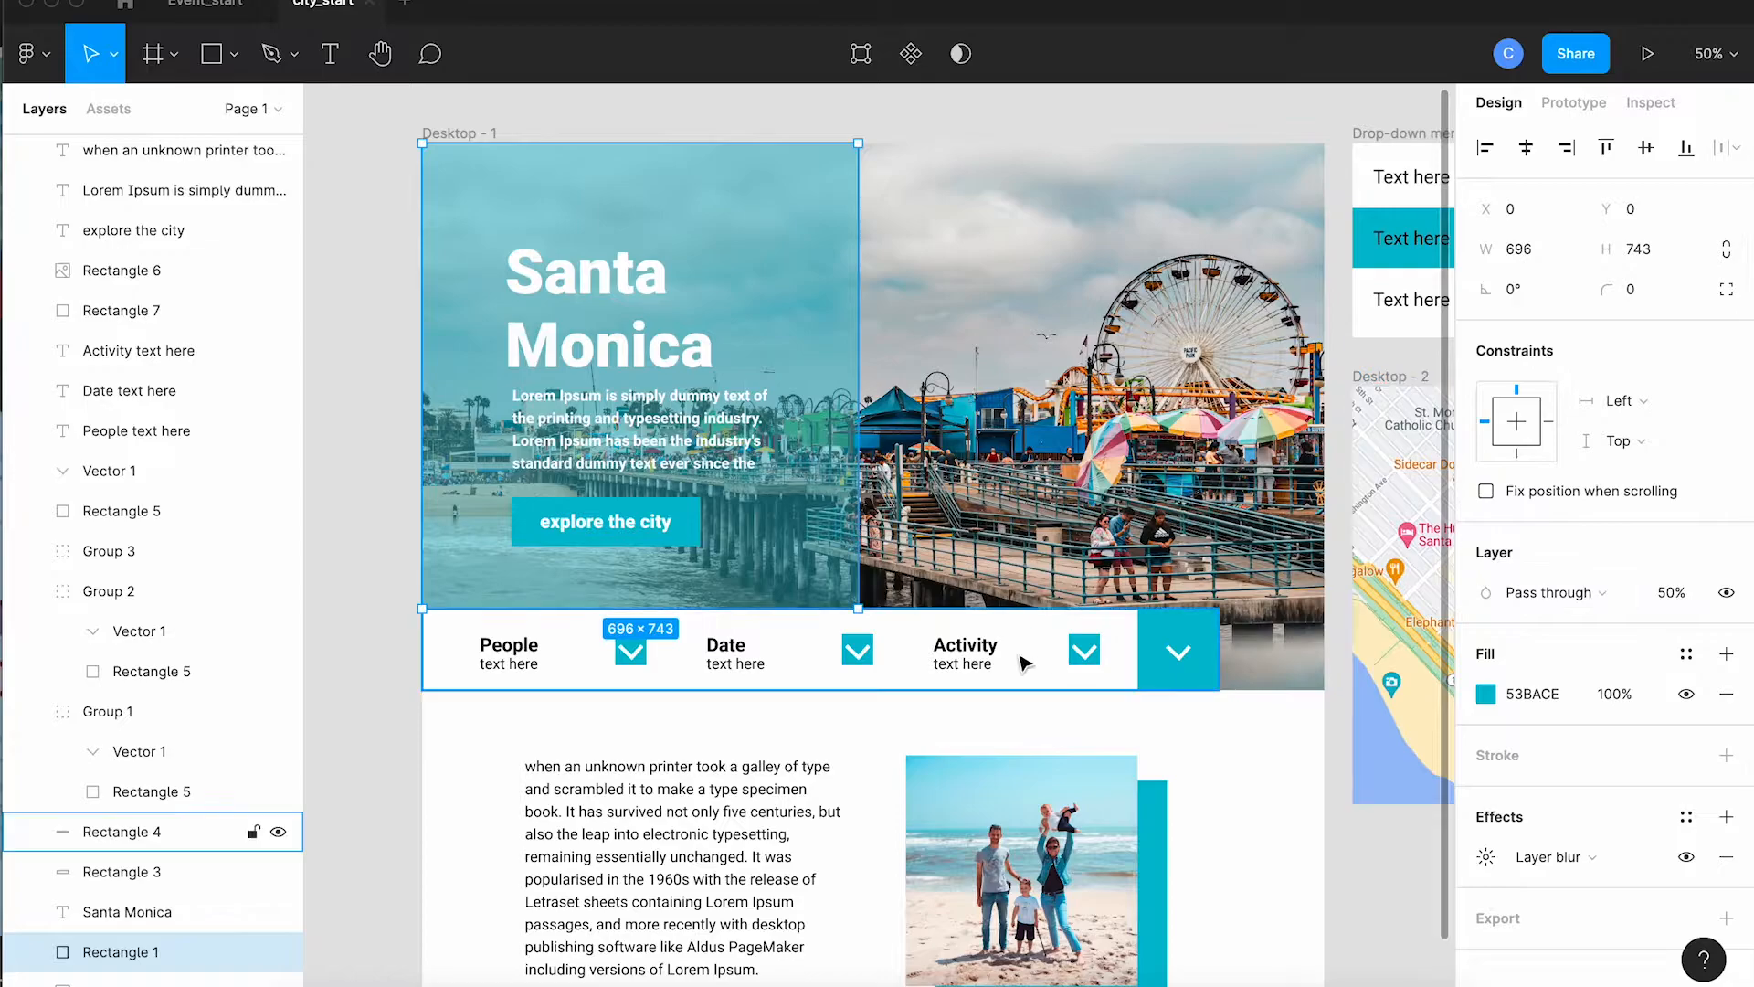
click(384, 607)
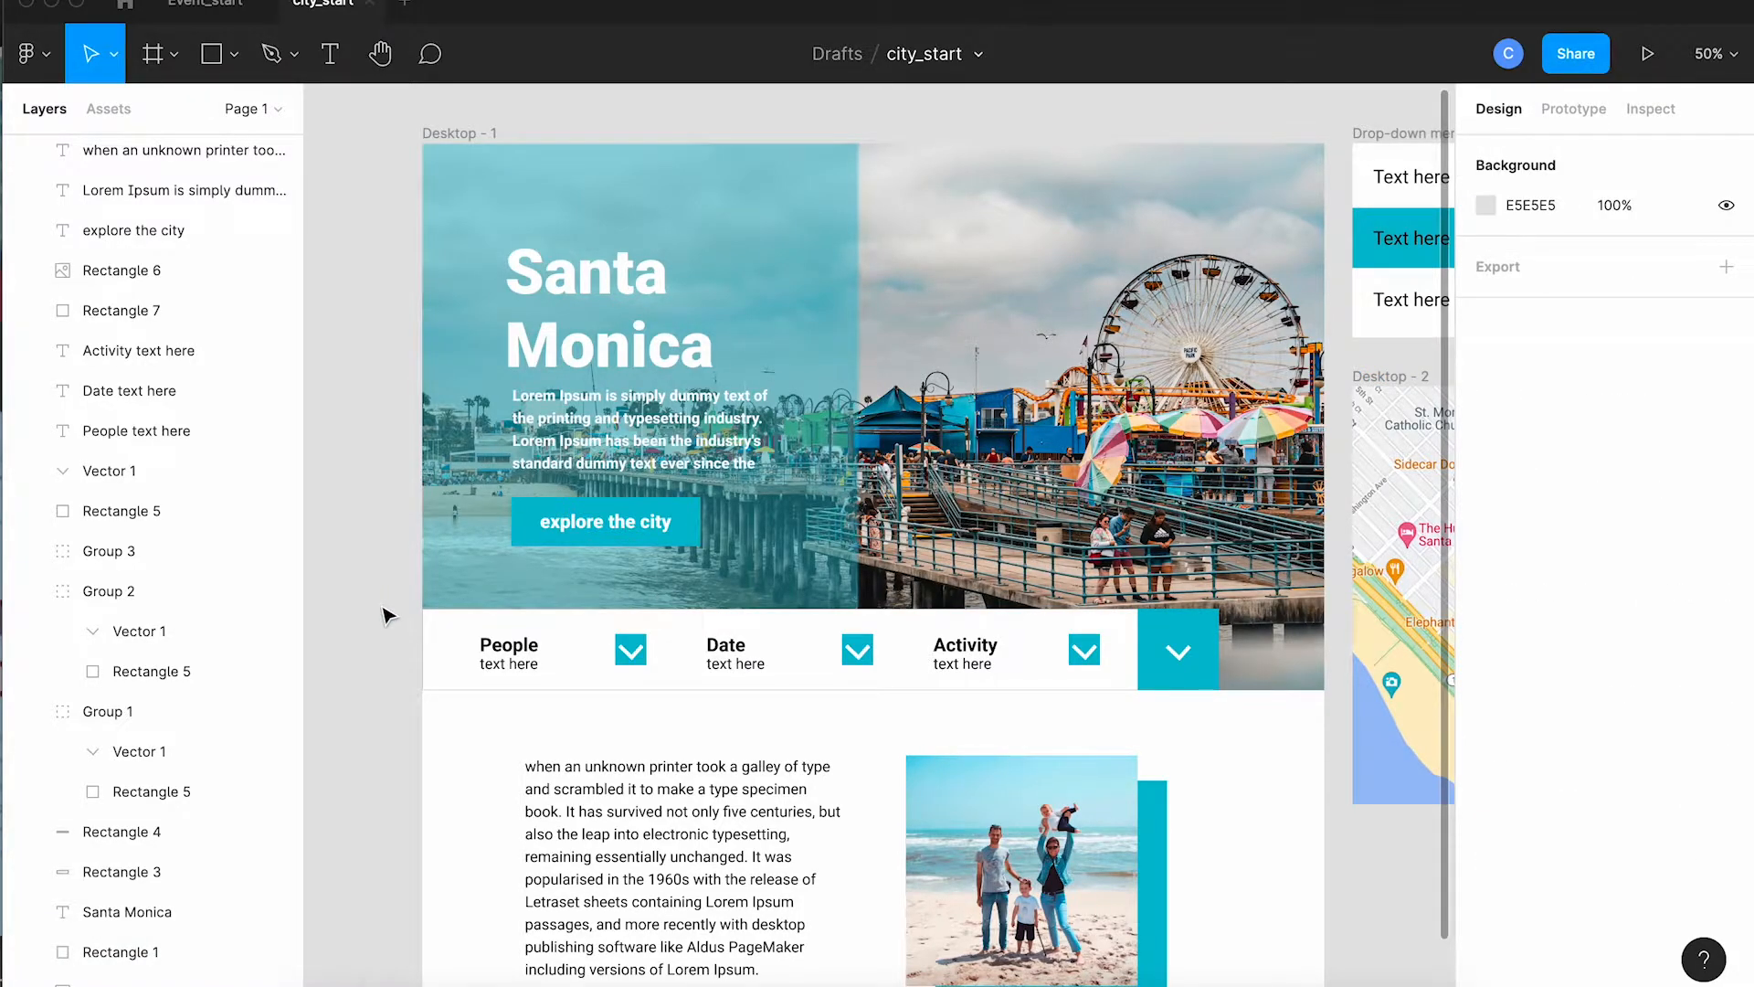
- Switch from designing to the prototype settings with all frames in view
key(minus)
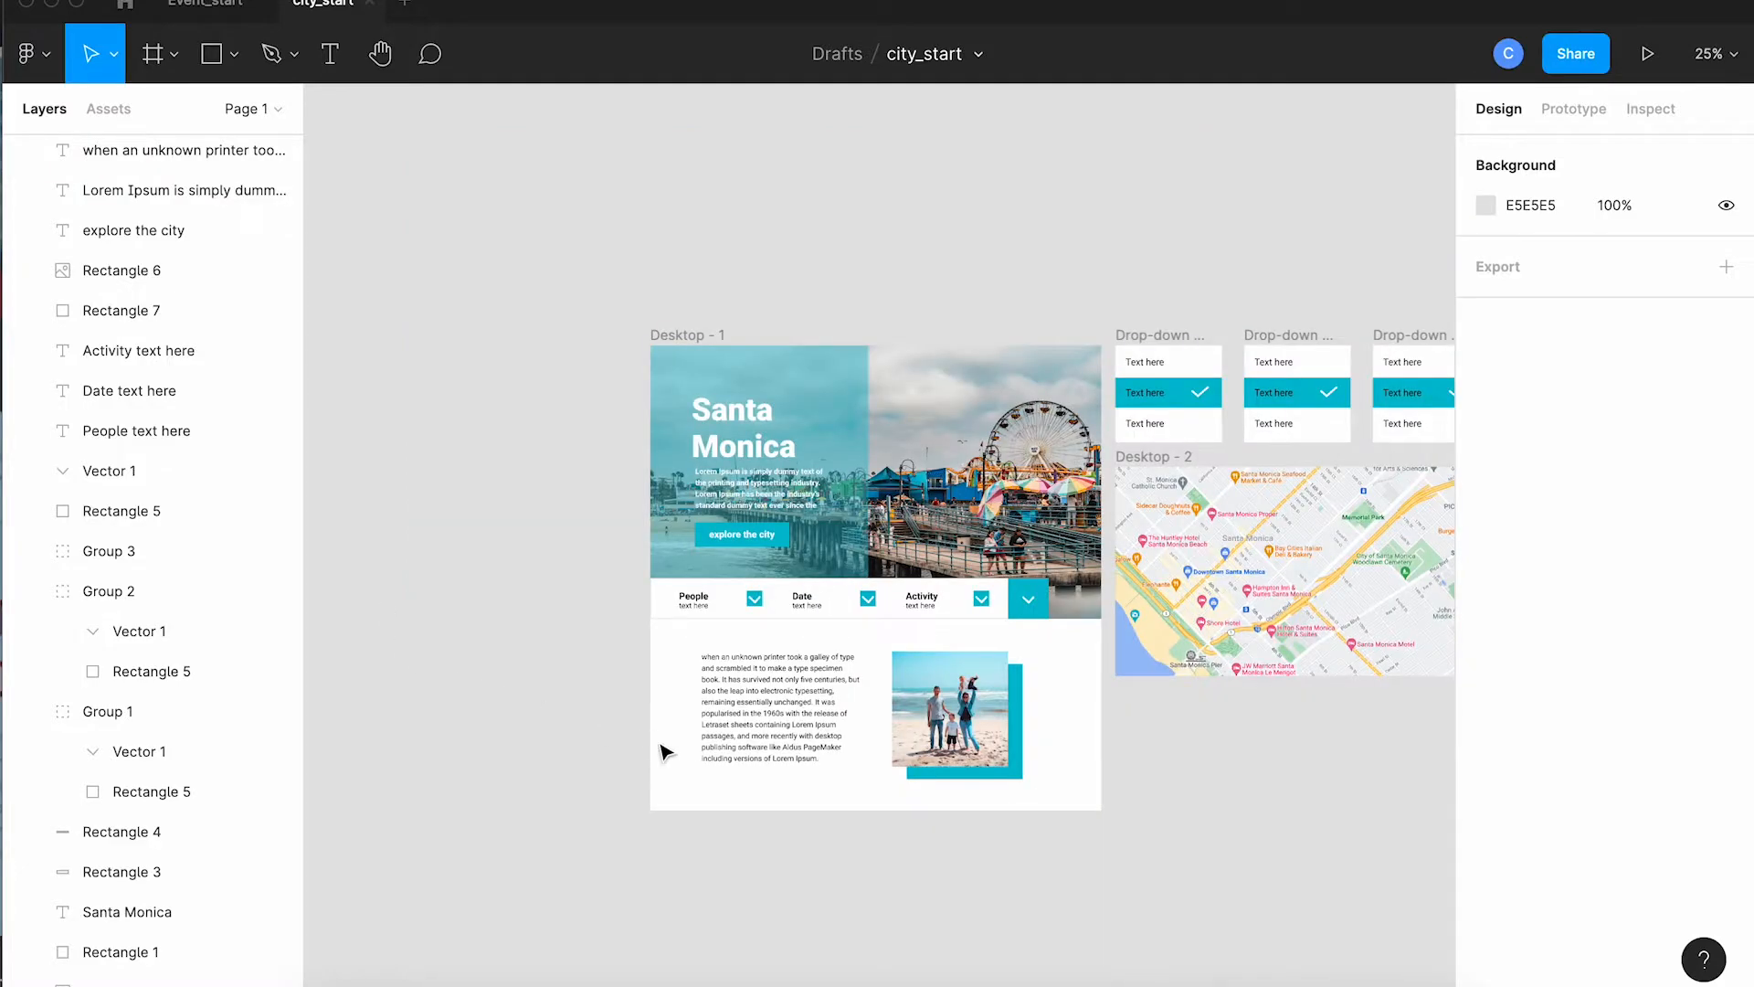
scroll(662, 752, right, 3)
scroll(661, 744, left, 1)
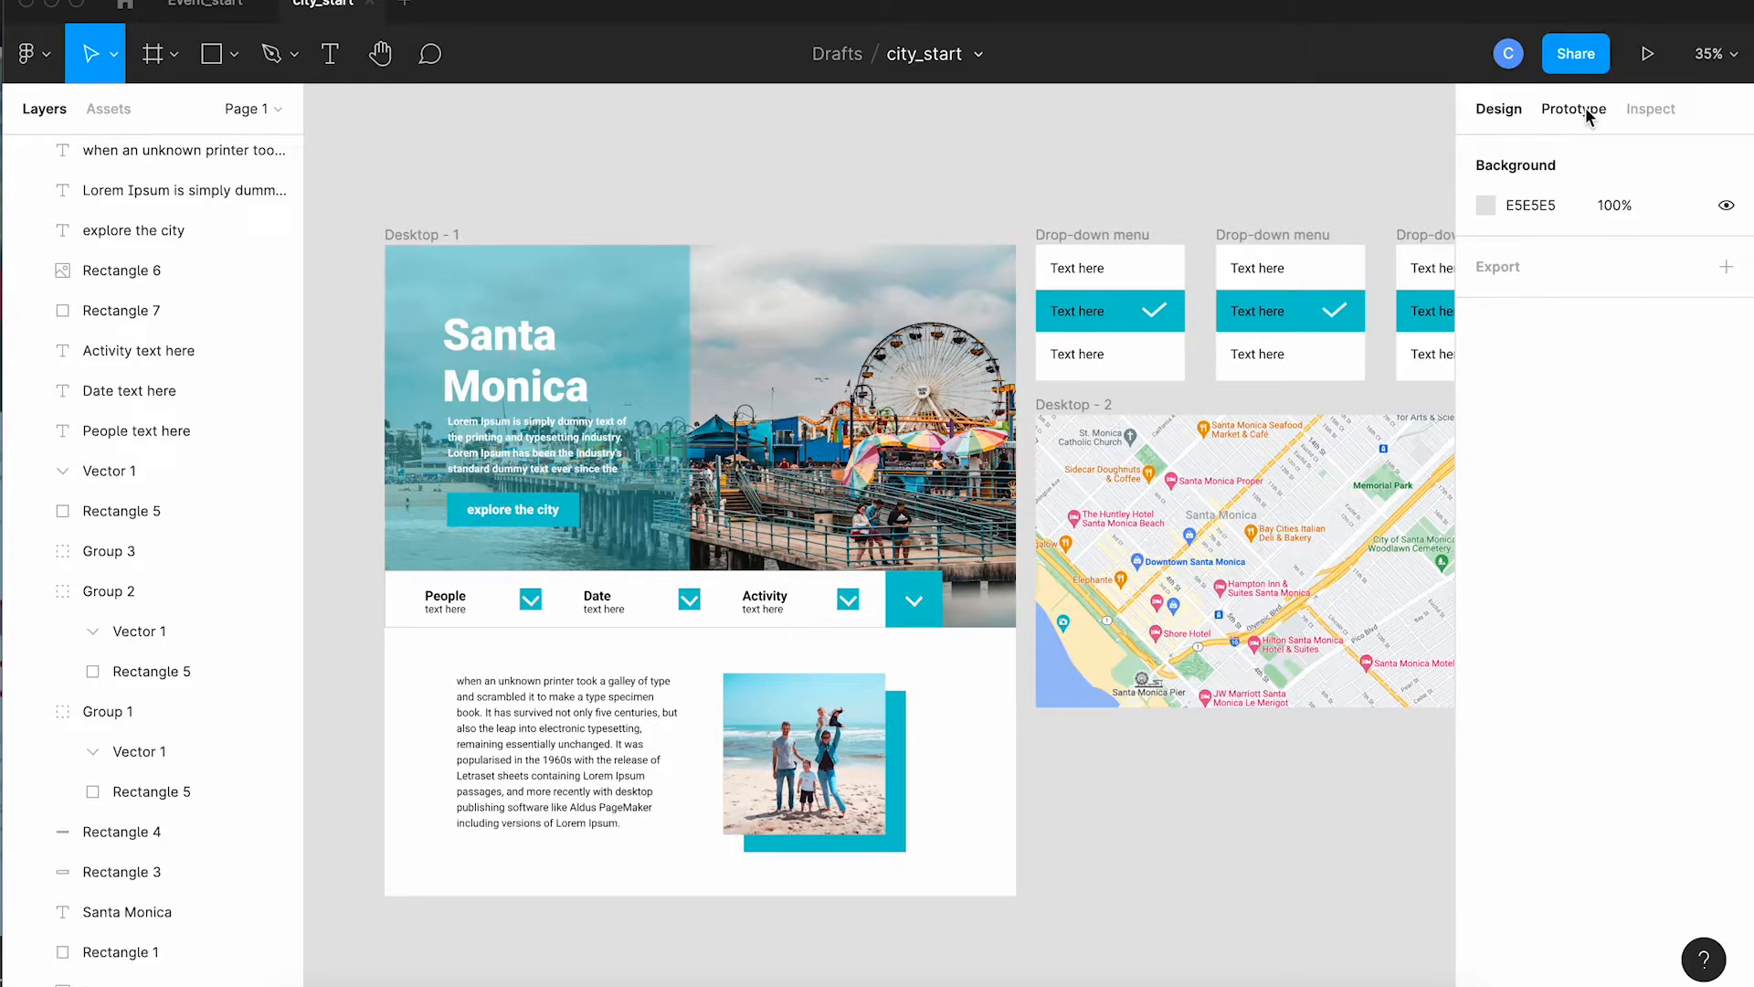
click(1586, 107)
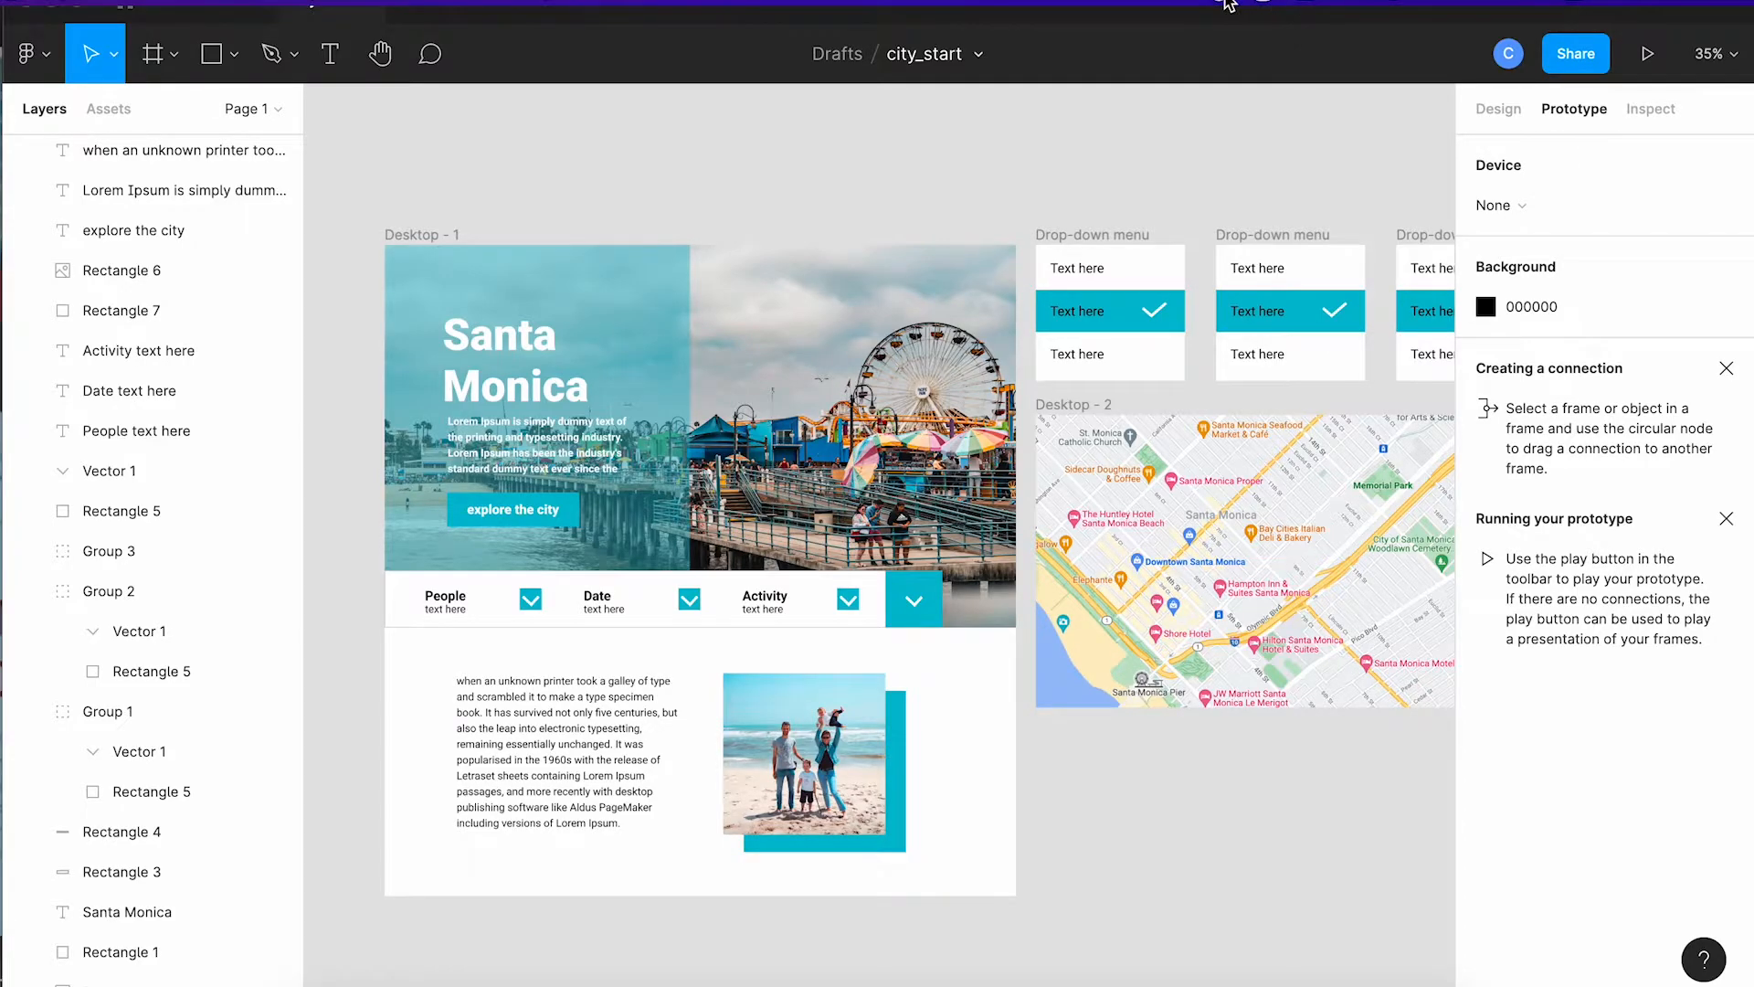
- Connect the "explore the city" button to the Desktop - 2 map frame so that clicking it opens the map as an overlay
scroll(1110, 932, down, 1)
scroll(1110, 932, right, 1)
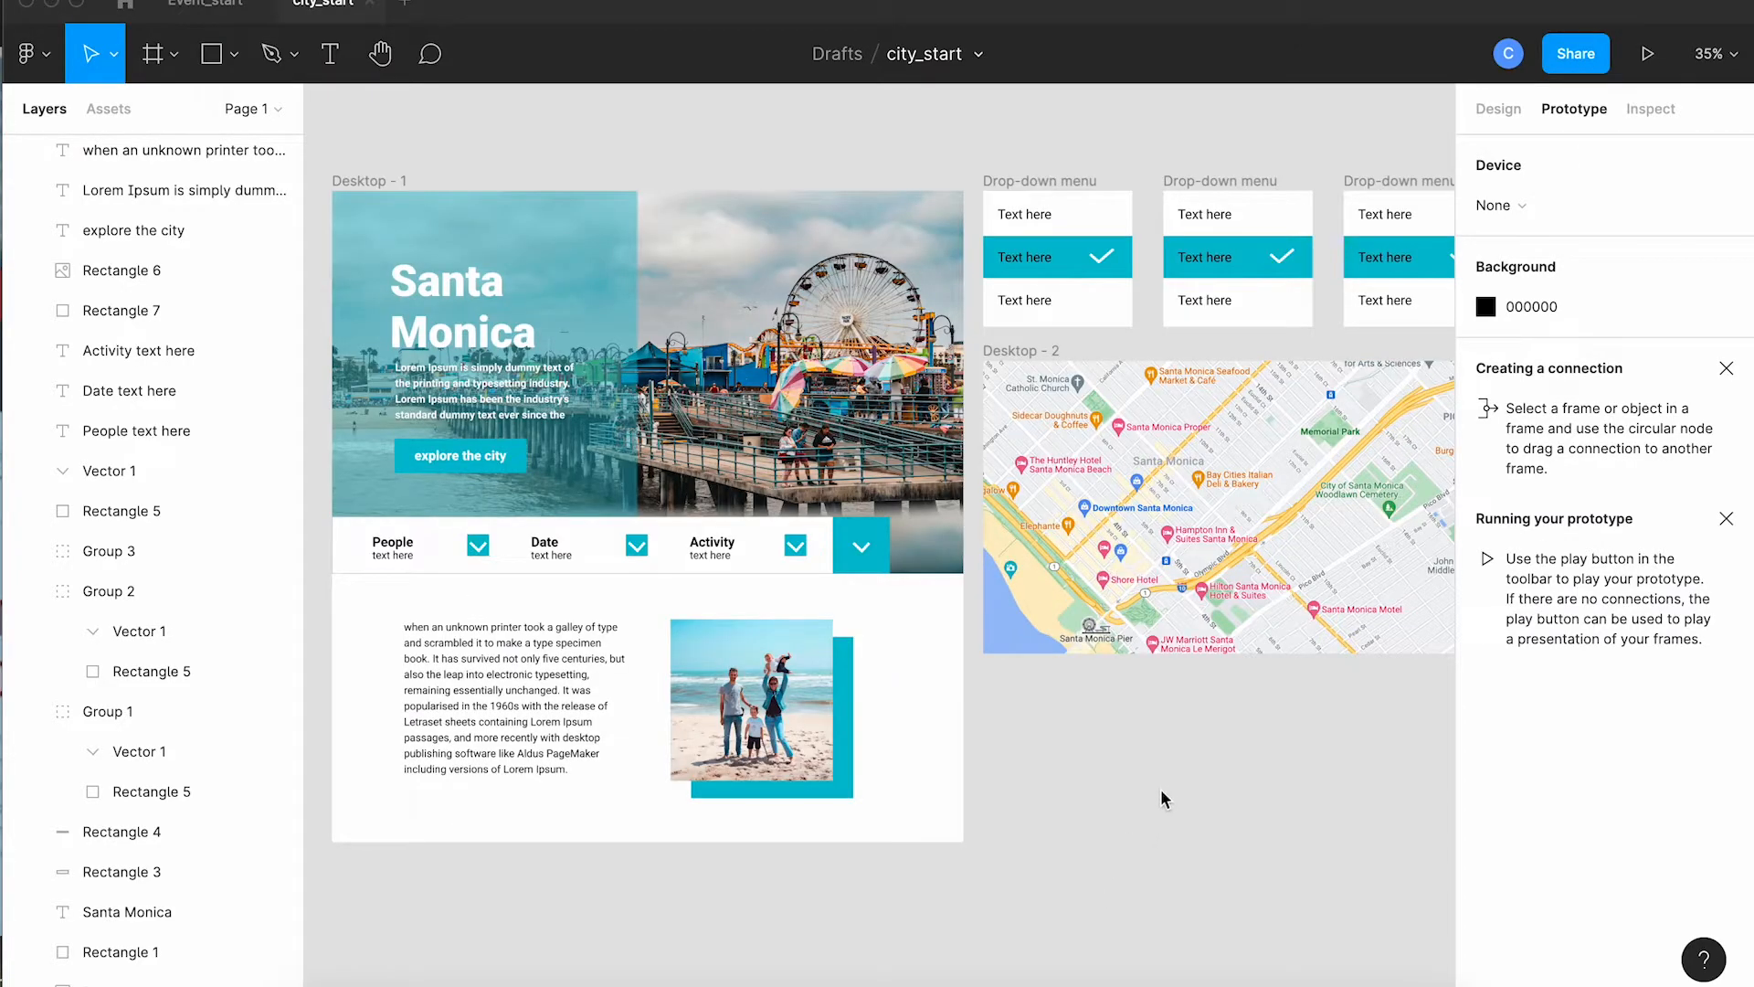
scroll(1162, 796, up, 1)
scroll(1162, 797, right, 1)
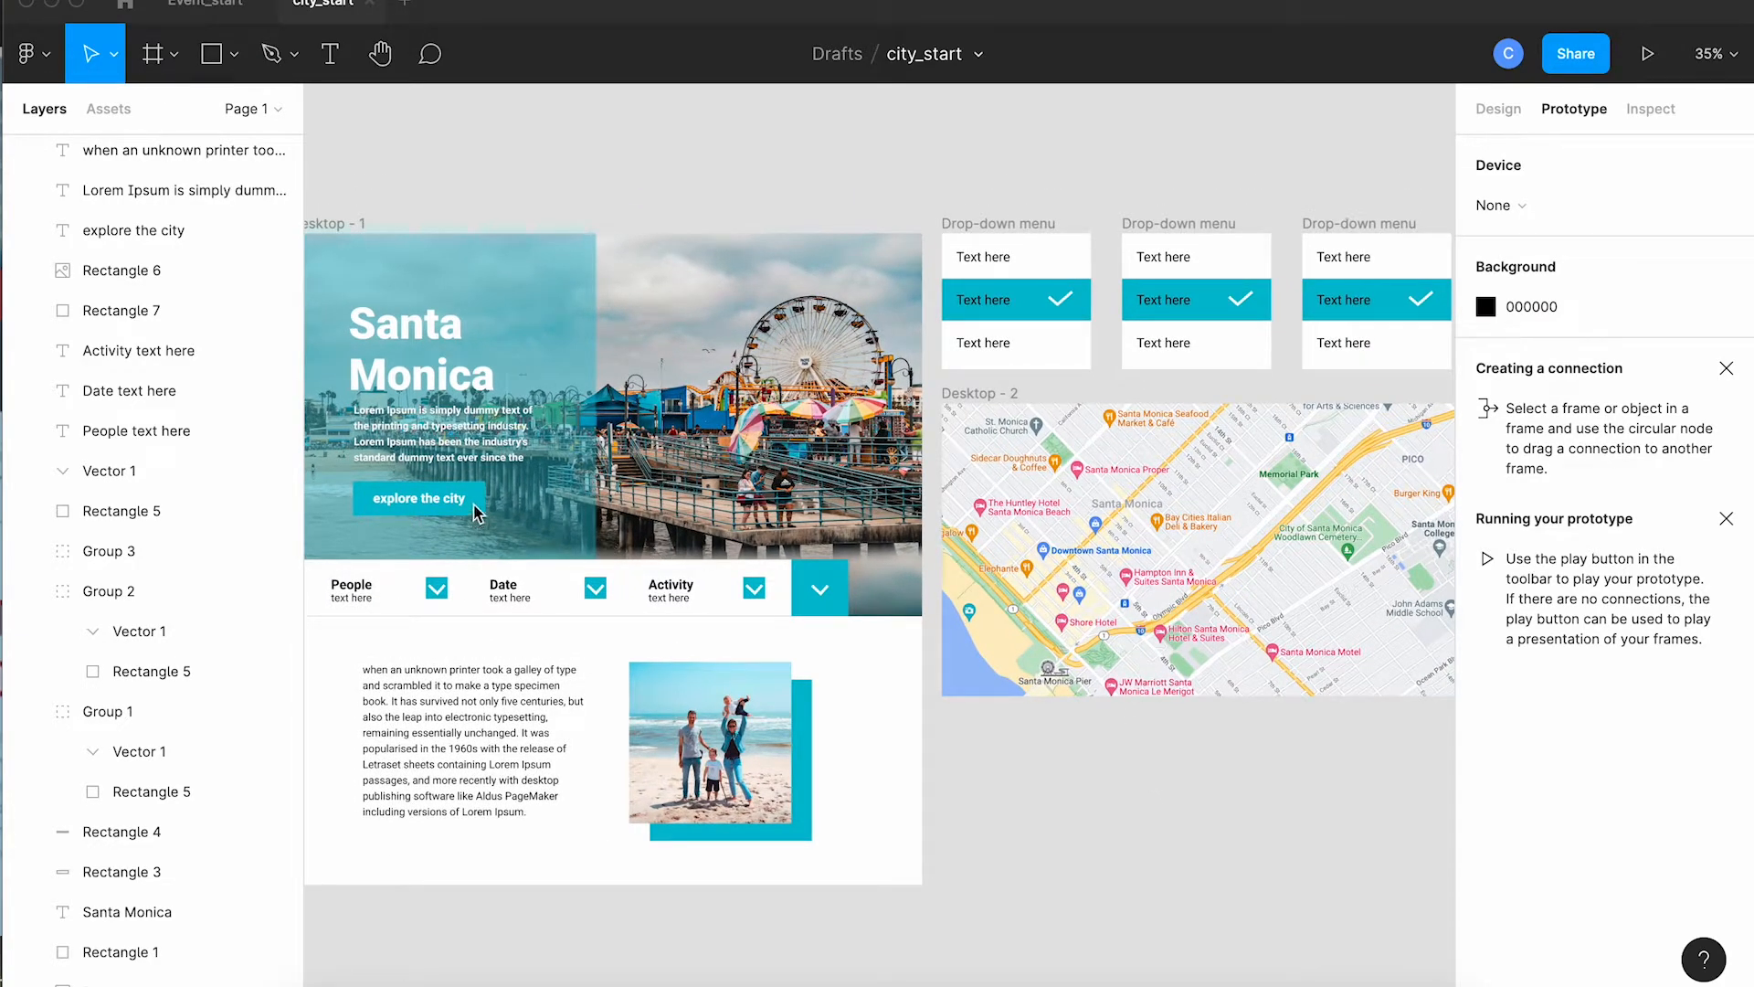
mouse_move(485, 516)
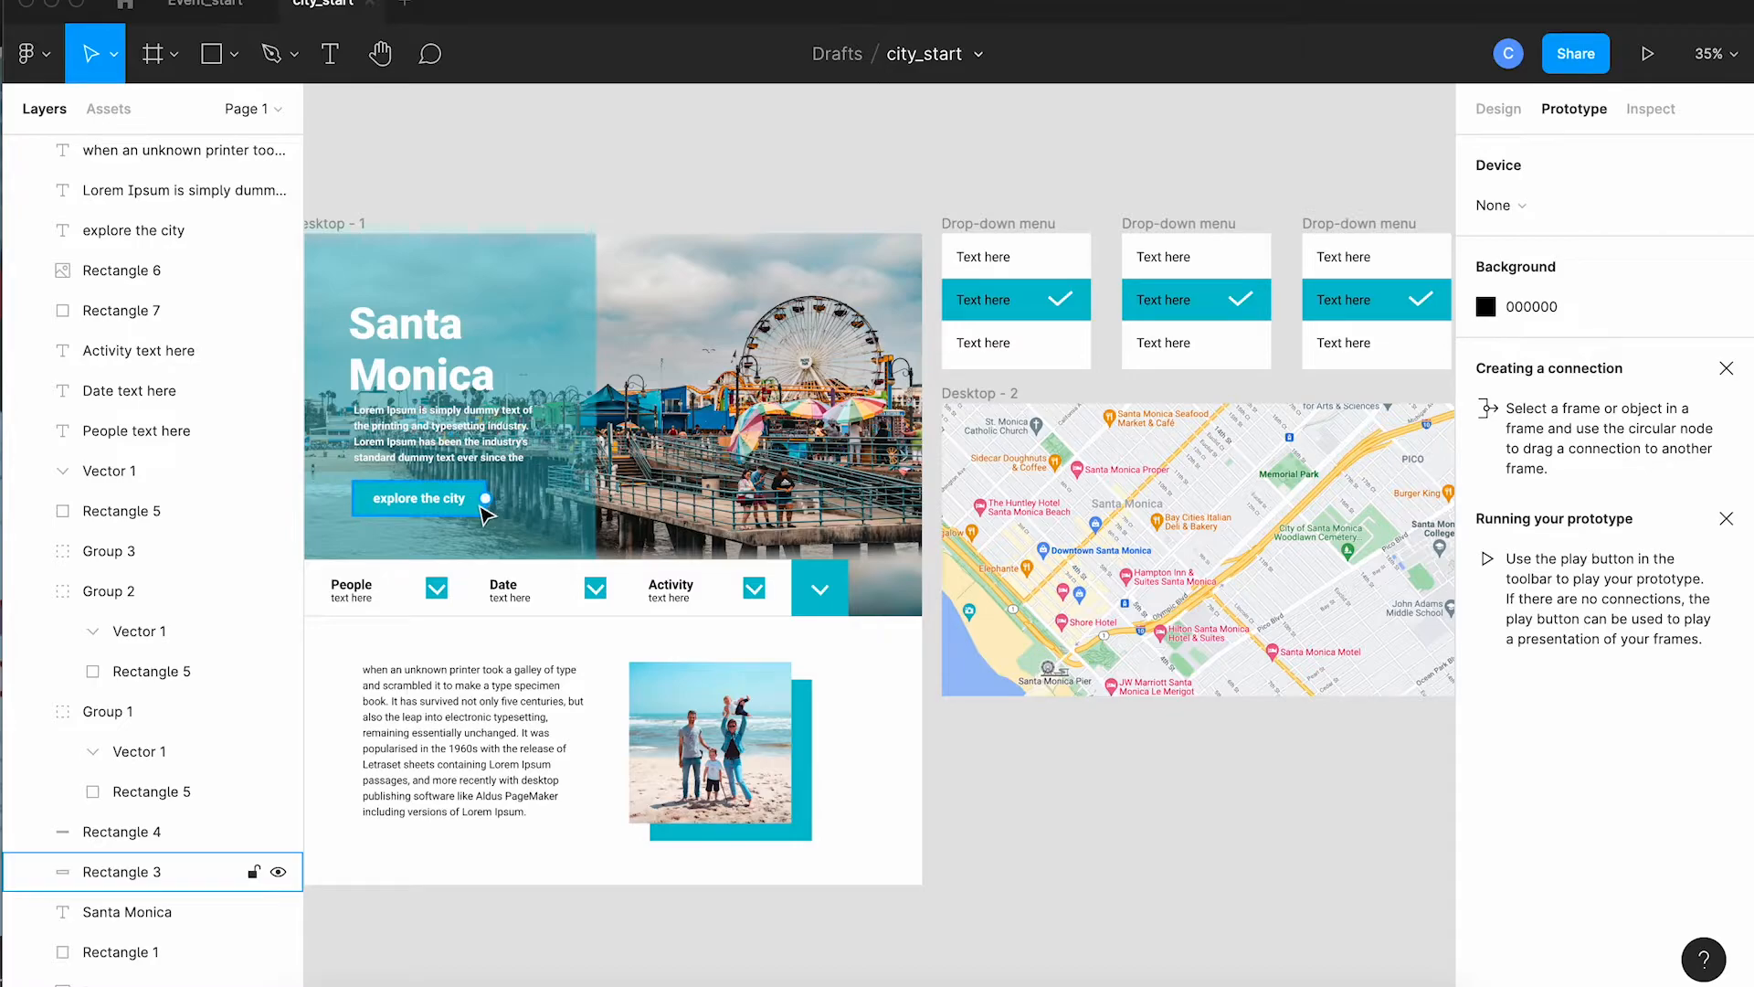
drag(485, 498, 964, 522)
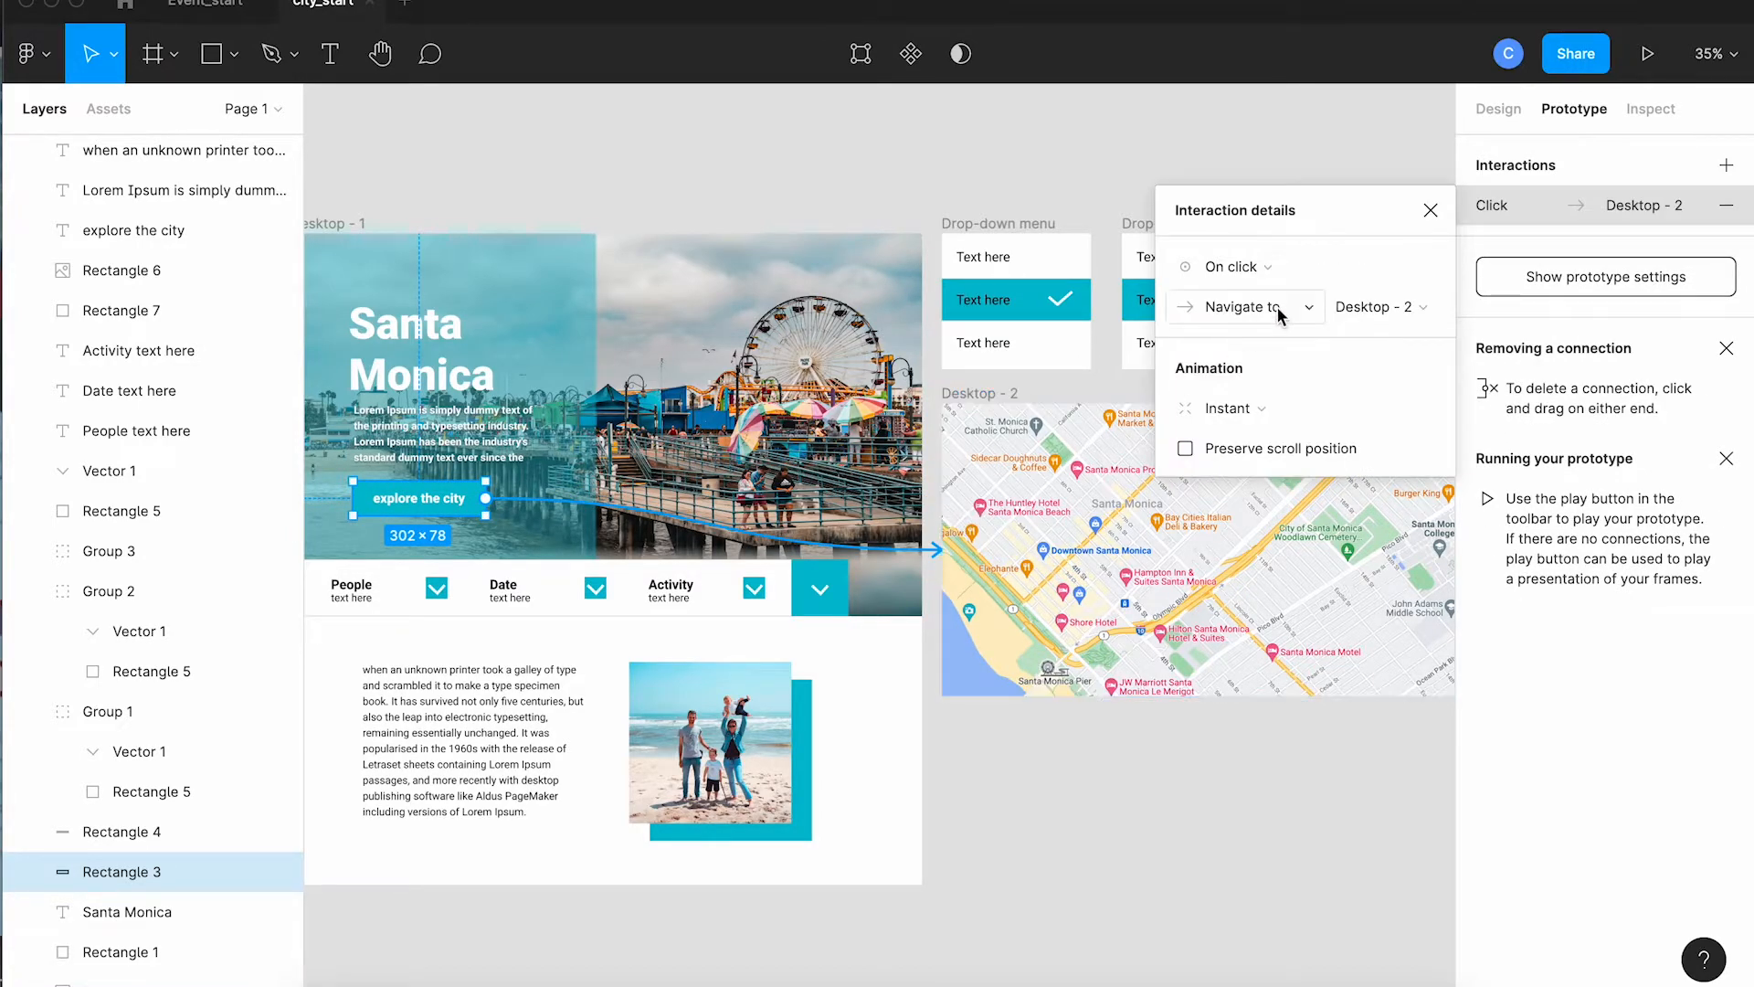
click(1278, 311)
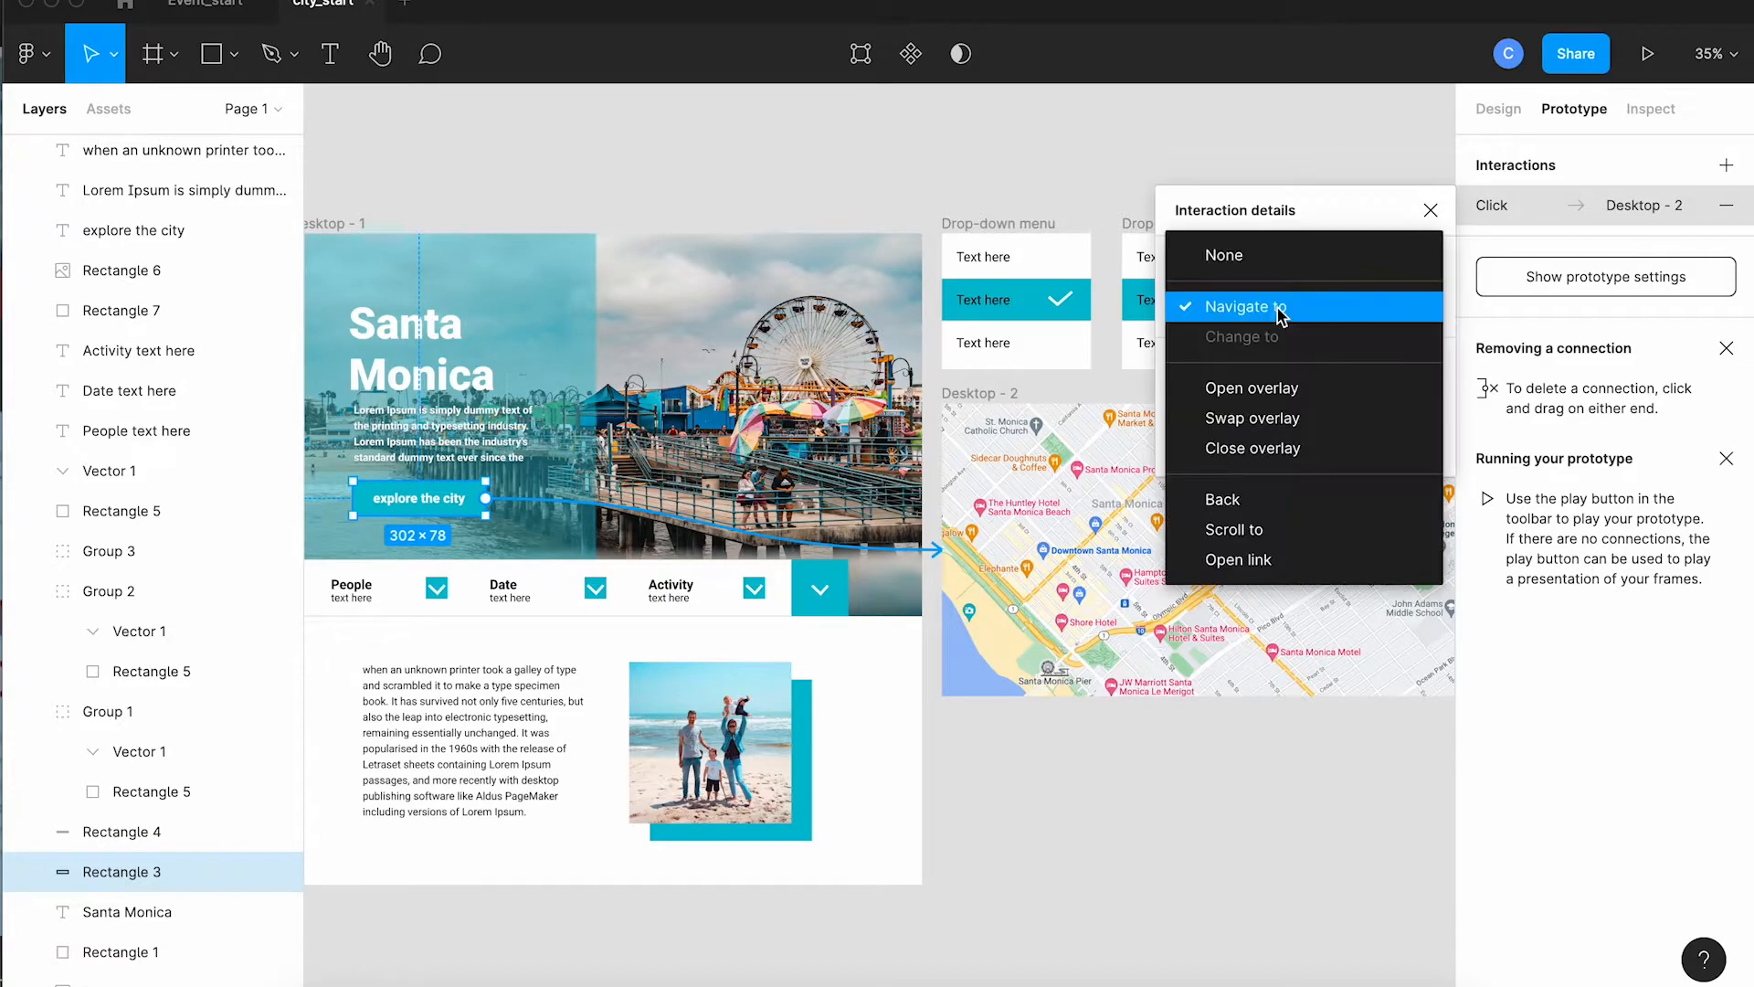
click(1279, 387)
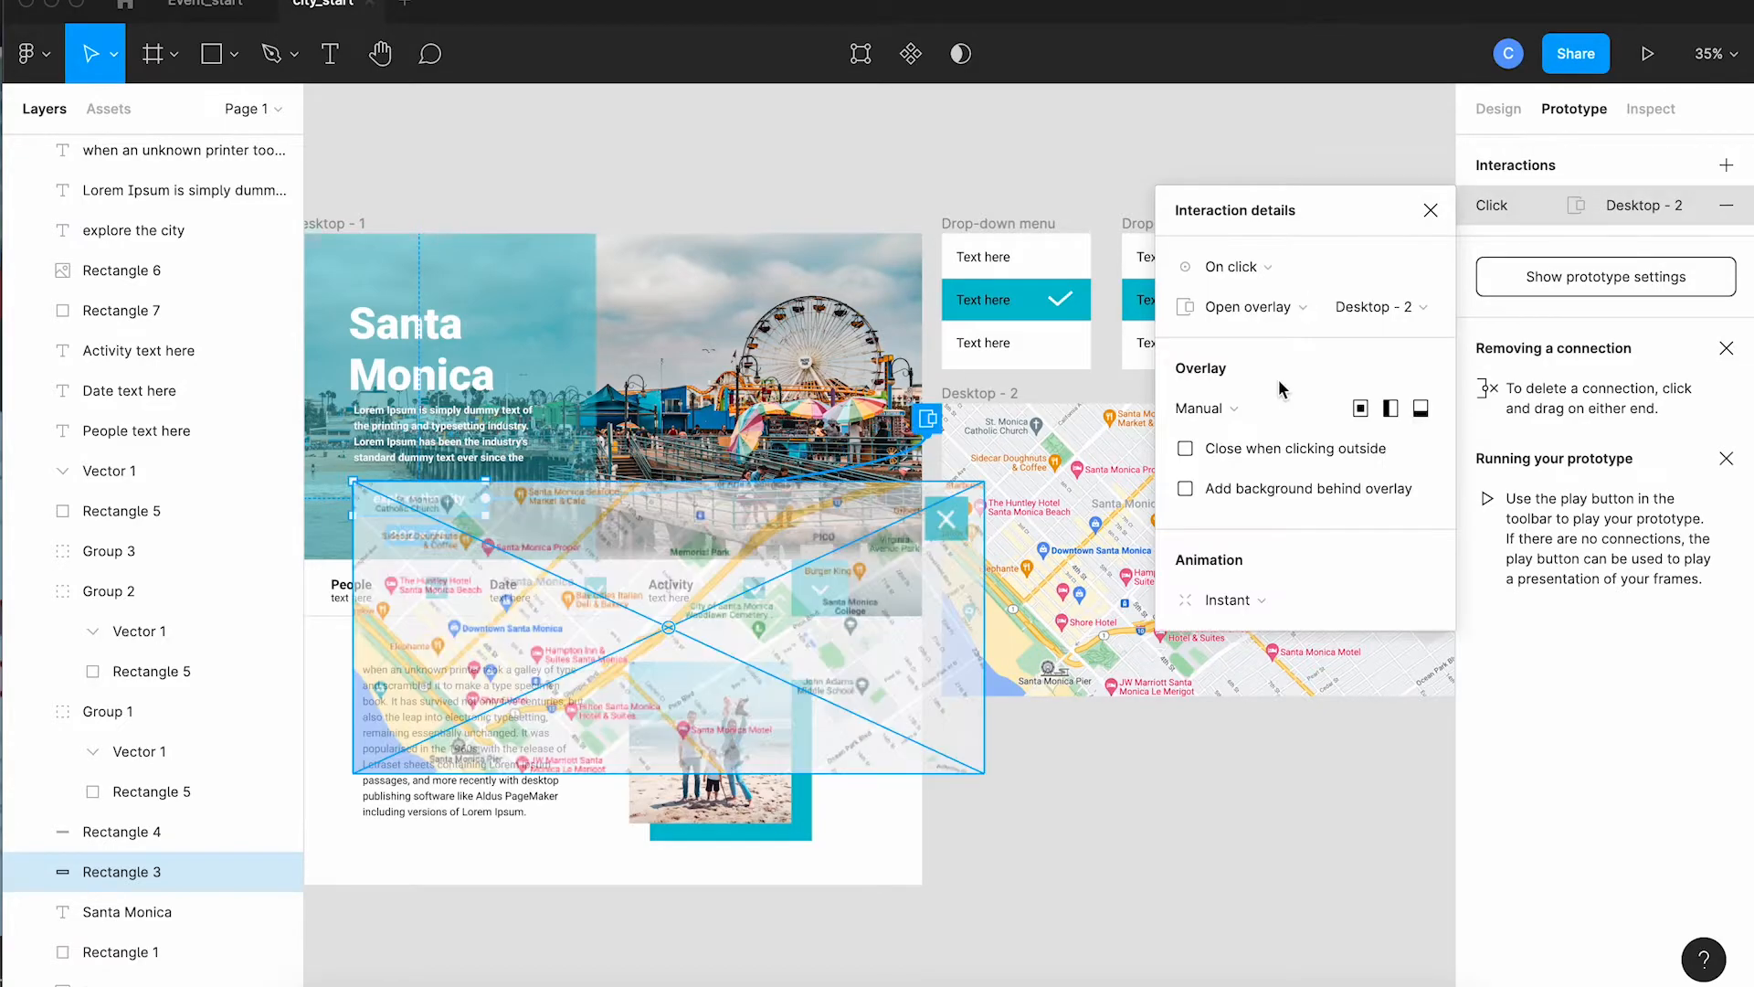
- Keep the map overlay's position on Manual and place it directly below the teal title rectangle, aligned with the page's edges
click(1212, 410)
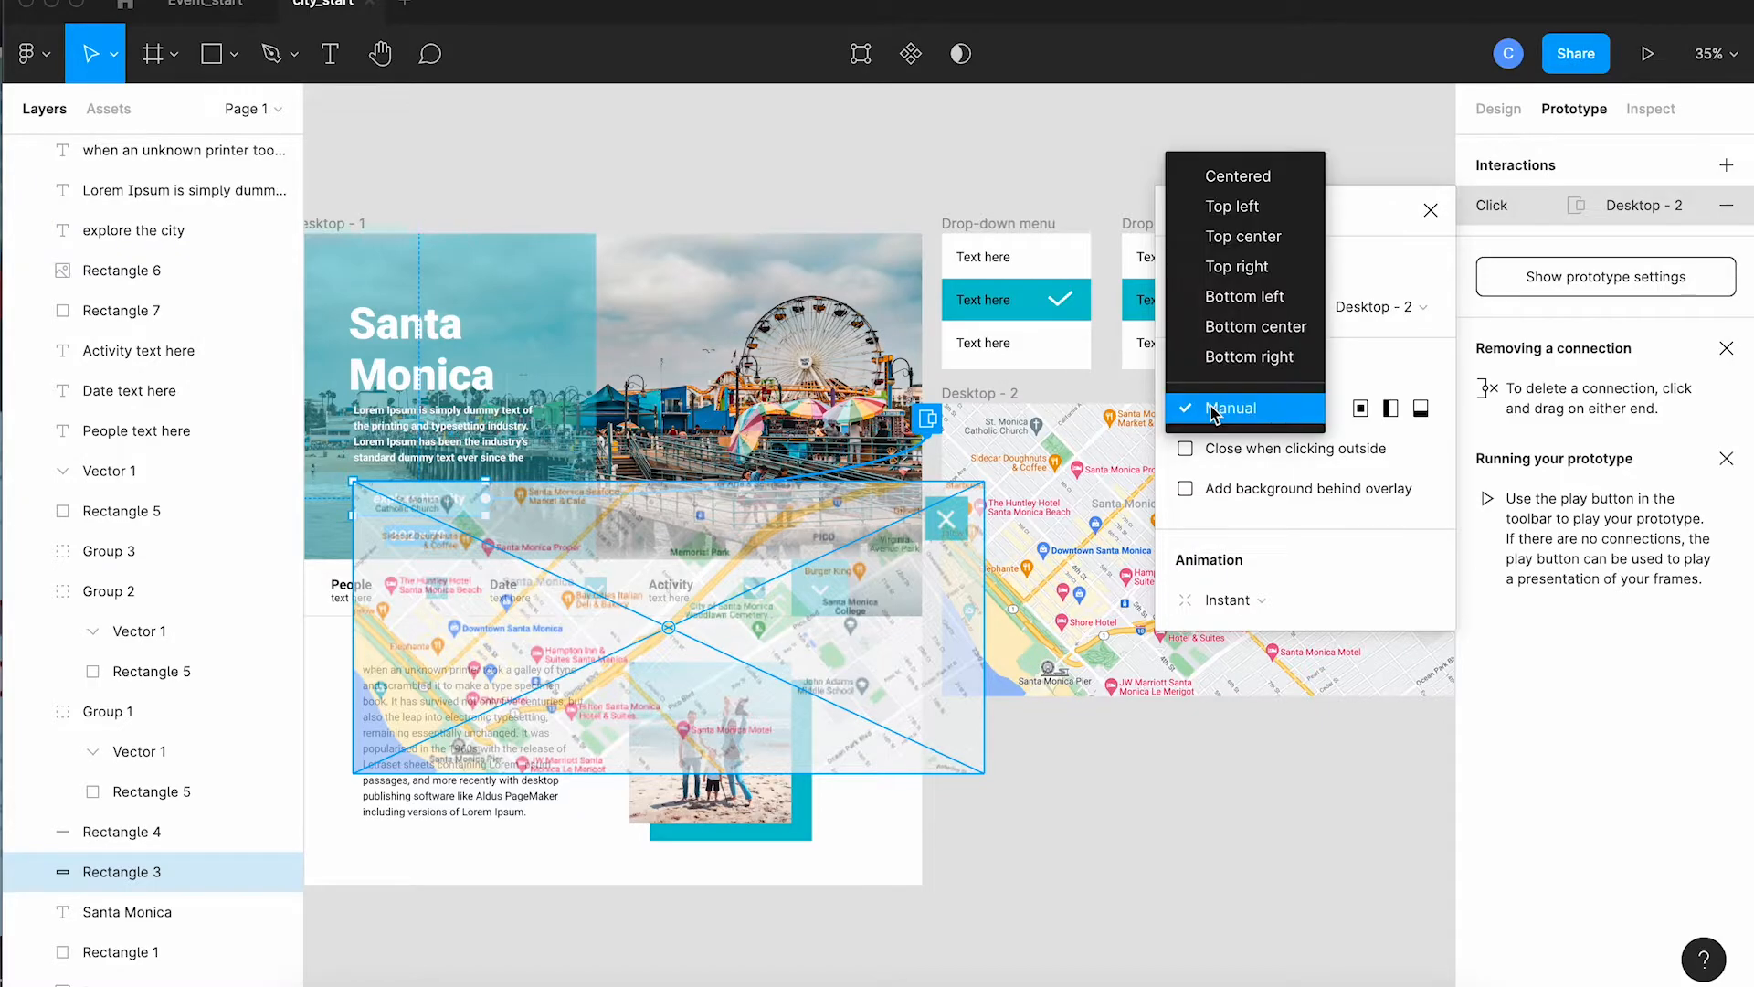
click(1248, 412)
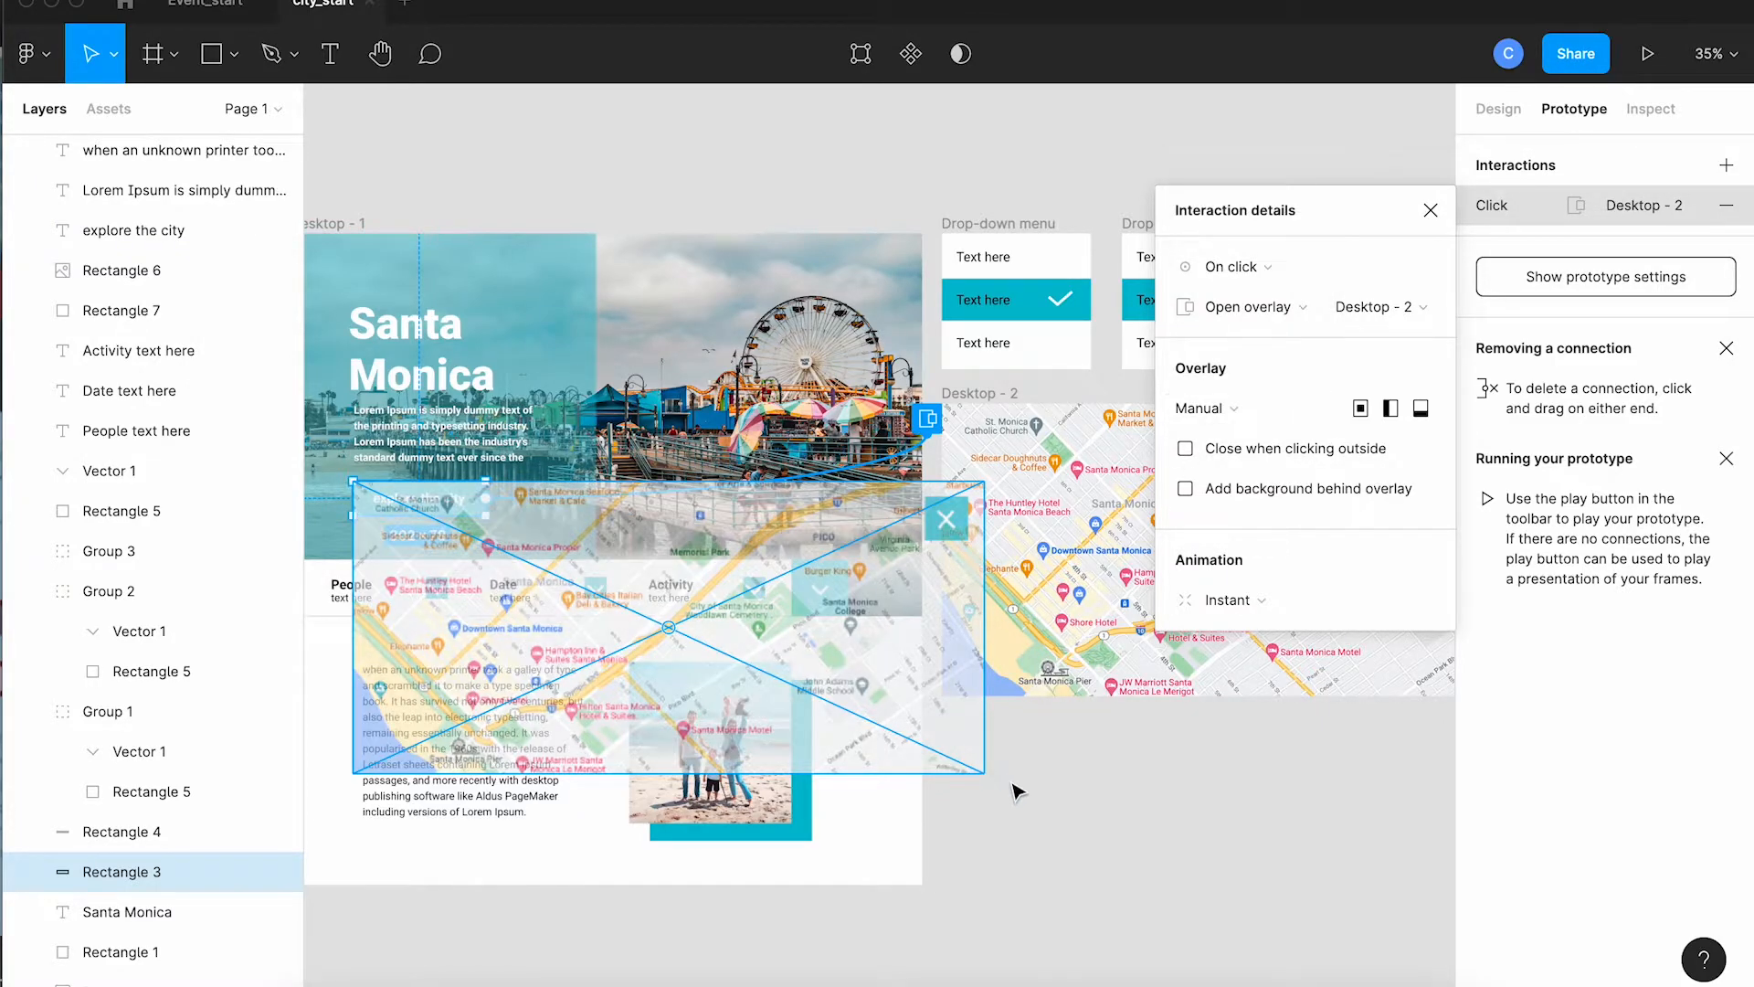
scroll(1015, 790, left, 2)
drag(747, 605, 678, 681)
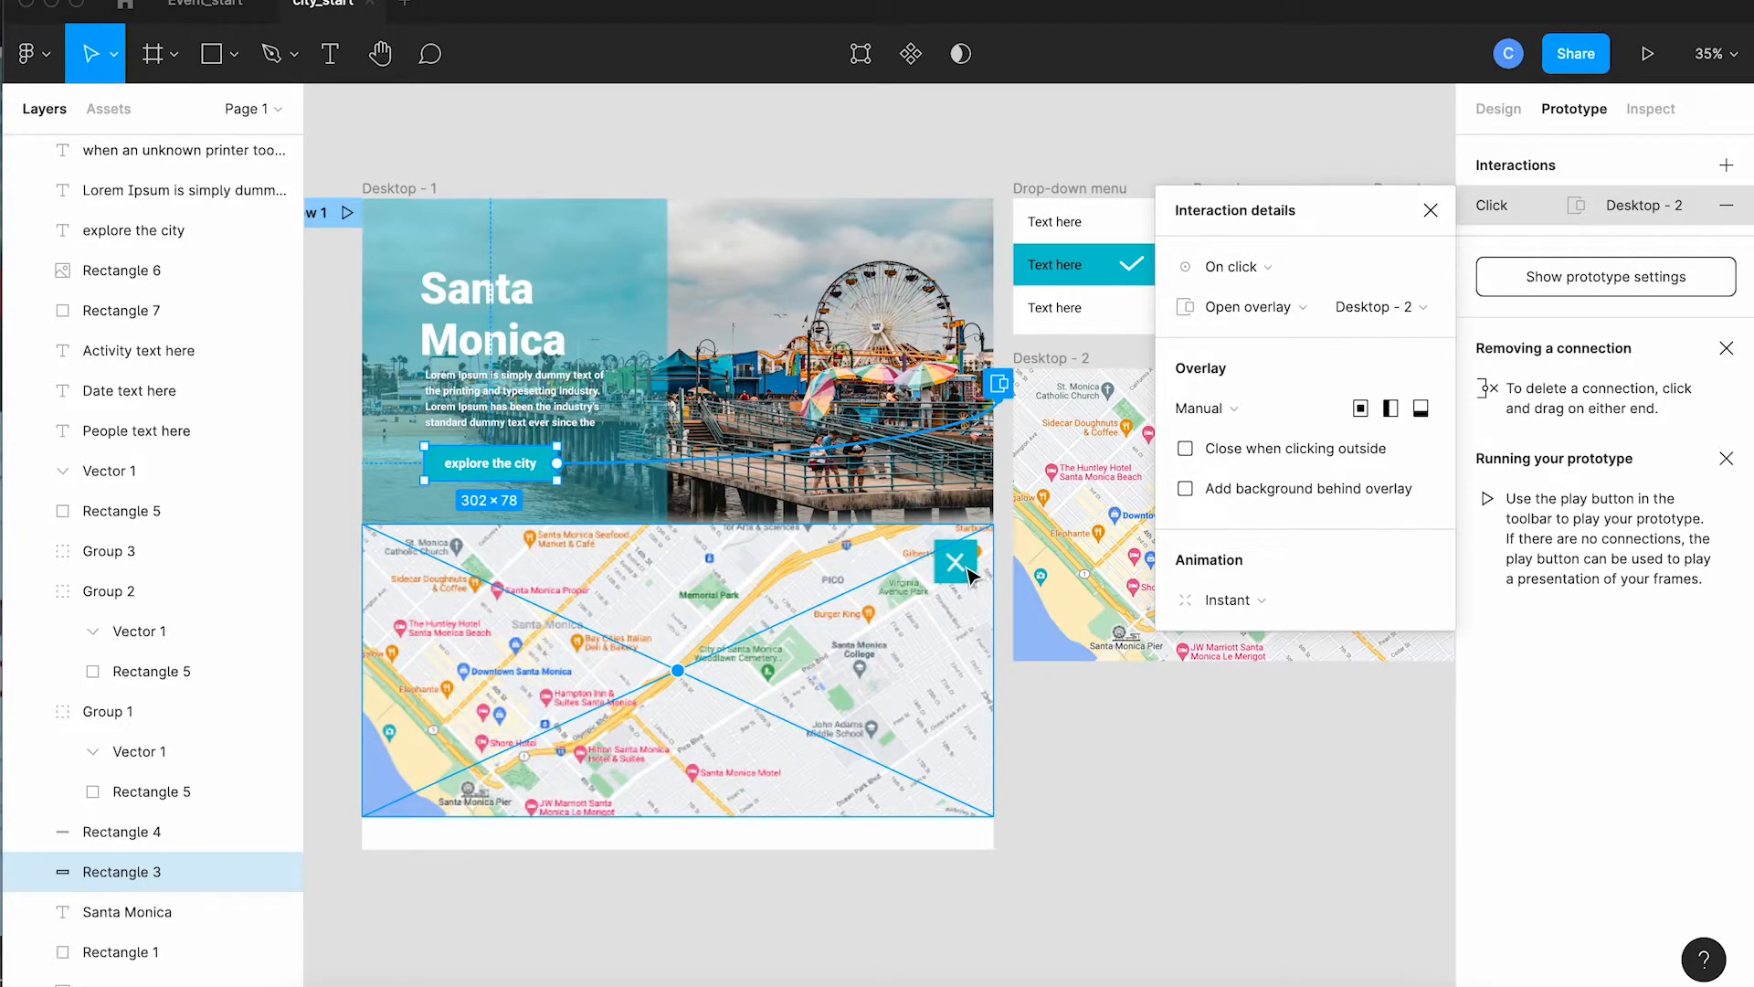
- Connect the X icon on the map frame to Desktop - 1 with an on-click Navigate to interaction and Instant animation
scroll(1214, 523, right, 4)
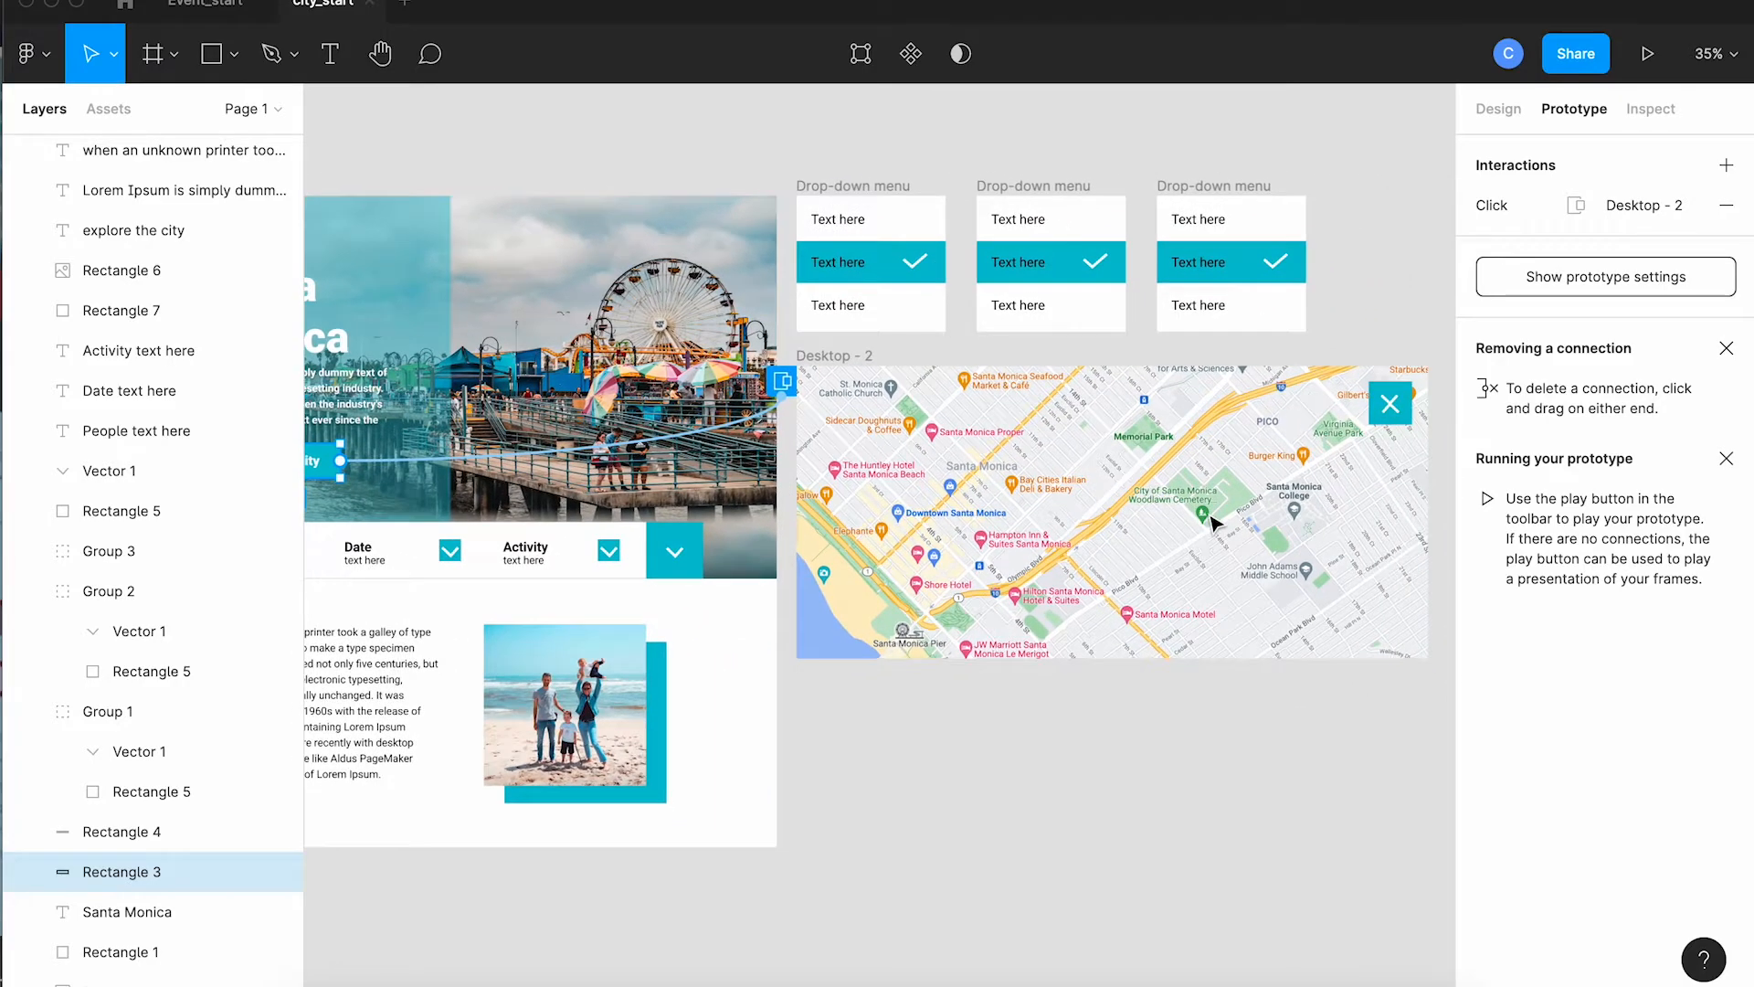
click(1407, 404)
drag(1413, 402, 695, 268)
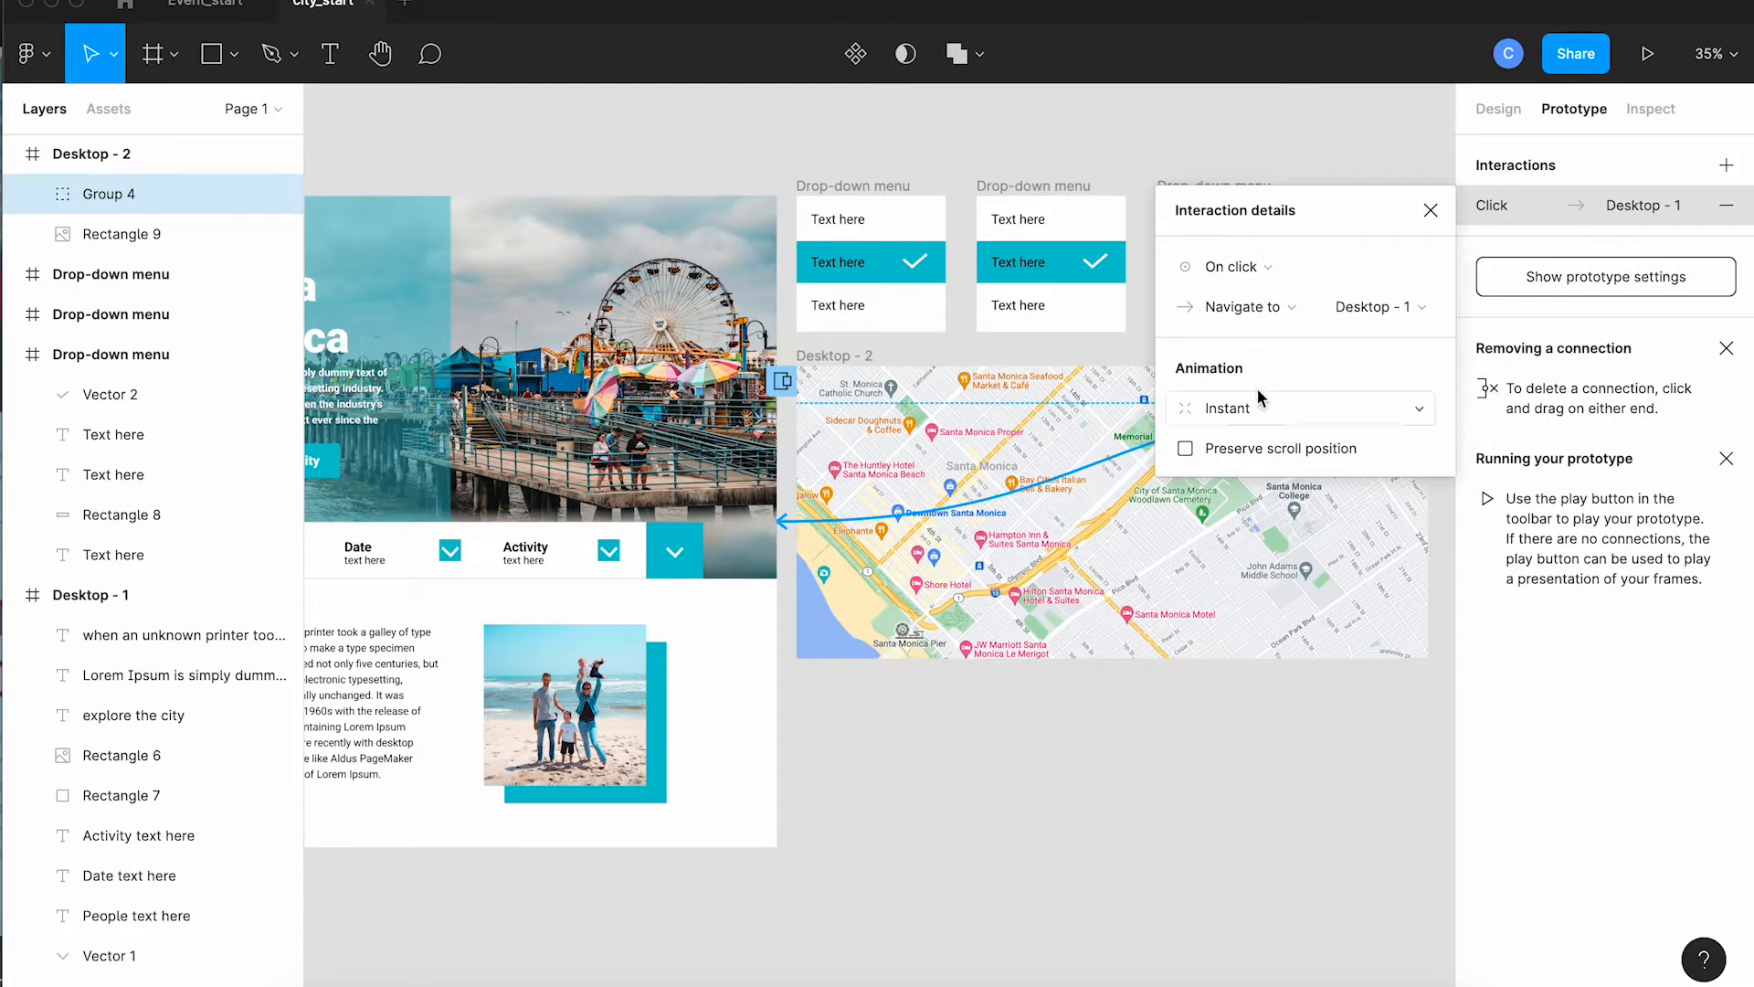
click(1431, 212)
- Run the prototype preview of Flow 1 from Desktop - 1 and scale it to Fit to screen
scroll(1226, 666, left, 3)
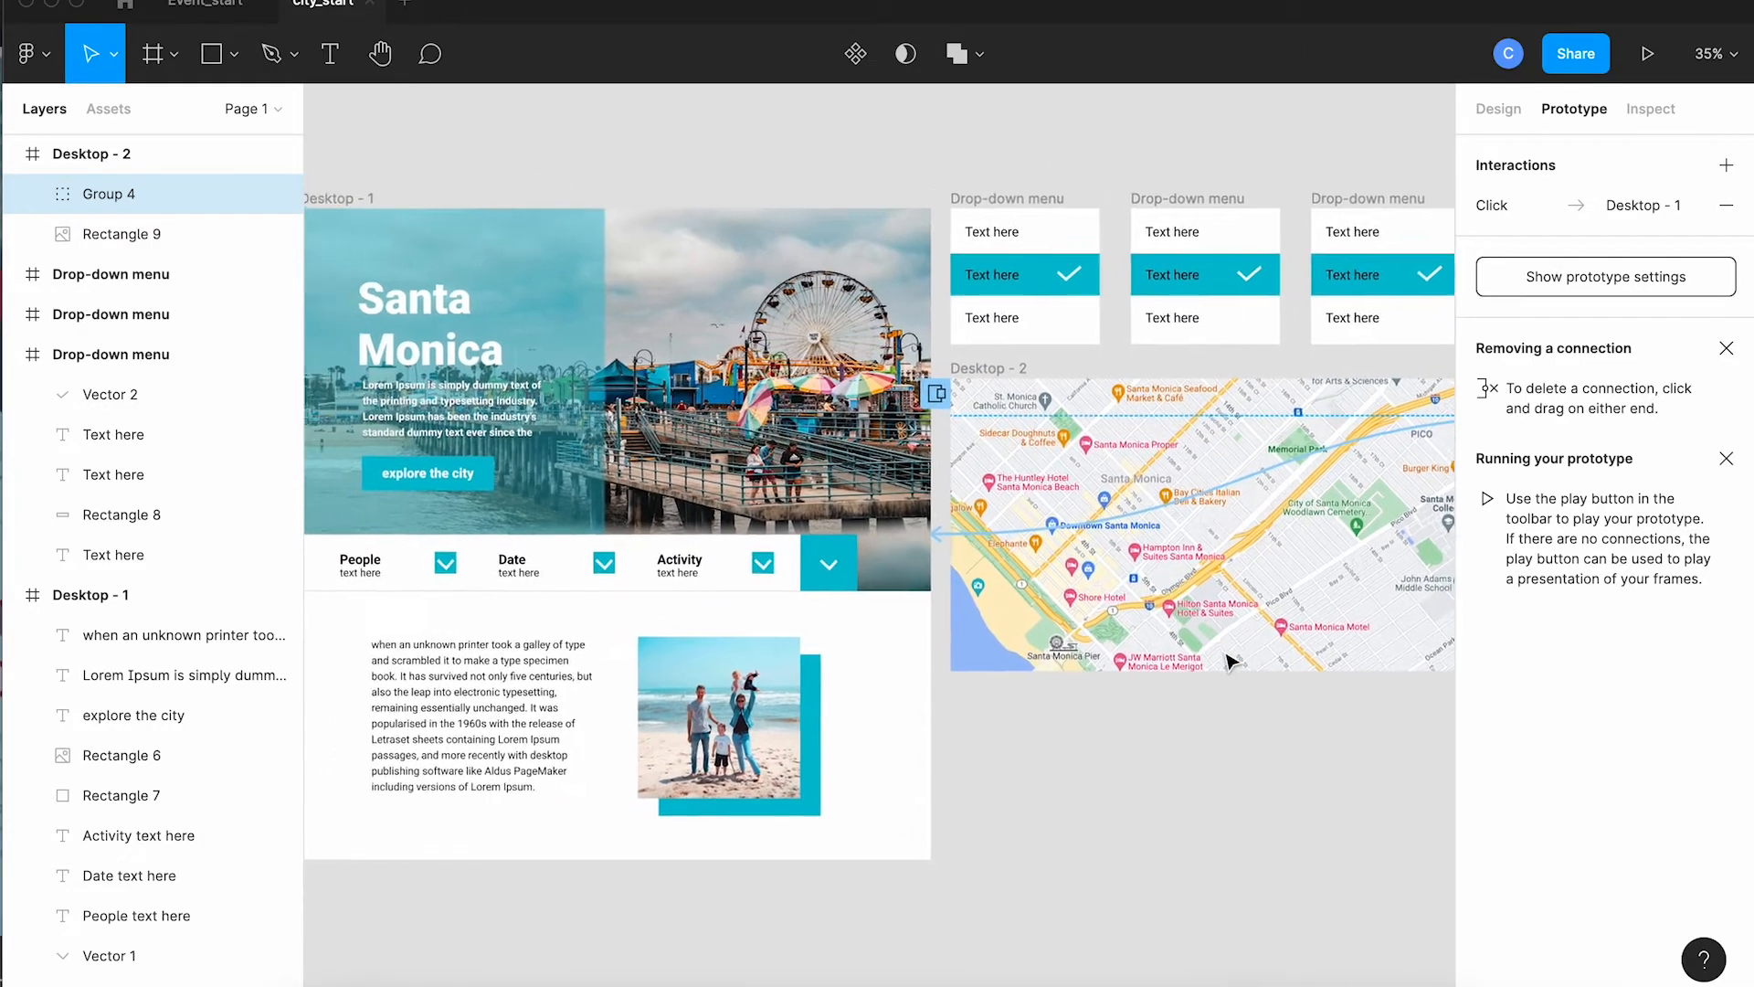
scroll(1229, 660, left, 6)
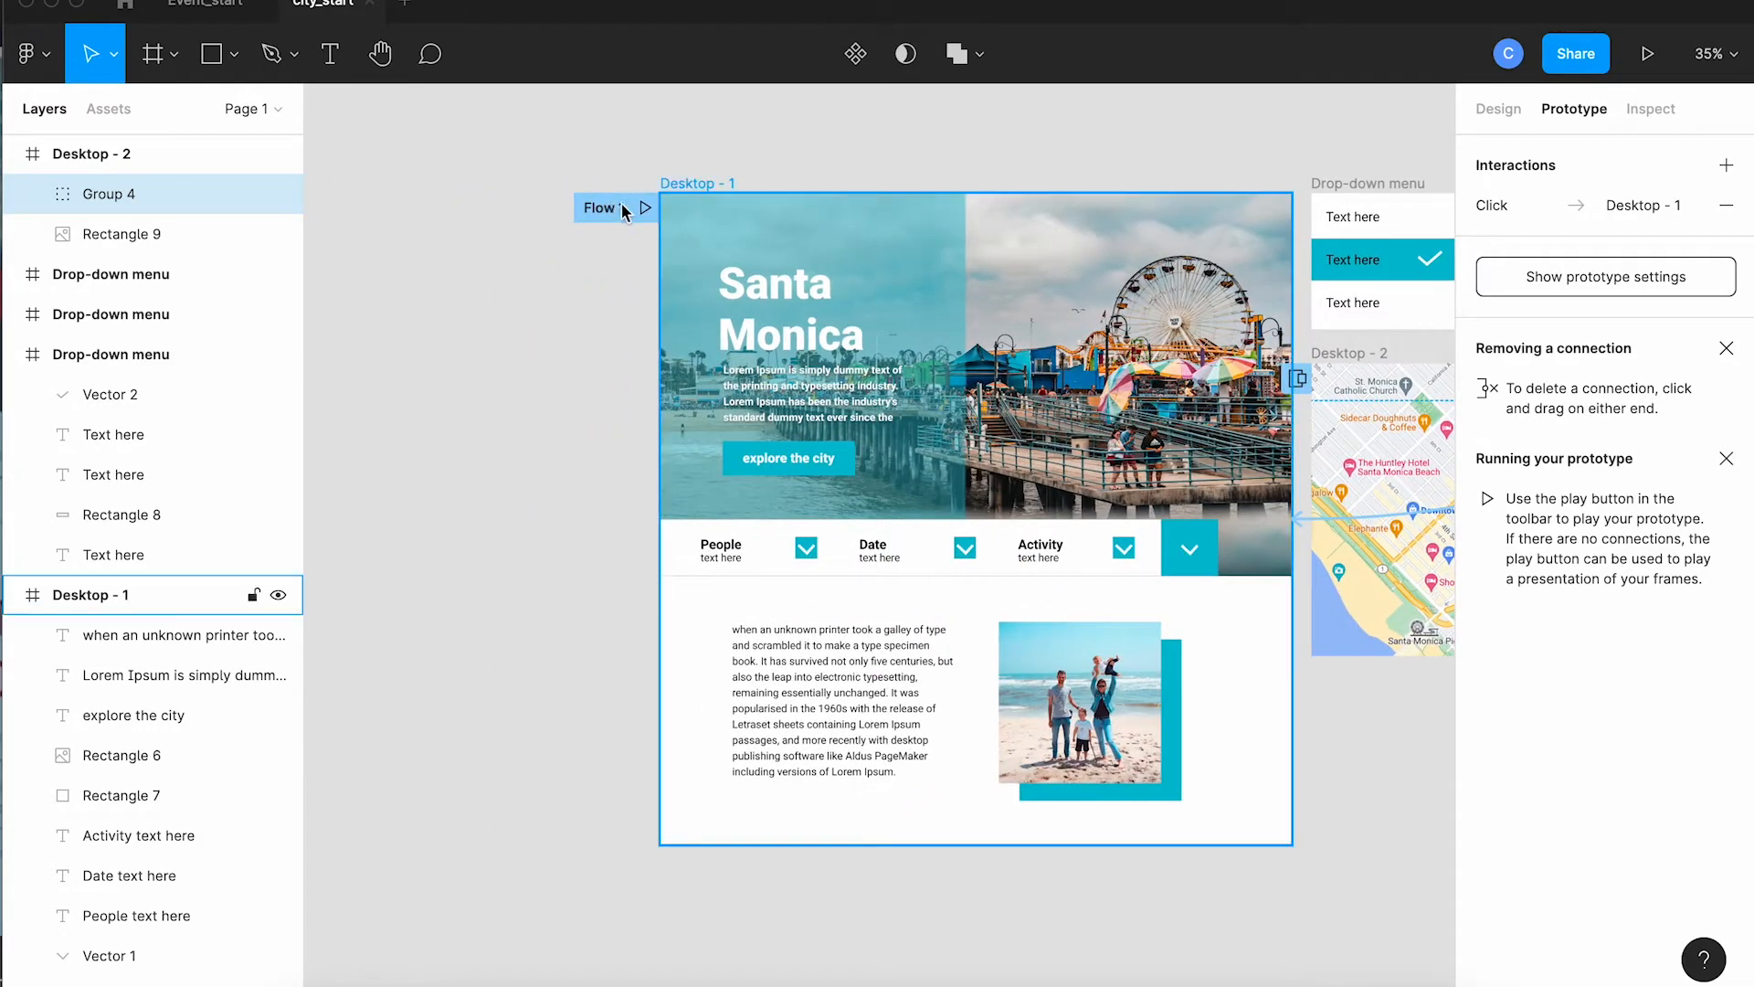
click(639, 212)
click(646, 210)
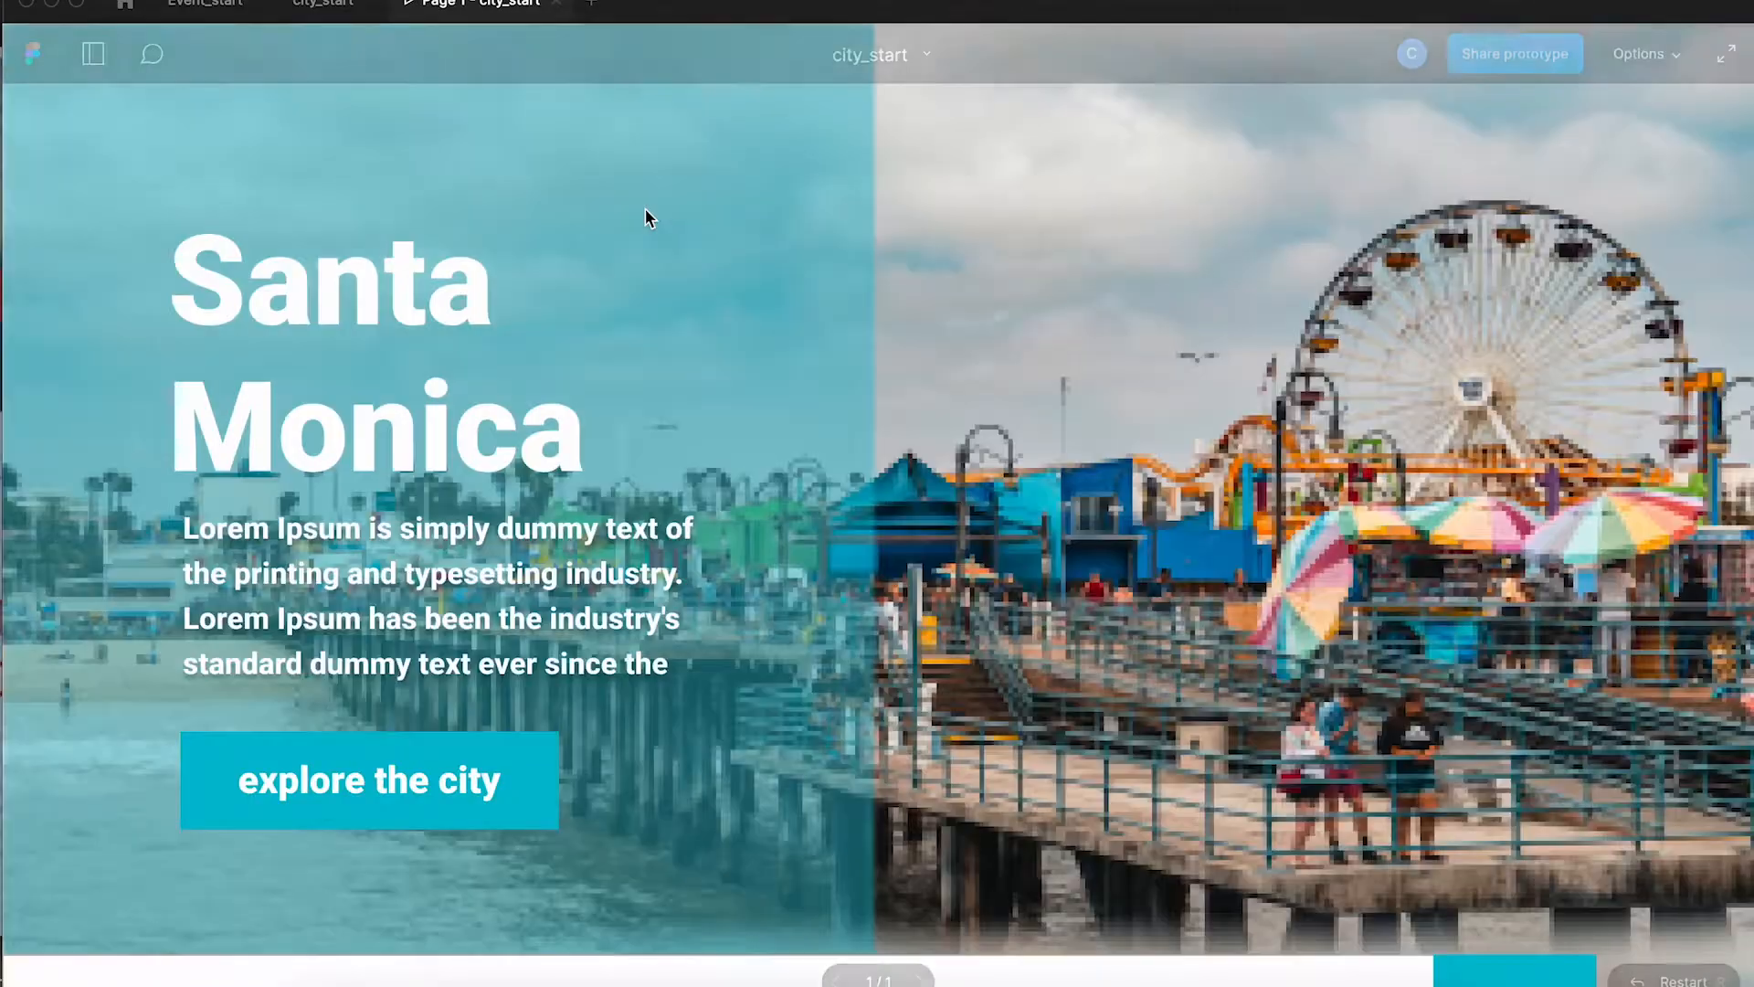
click(1667, 57)
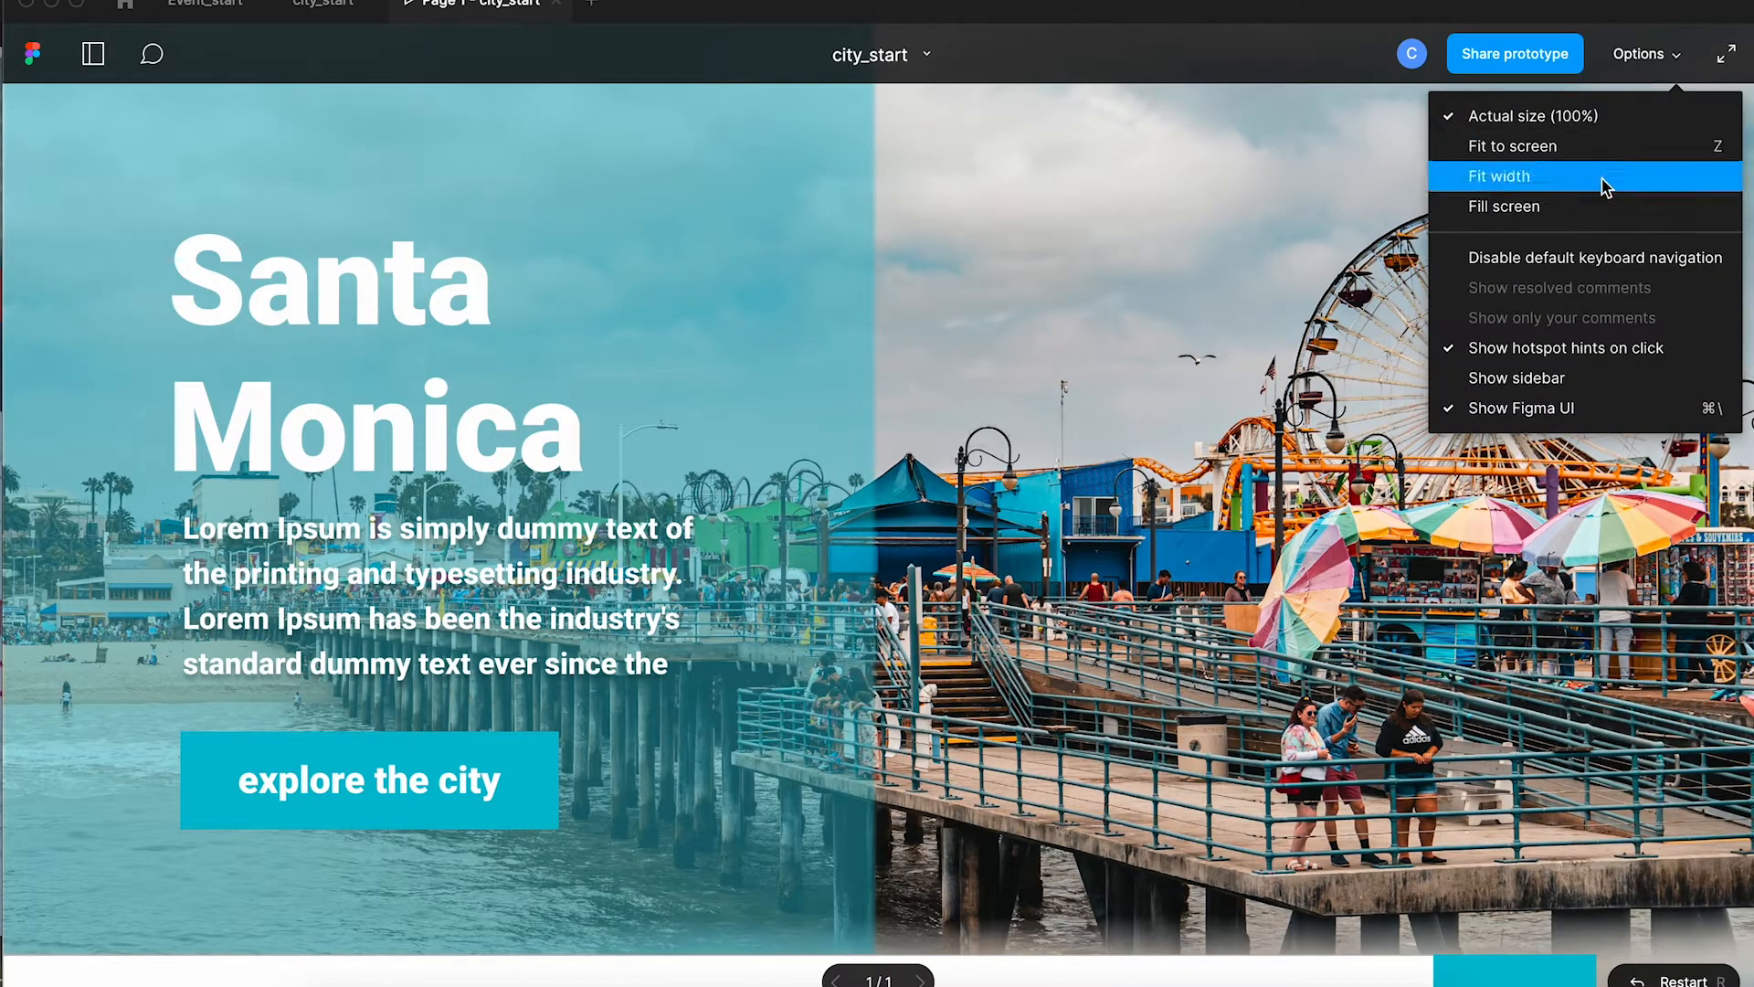
click(1599, 147)
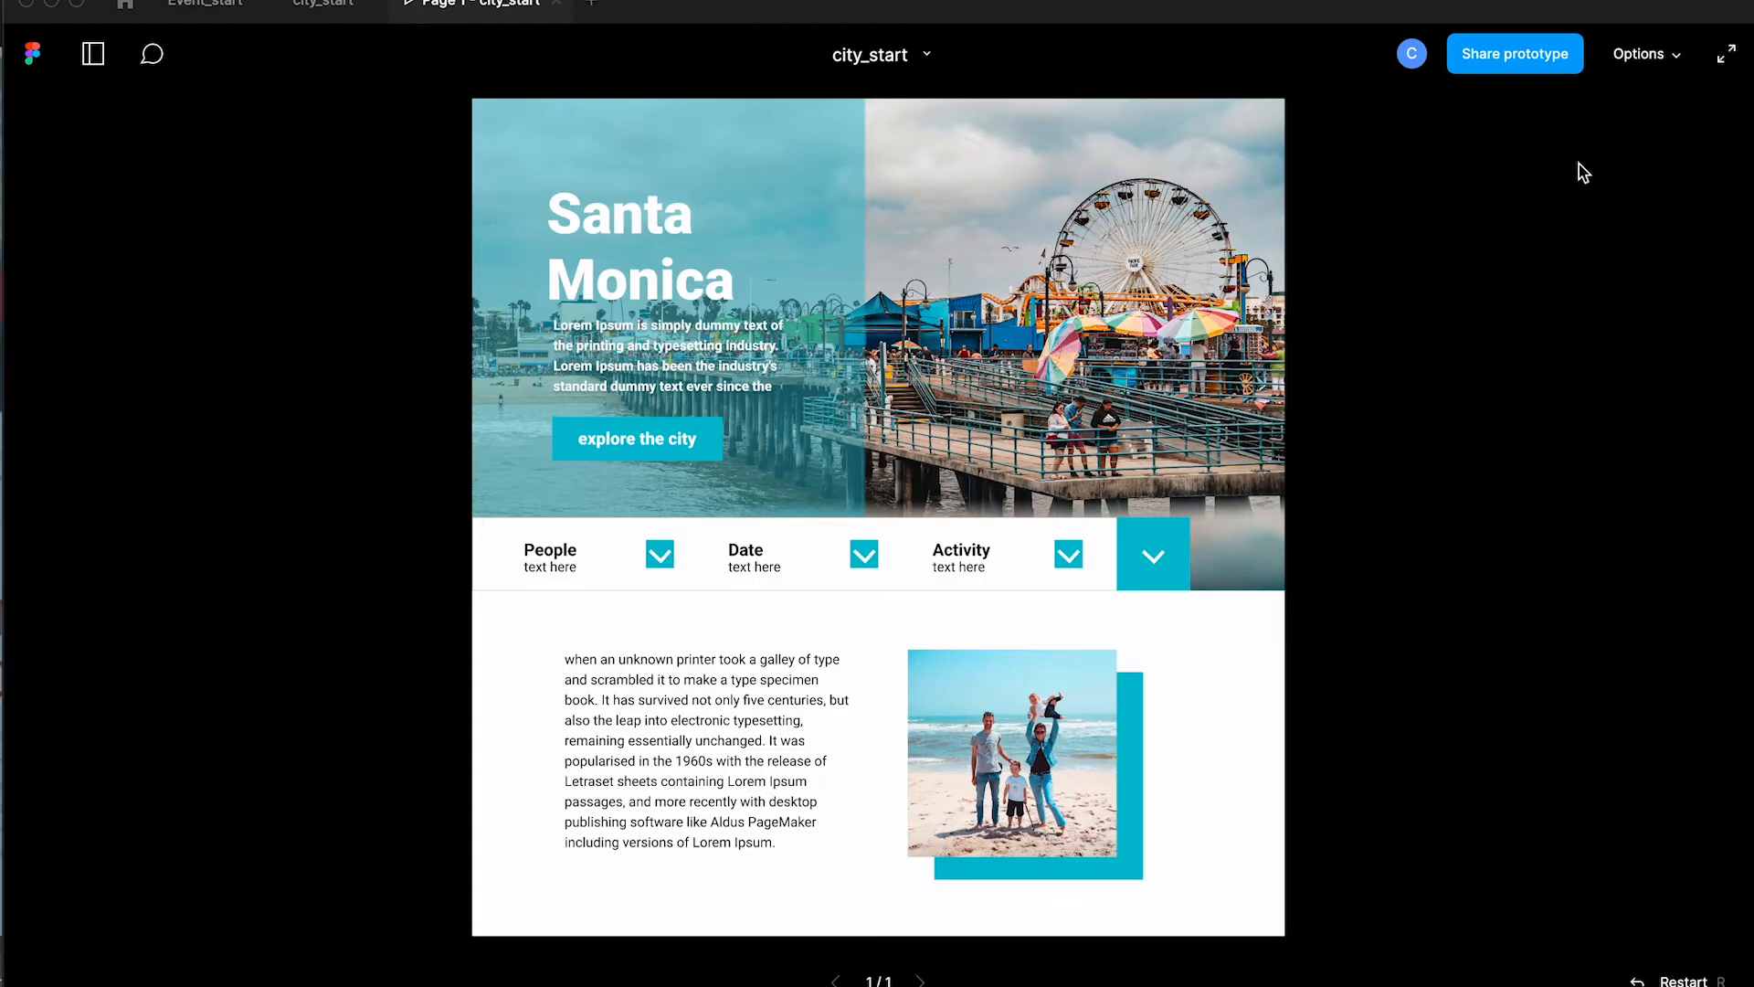
- Test opening the map with "explore the city" and dismissing it with its X icon, and close the preview
click(652, 446)
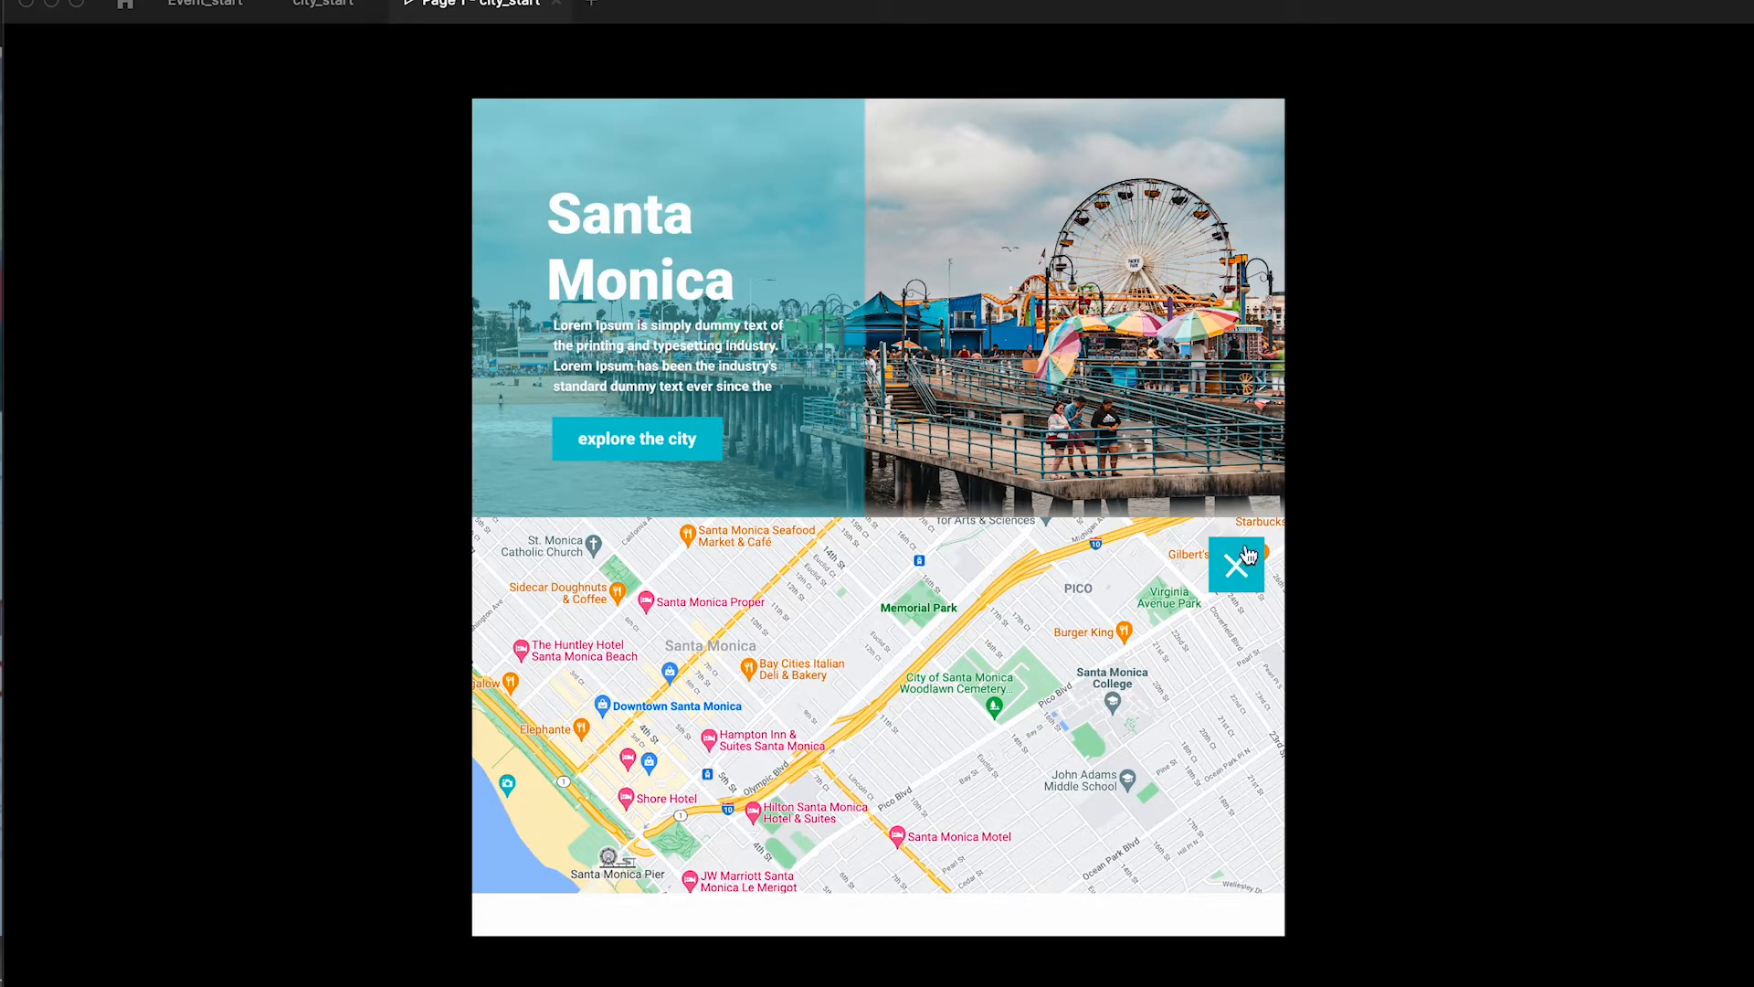
click(1240, 574)
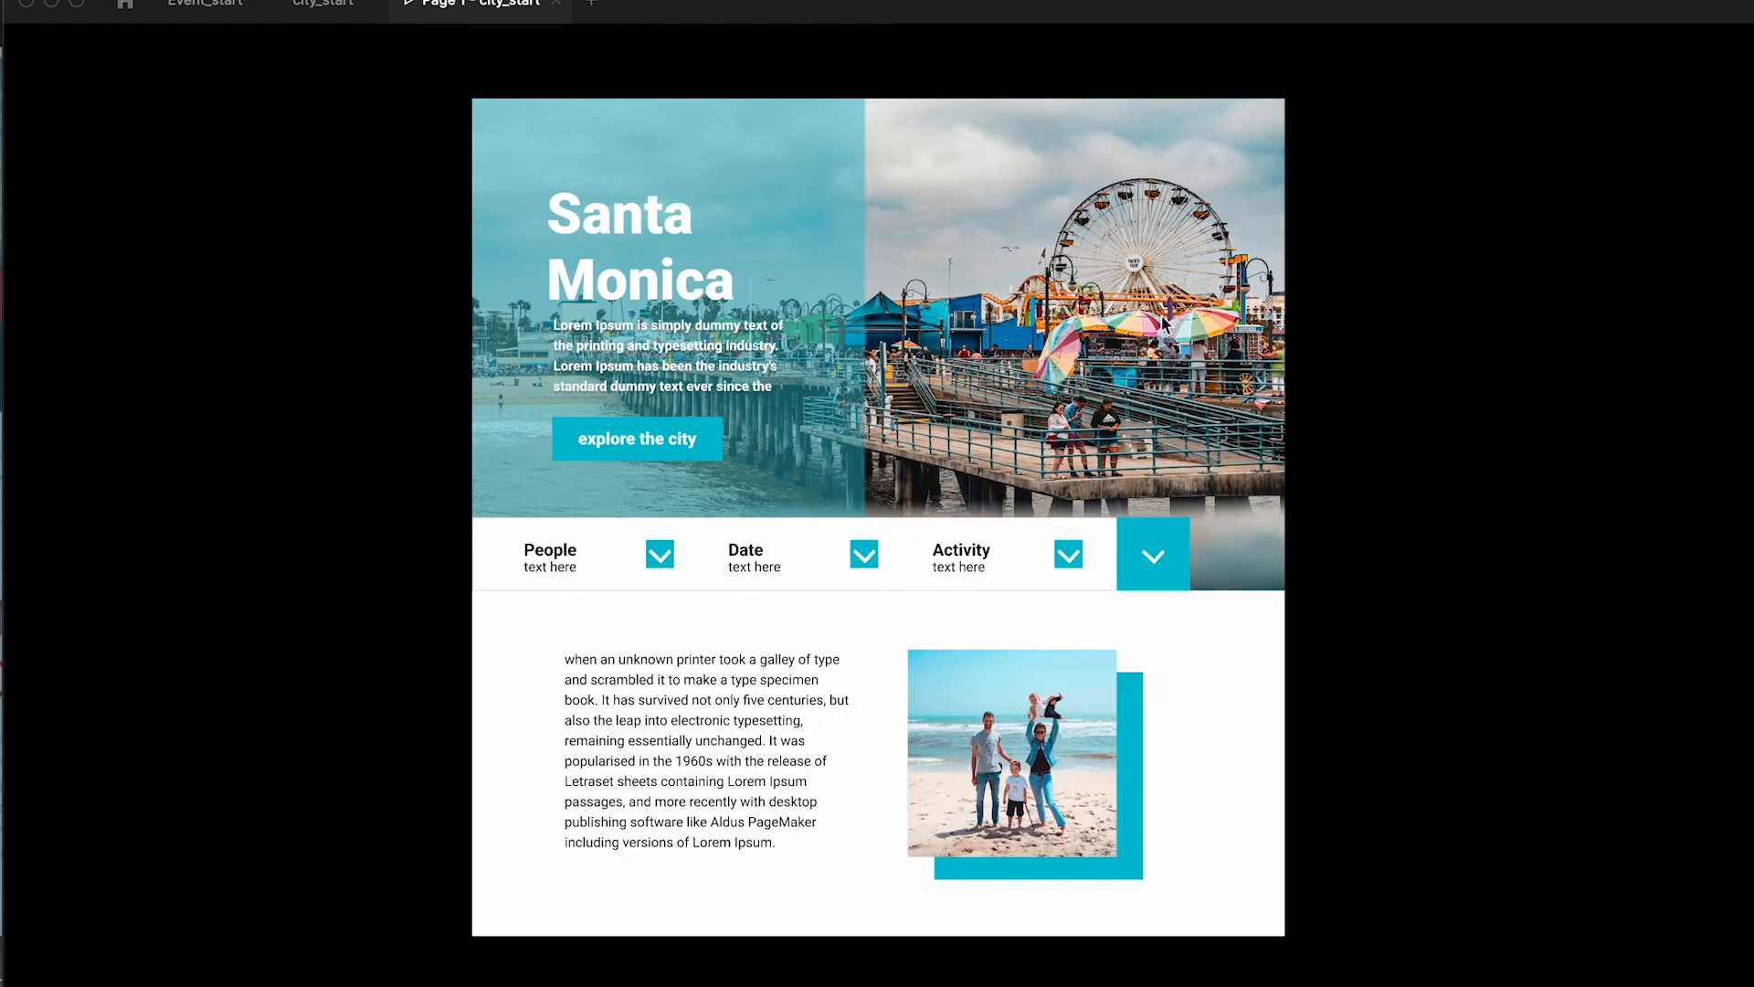
key(super+w)
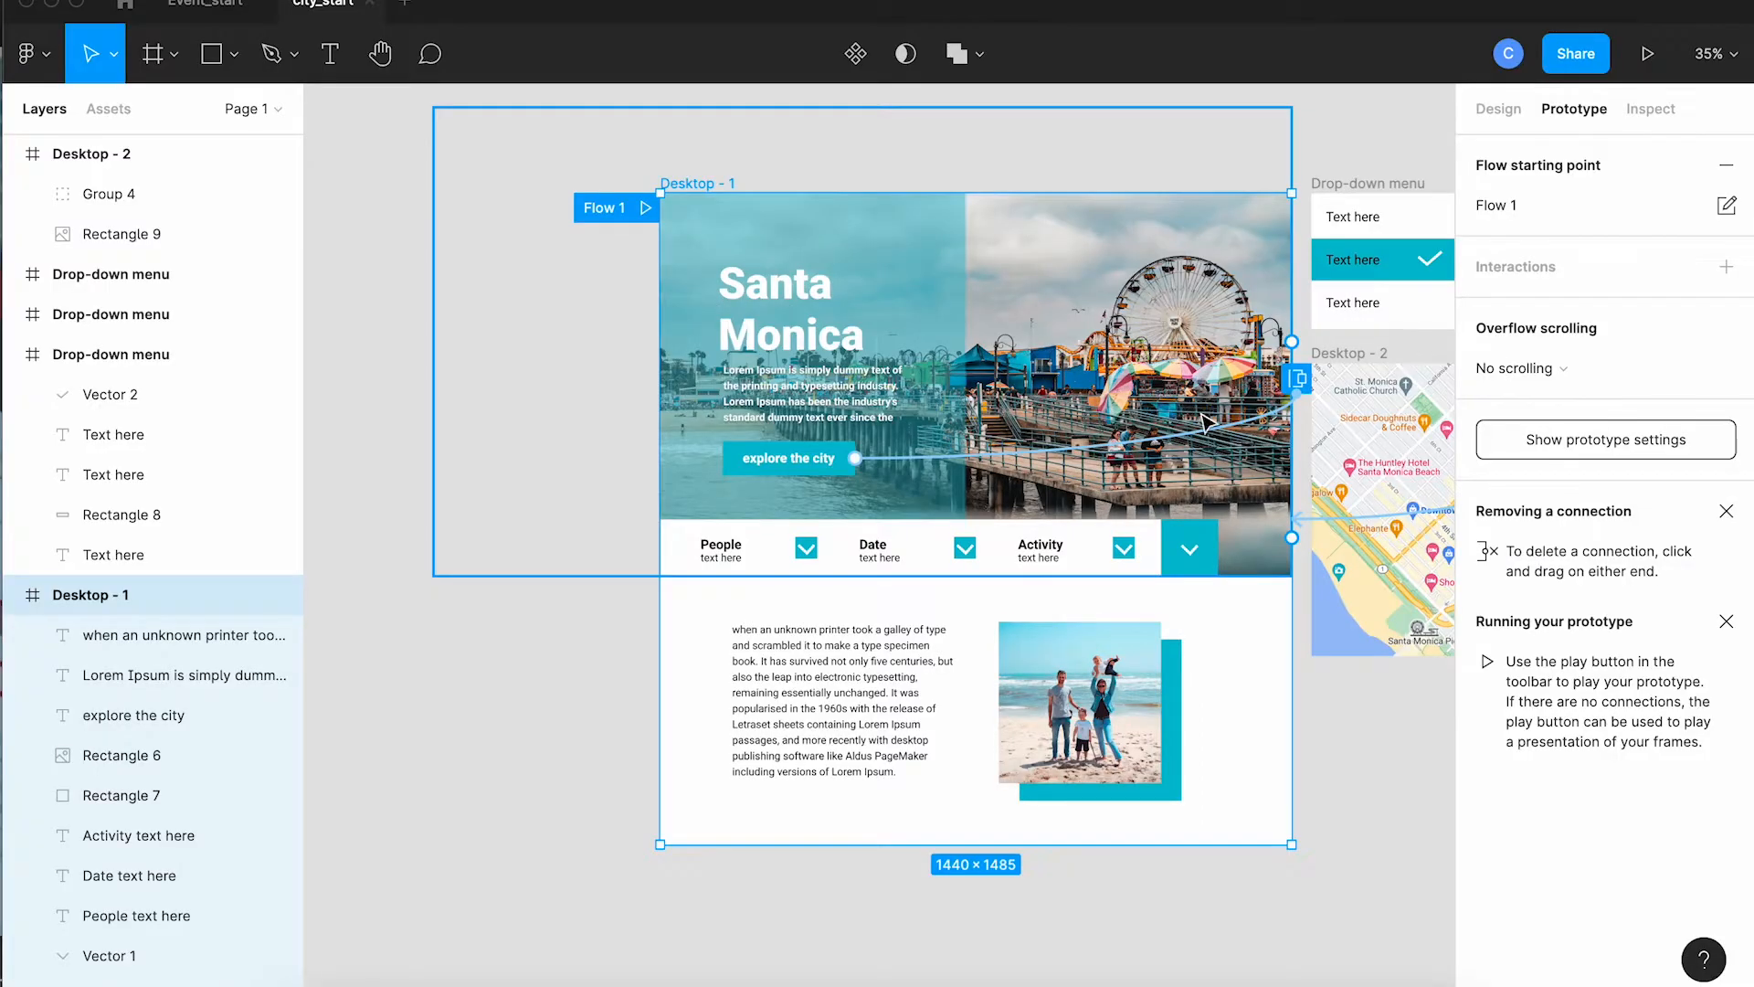
- Make the People arrow open the first drop-down menu as a Manual overlay on click, positioned just below the People field
scroll(1206, 422, right, 2)
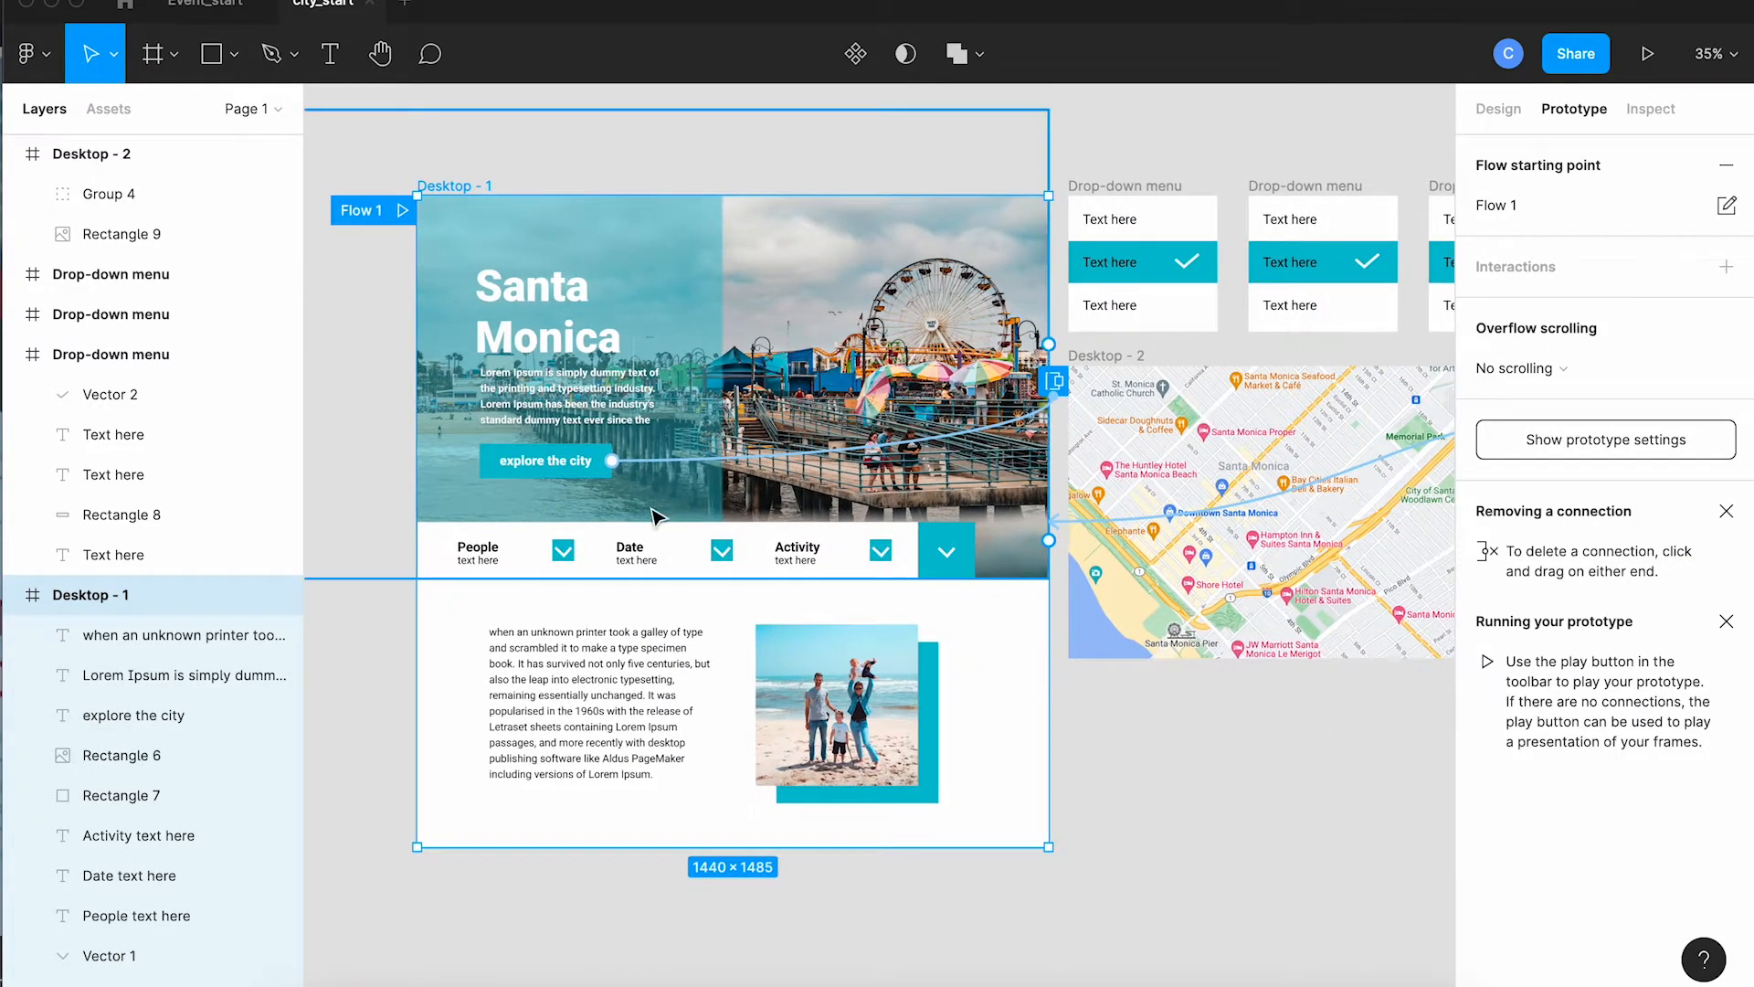
click(560, 559)
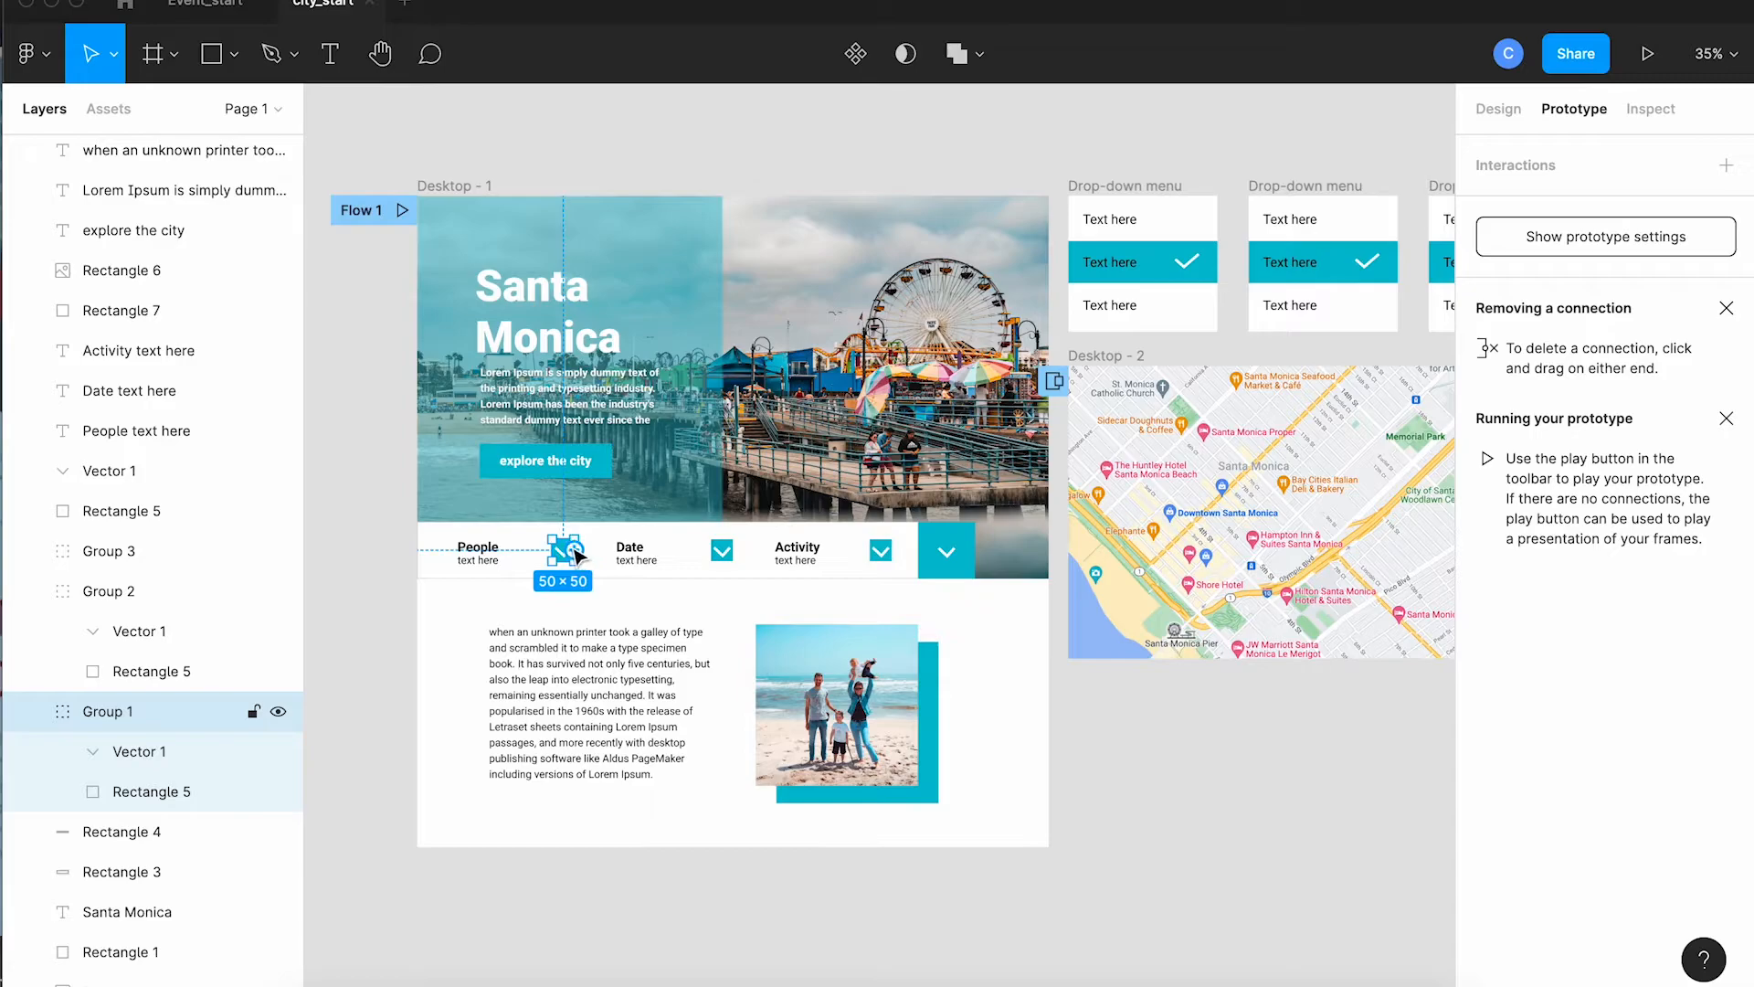
drag(574, 551, 1108, 239)
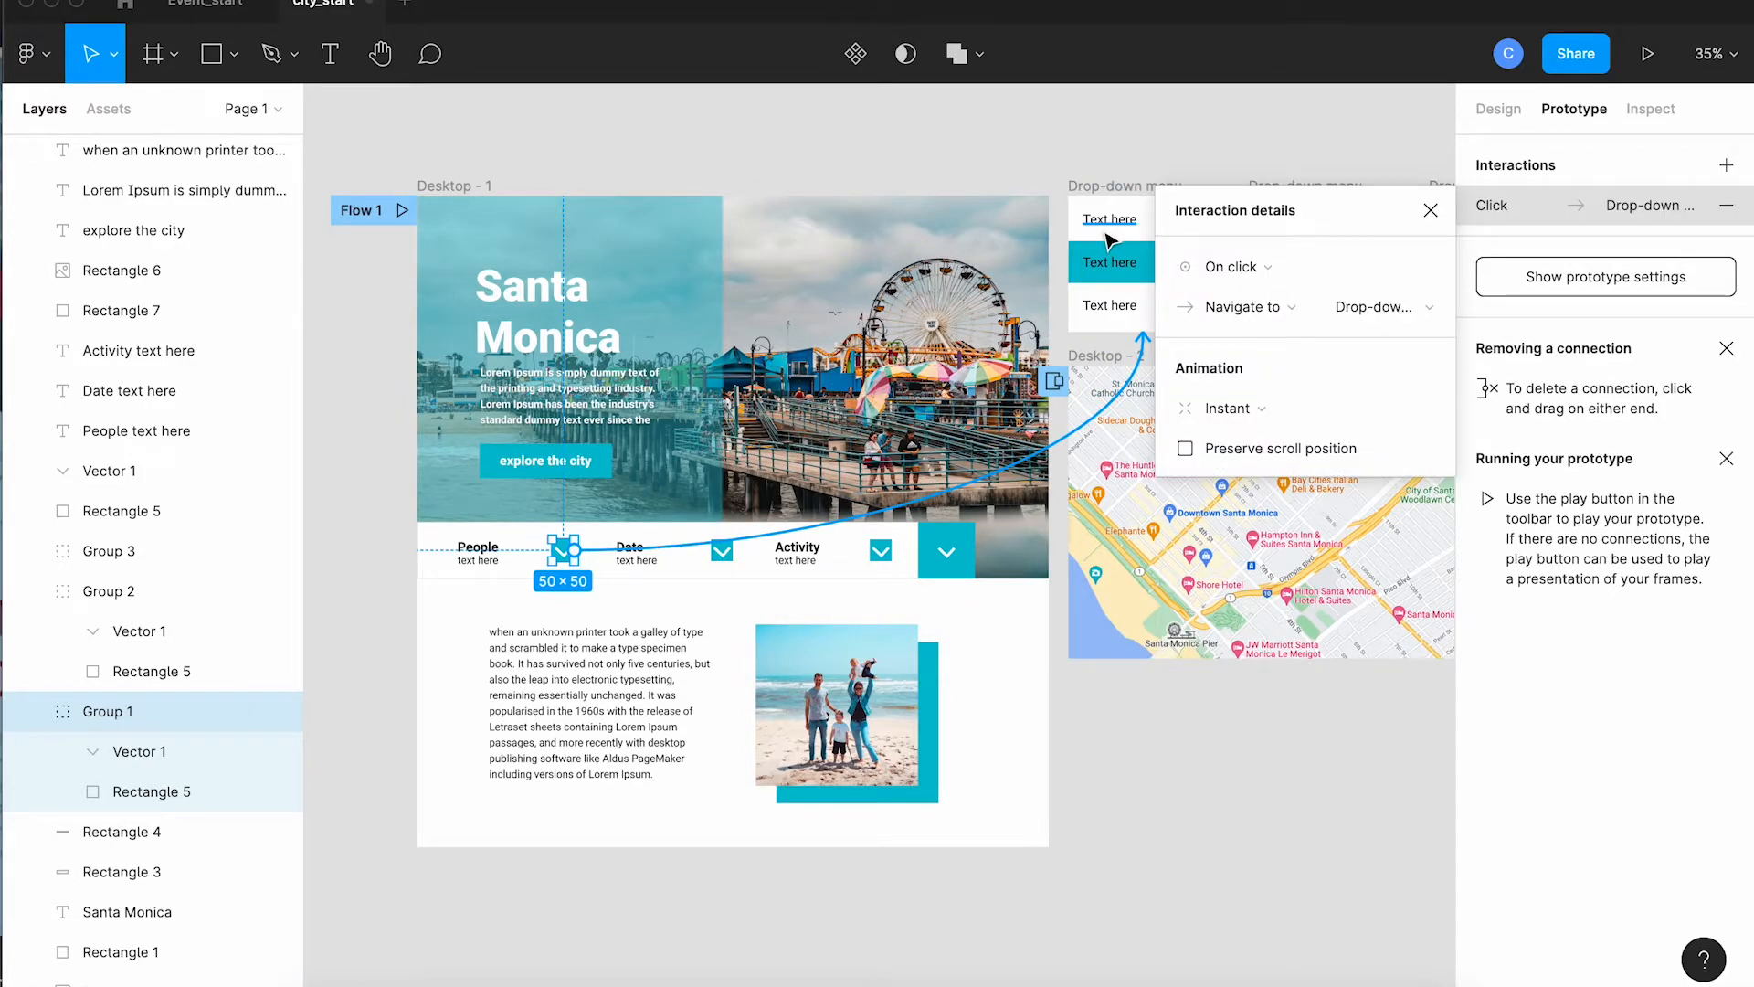
click(1225, 309)
click(1239, 387)
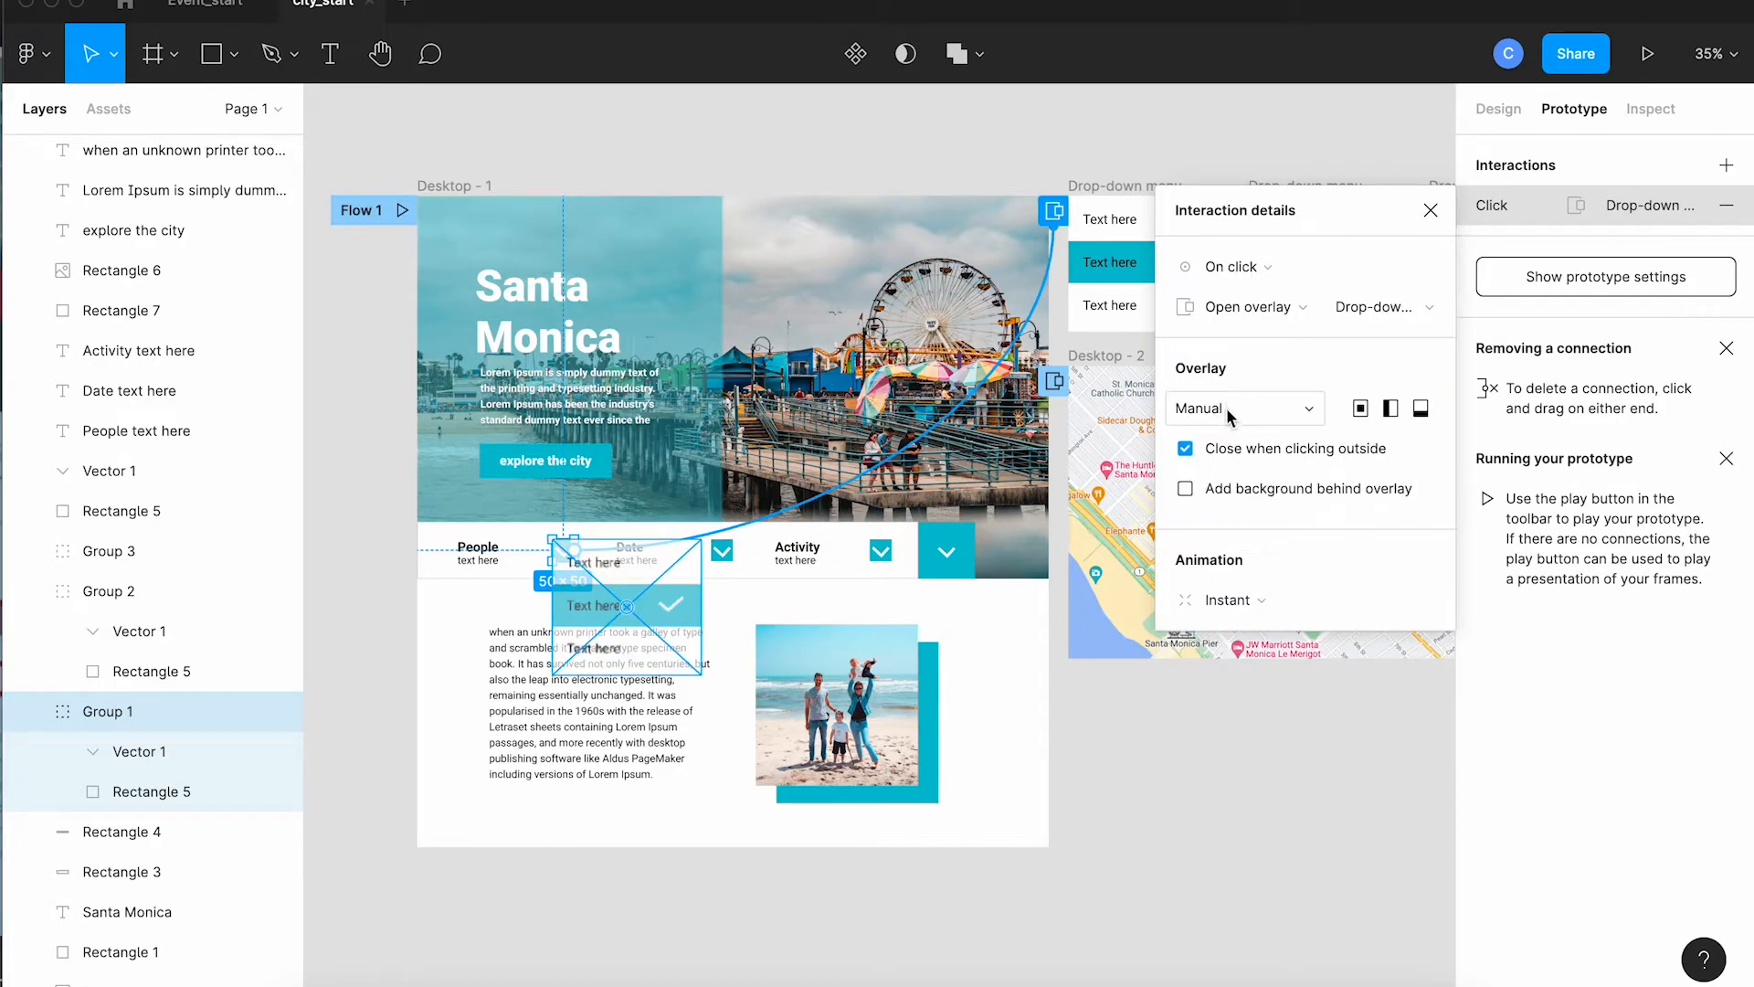
drag(631, 612, 509, 649)
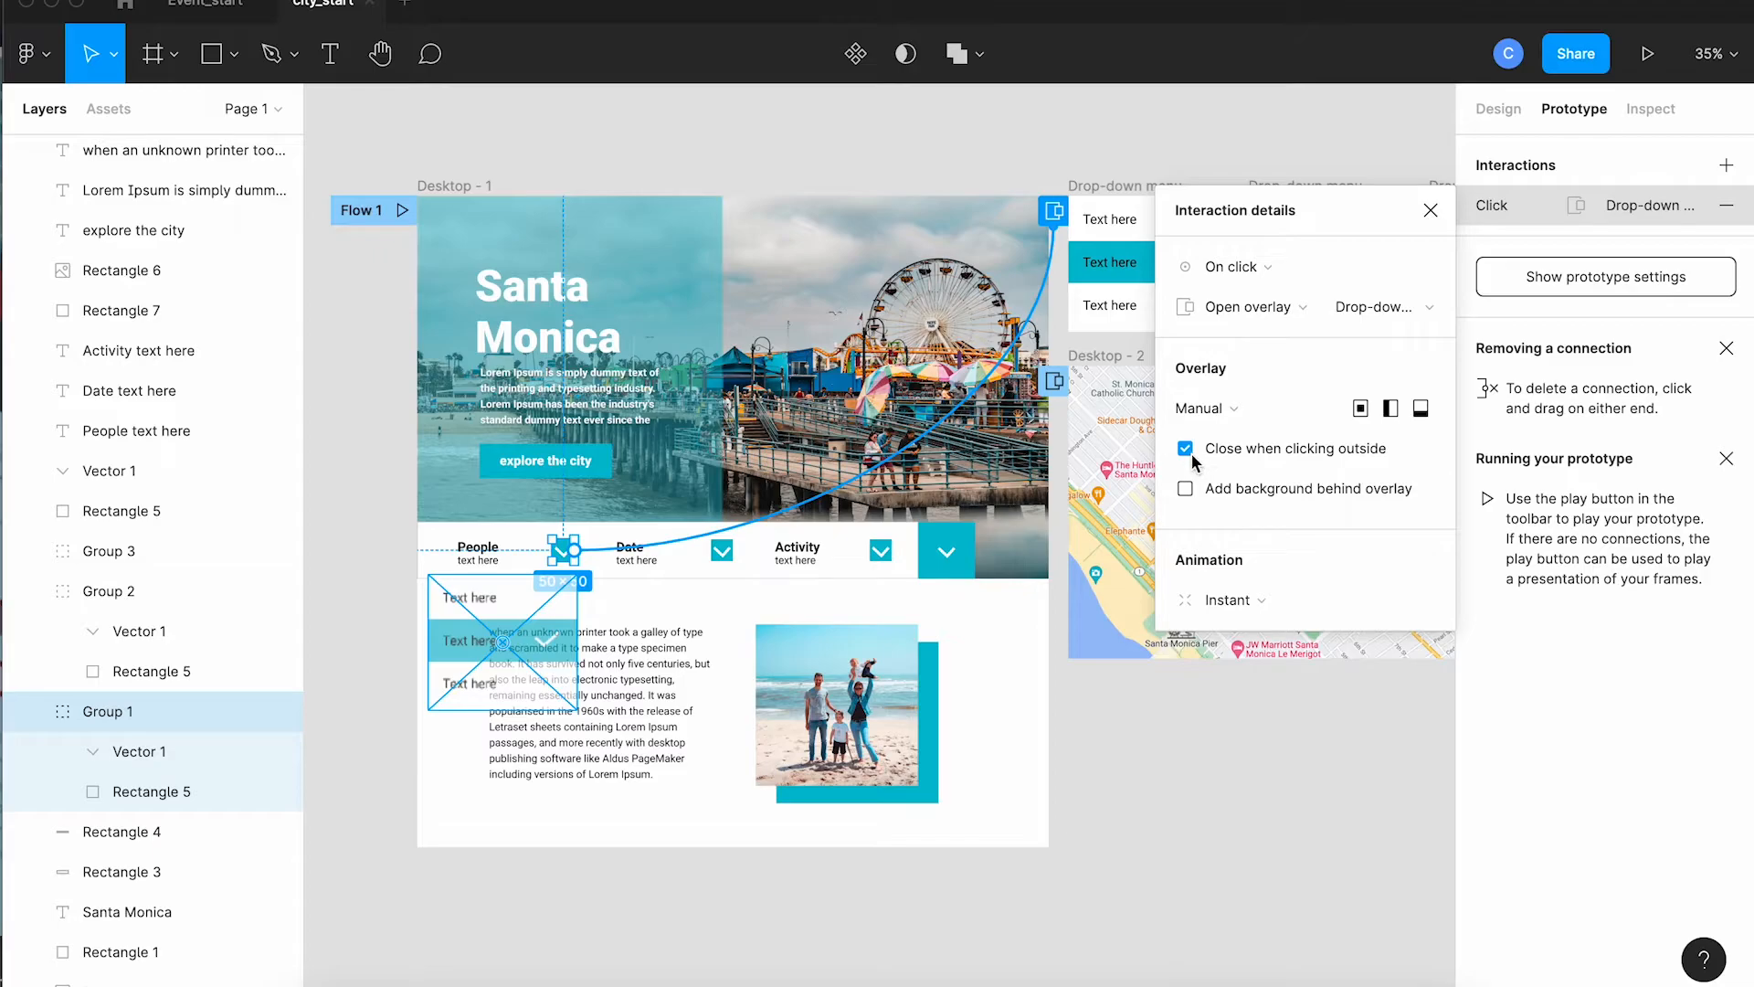
click(1431, 211)
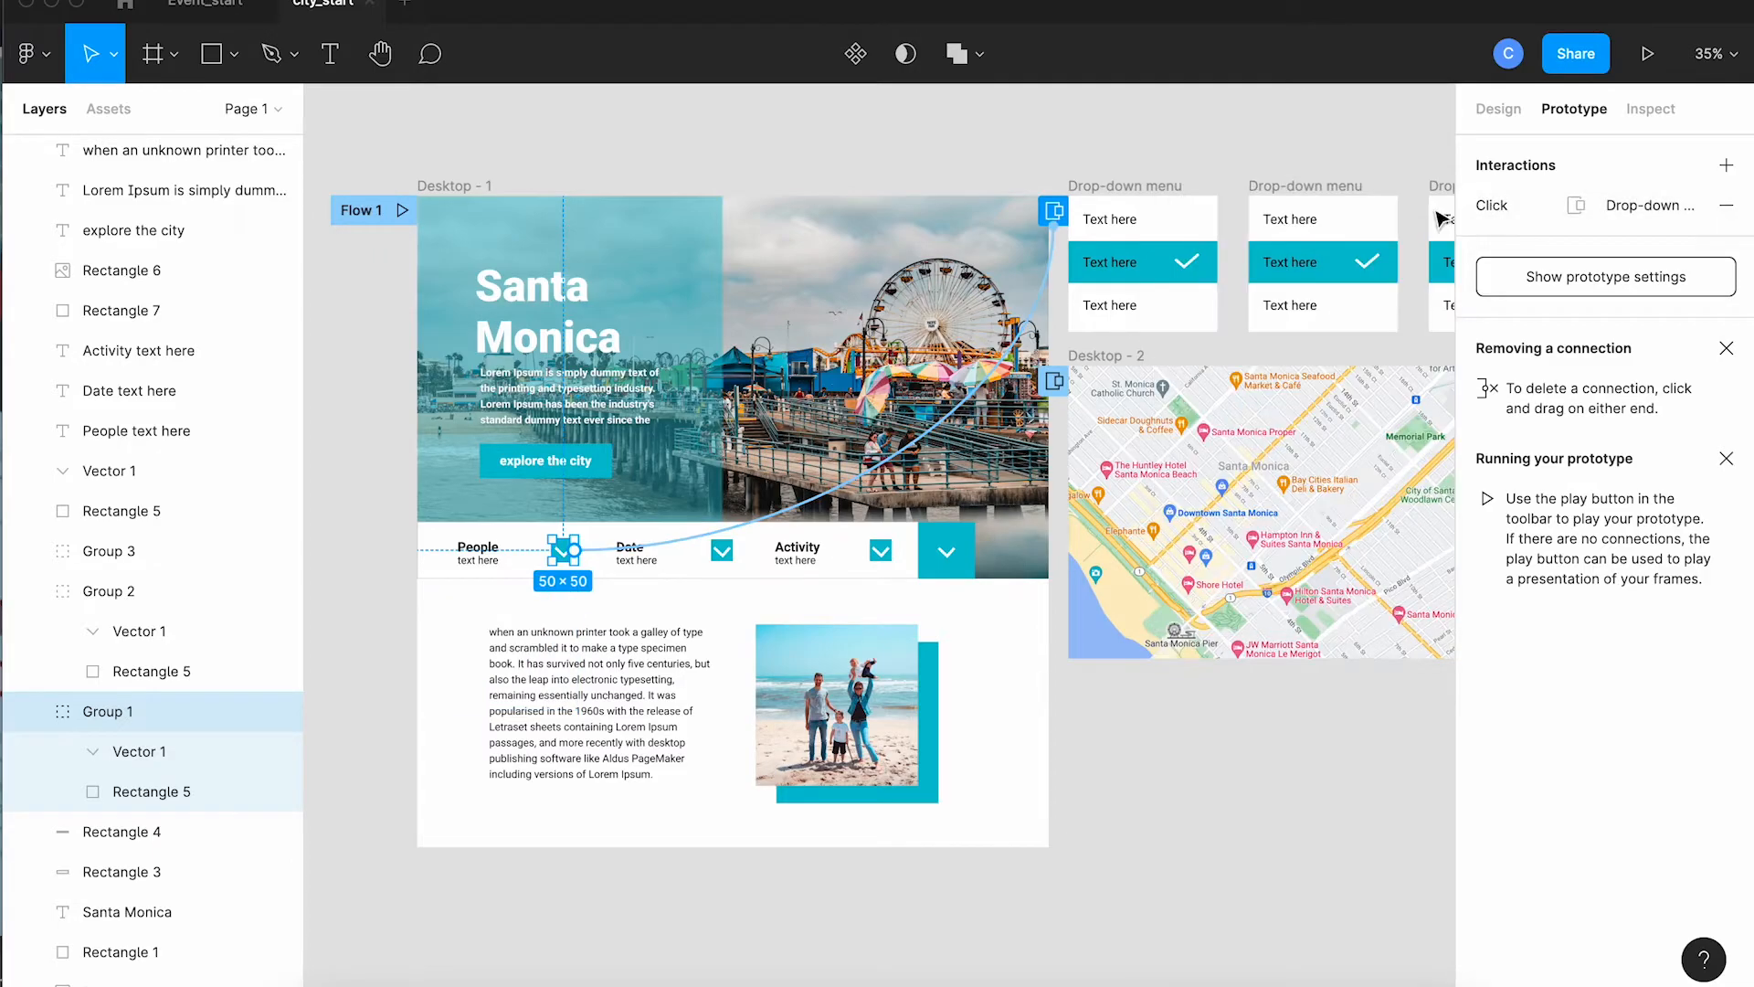
- Make the Date arrow open the second drop-down menu as a Manual overlay on click, positioned just below the Date field
click(728, 558)
drag(734, 552, 1265, 280)
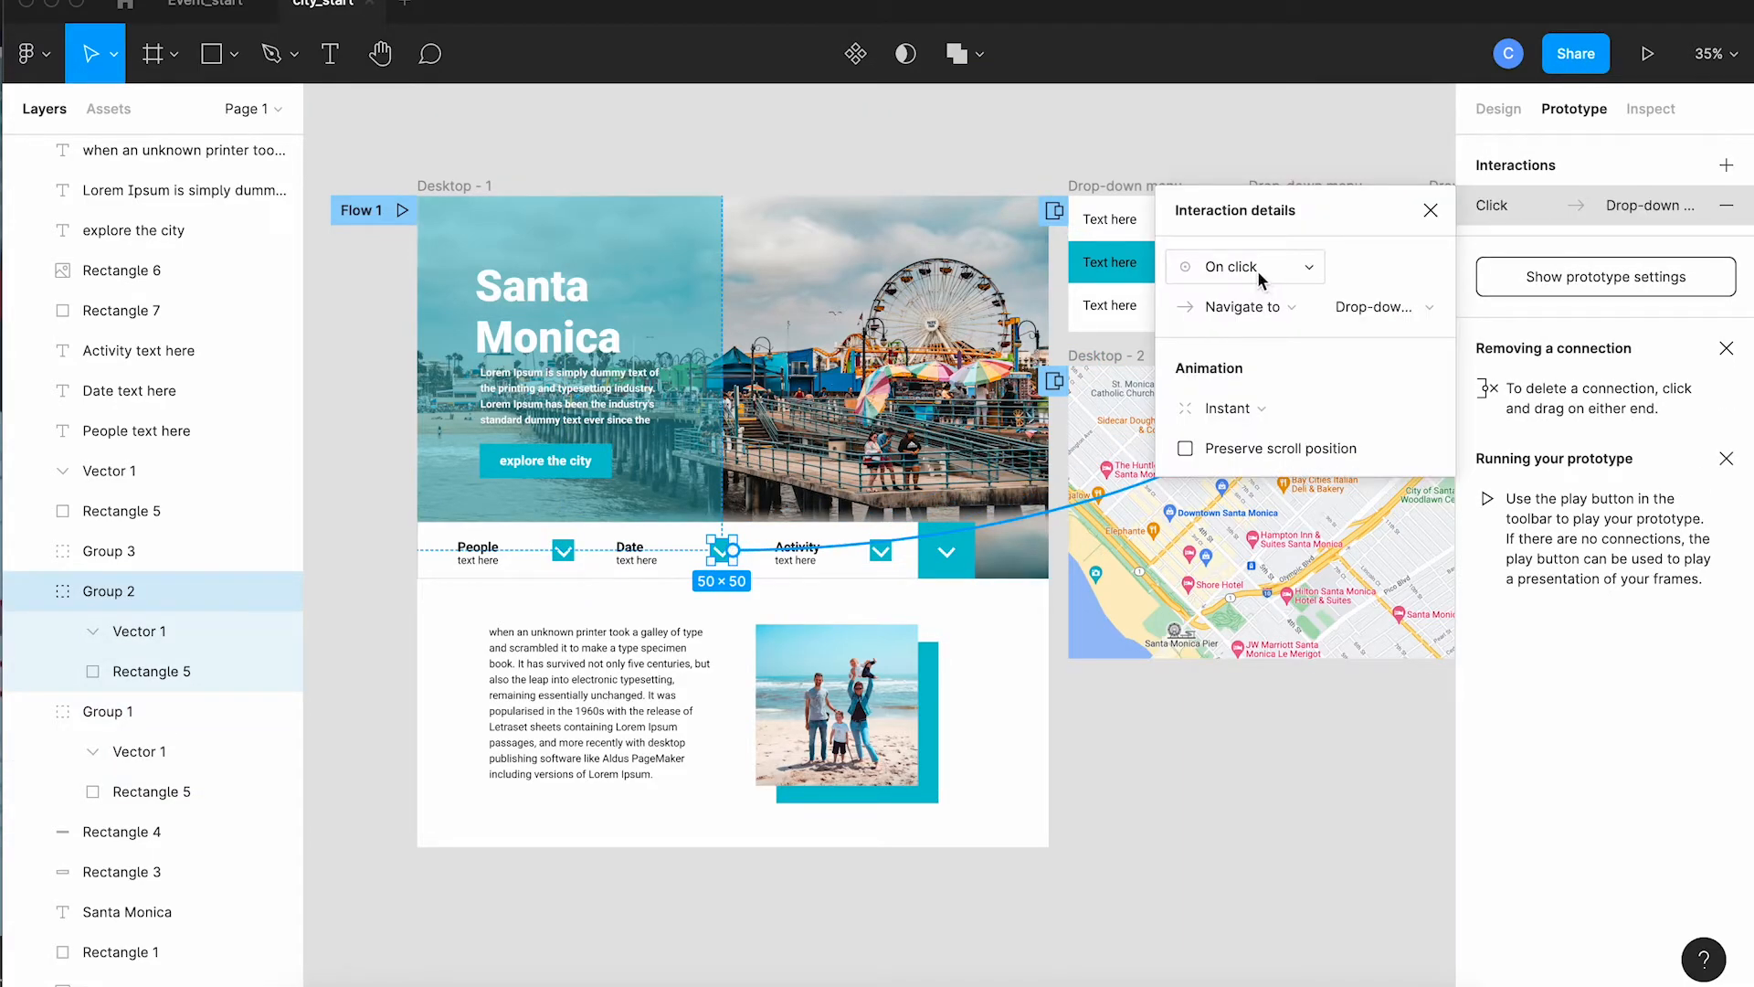
click(1251, 309)
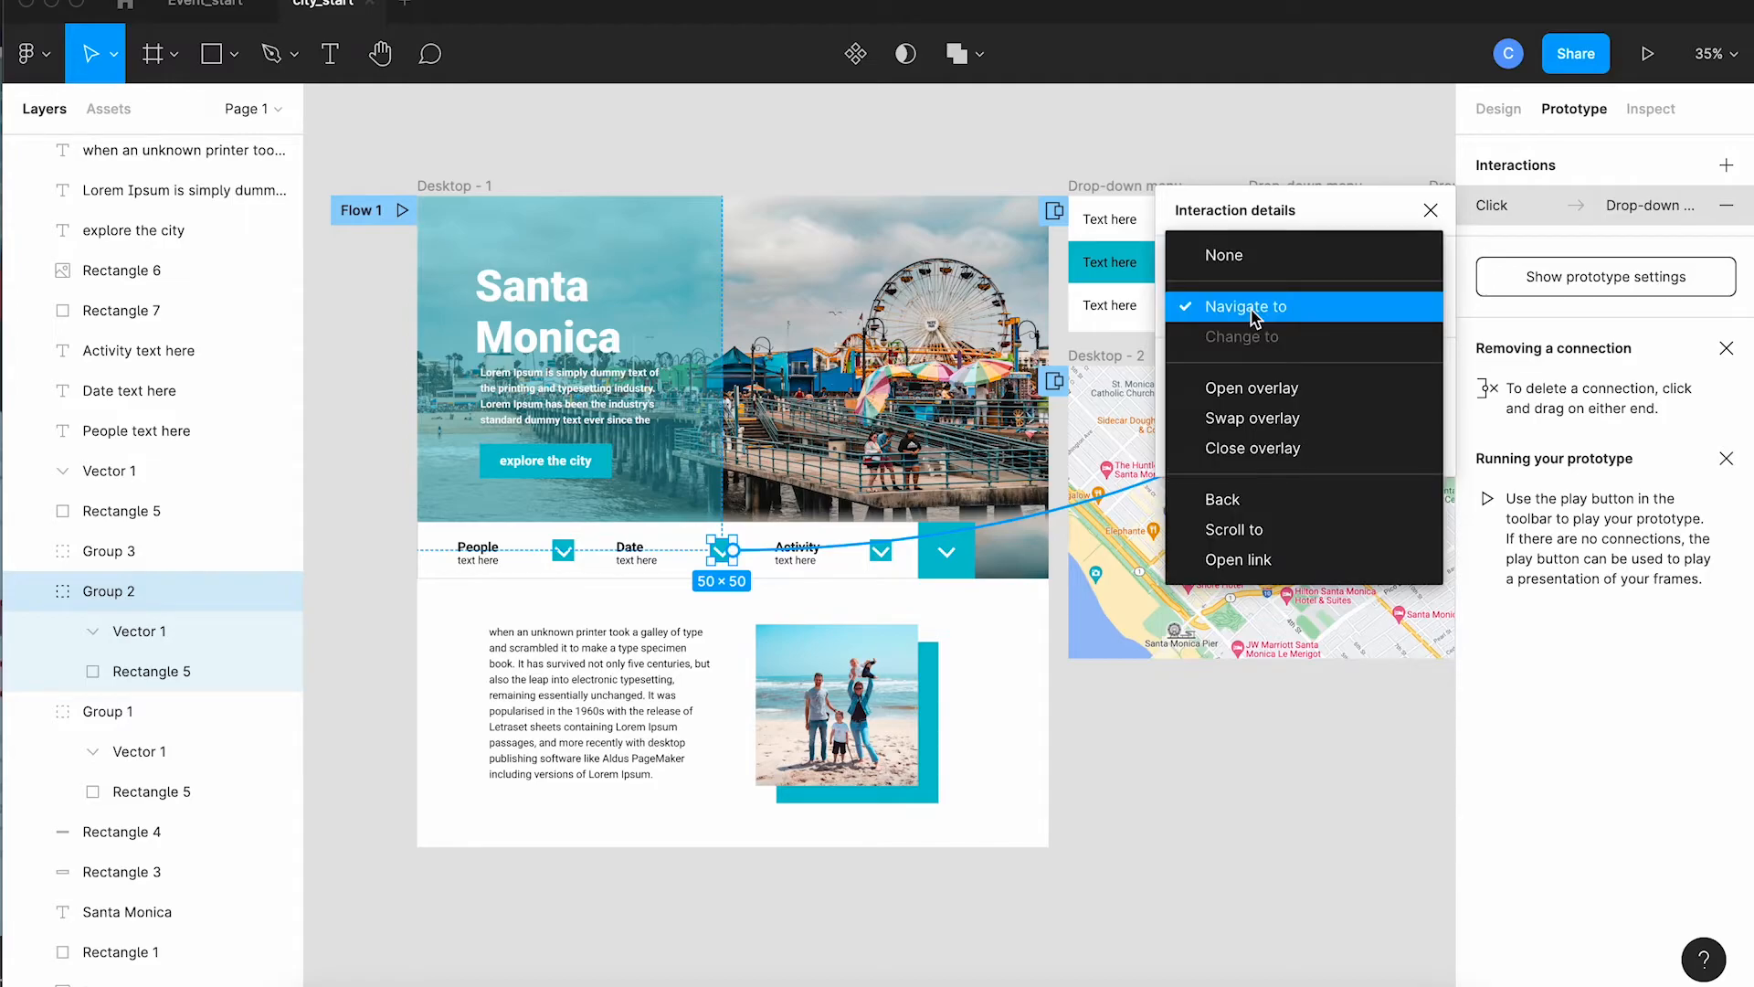
click(1261, 387)
click(1249, 409)
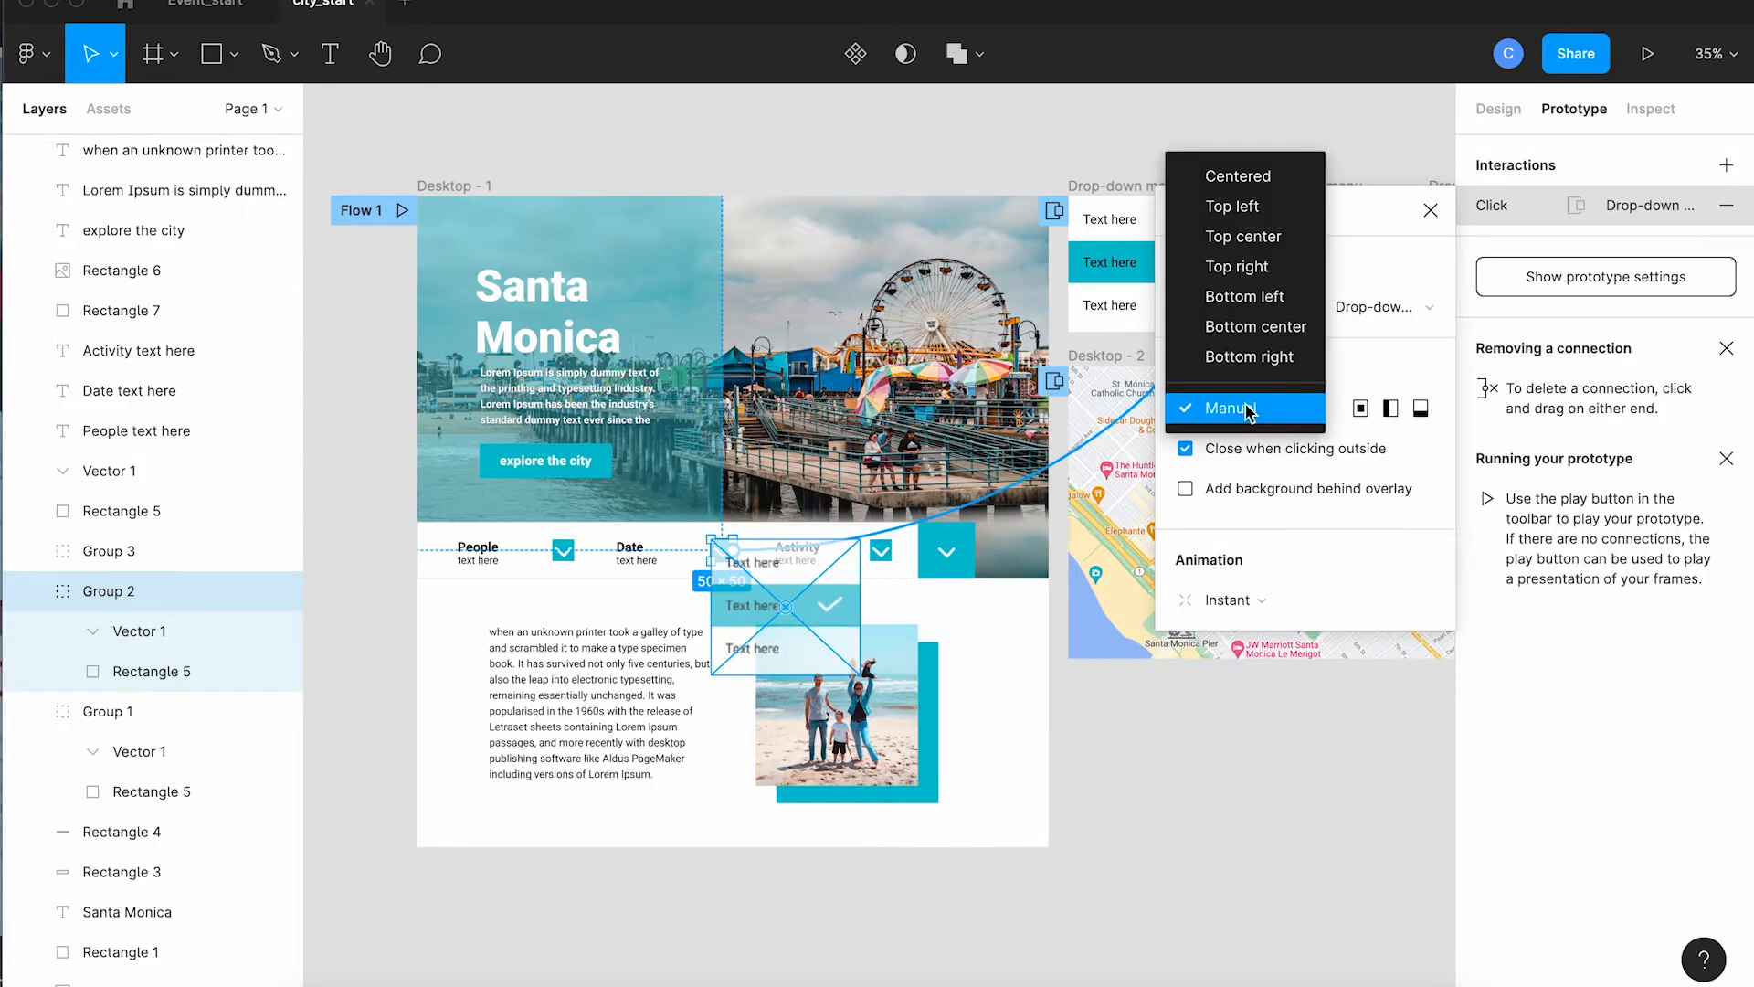
click(1248, 413)
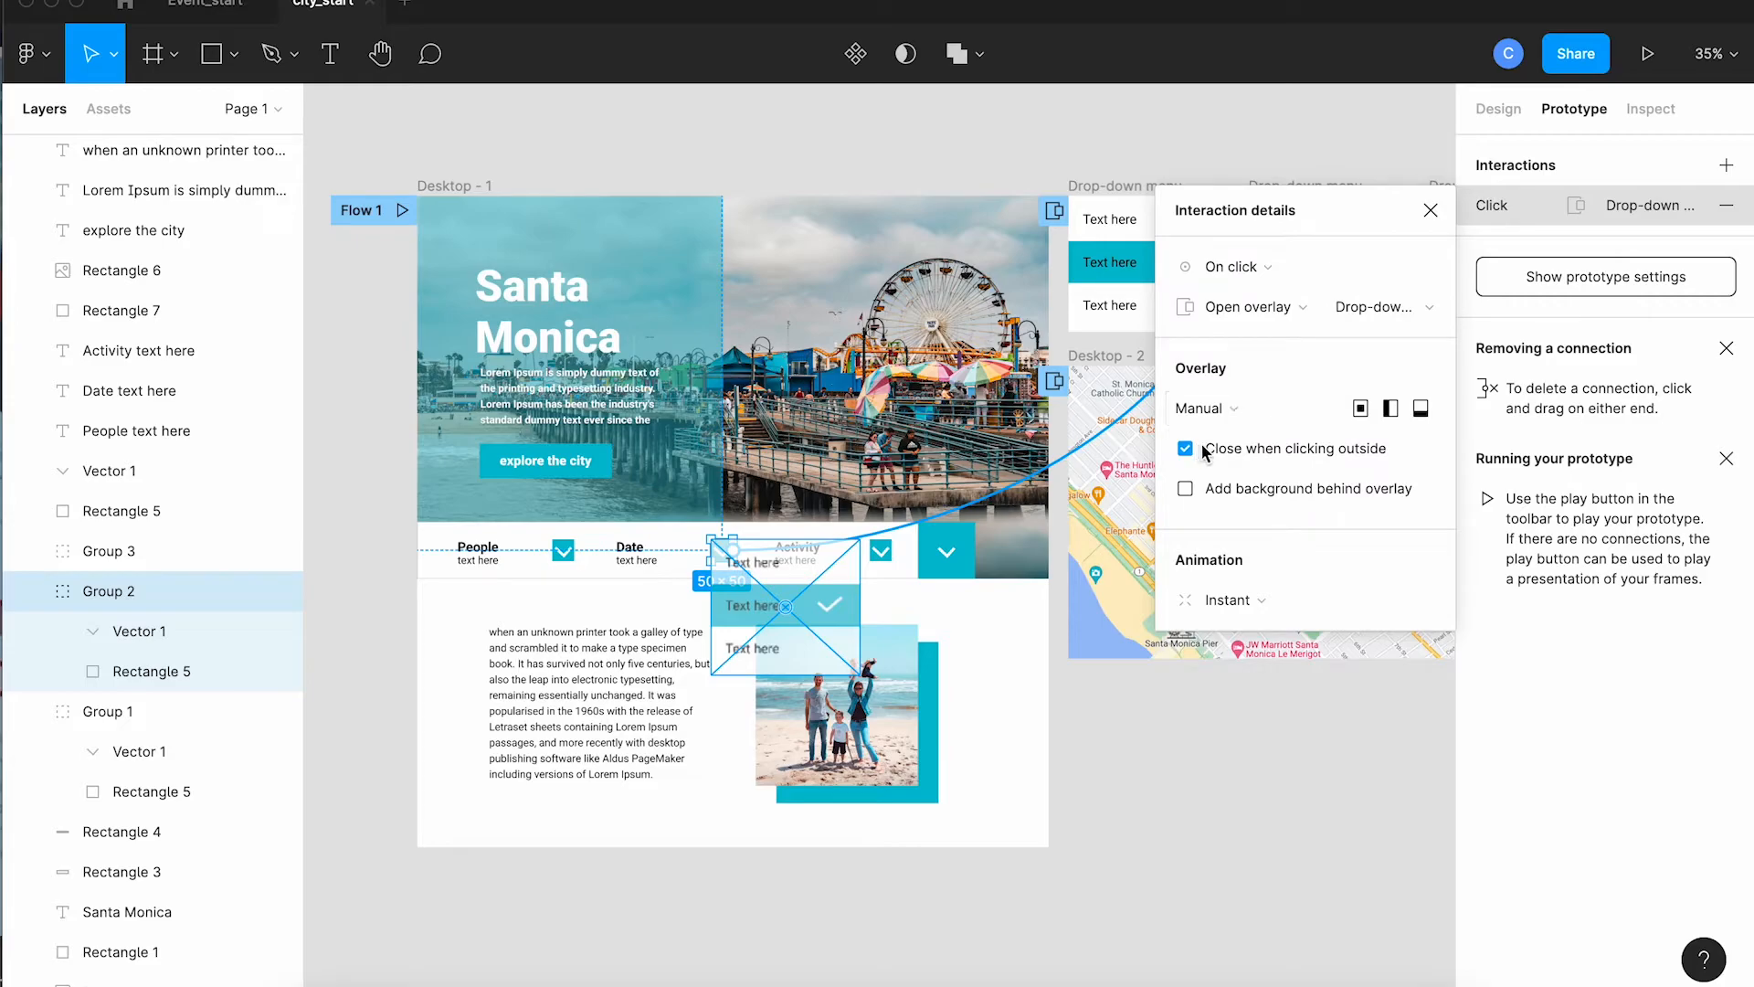
drag(787, 608, 672, 645)
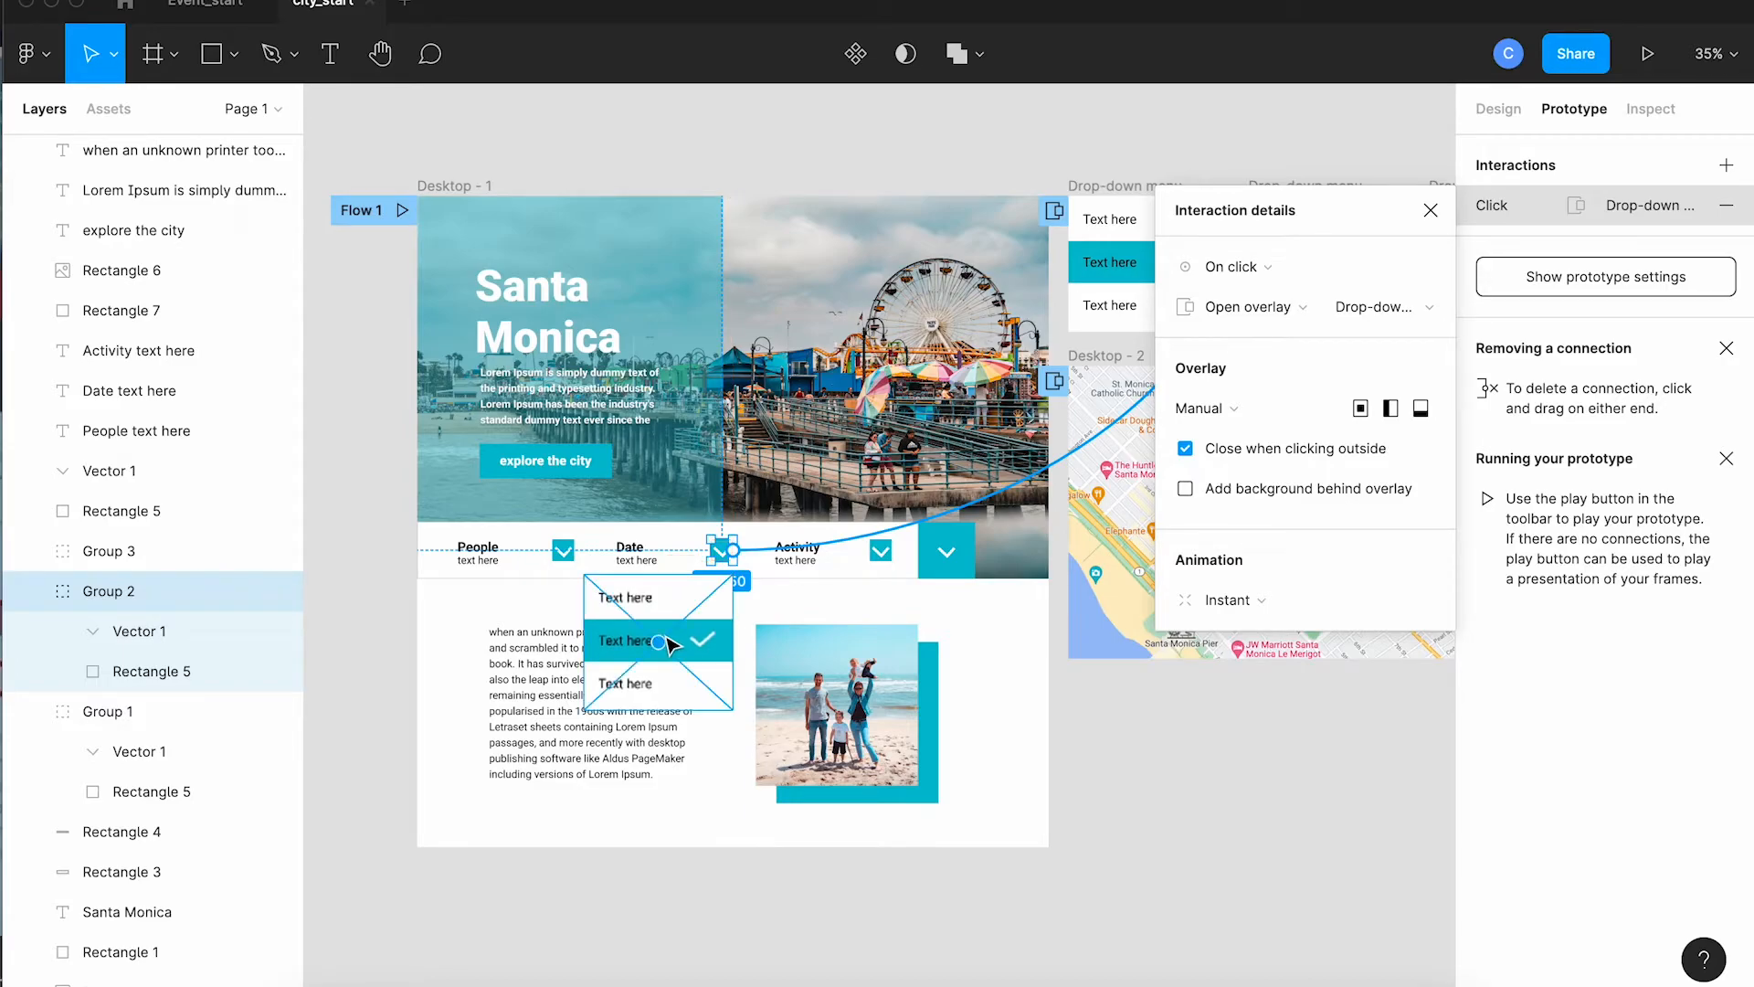
click(1431, 210)
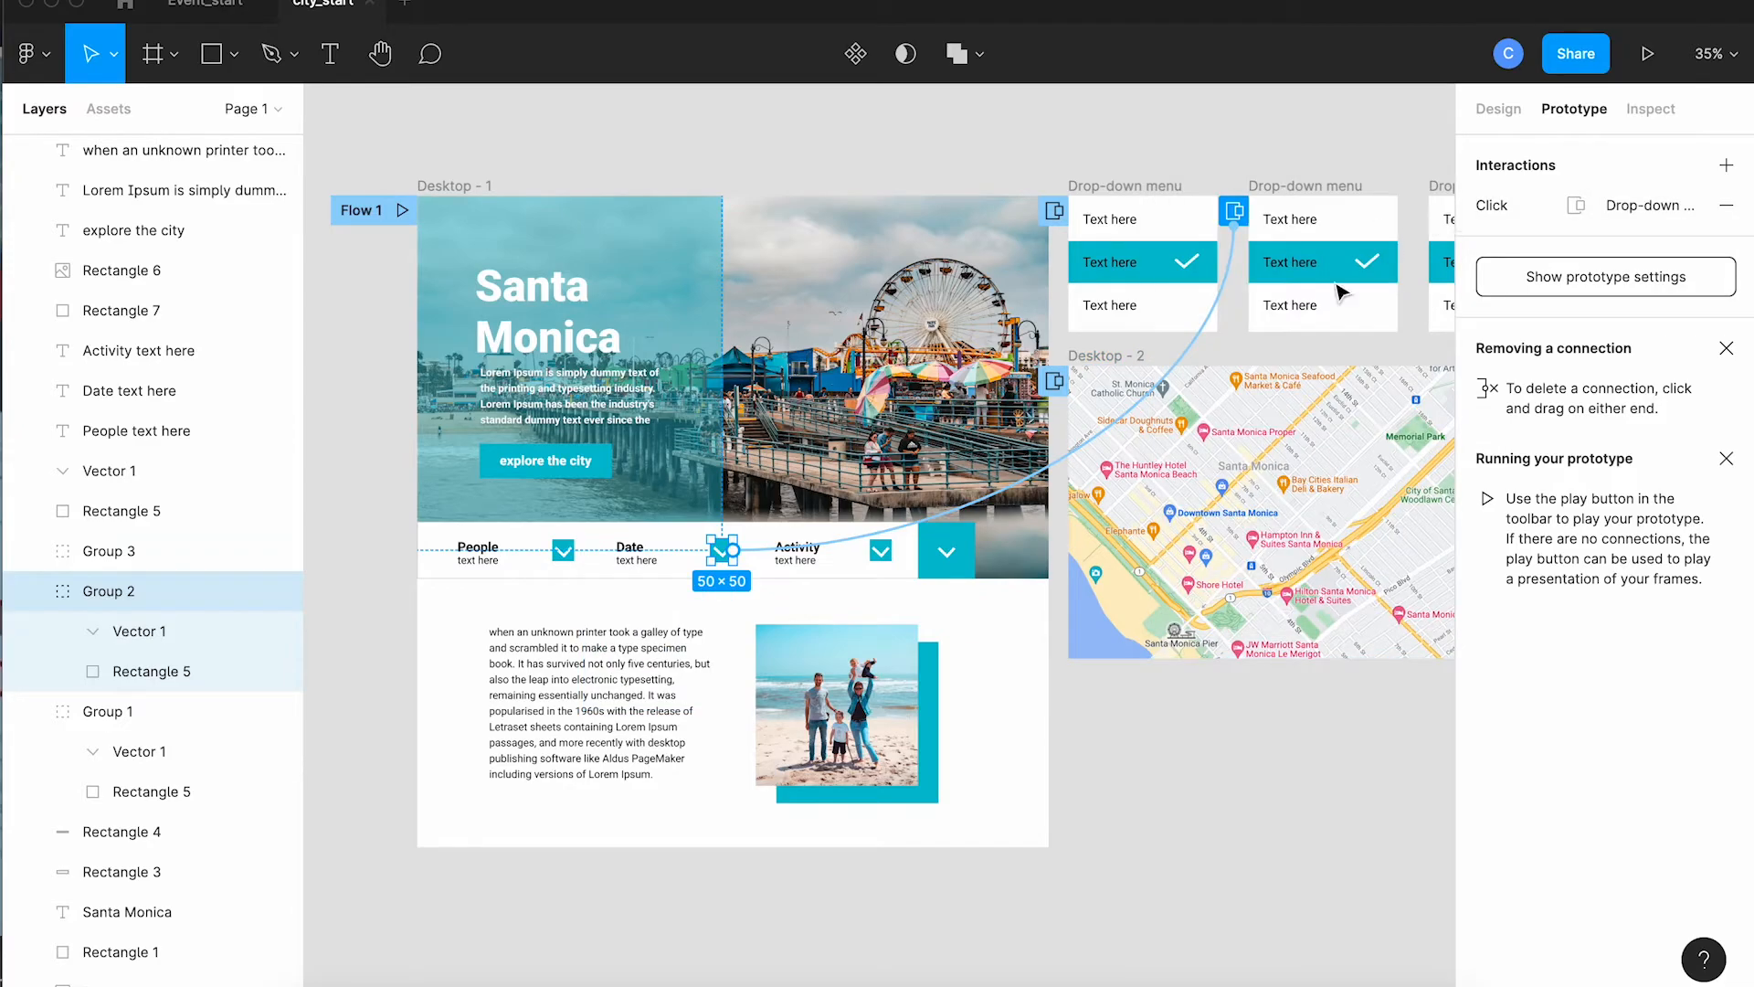
- Make the Activity arrow open the third drop-down menu as a Manual overlay on click, positioned just below the Activity field
click(891, 552)
drag(894, 554, 1436, 272)
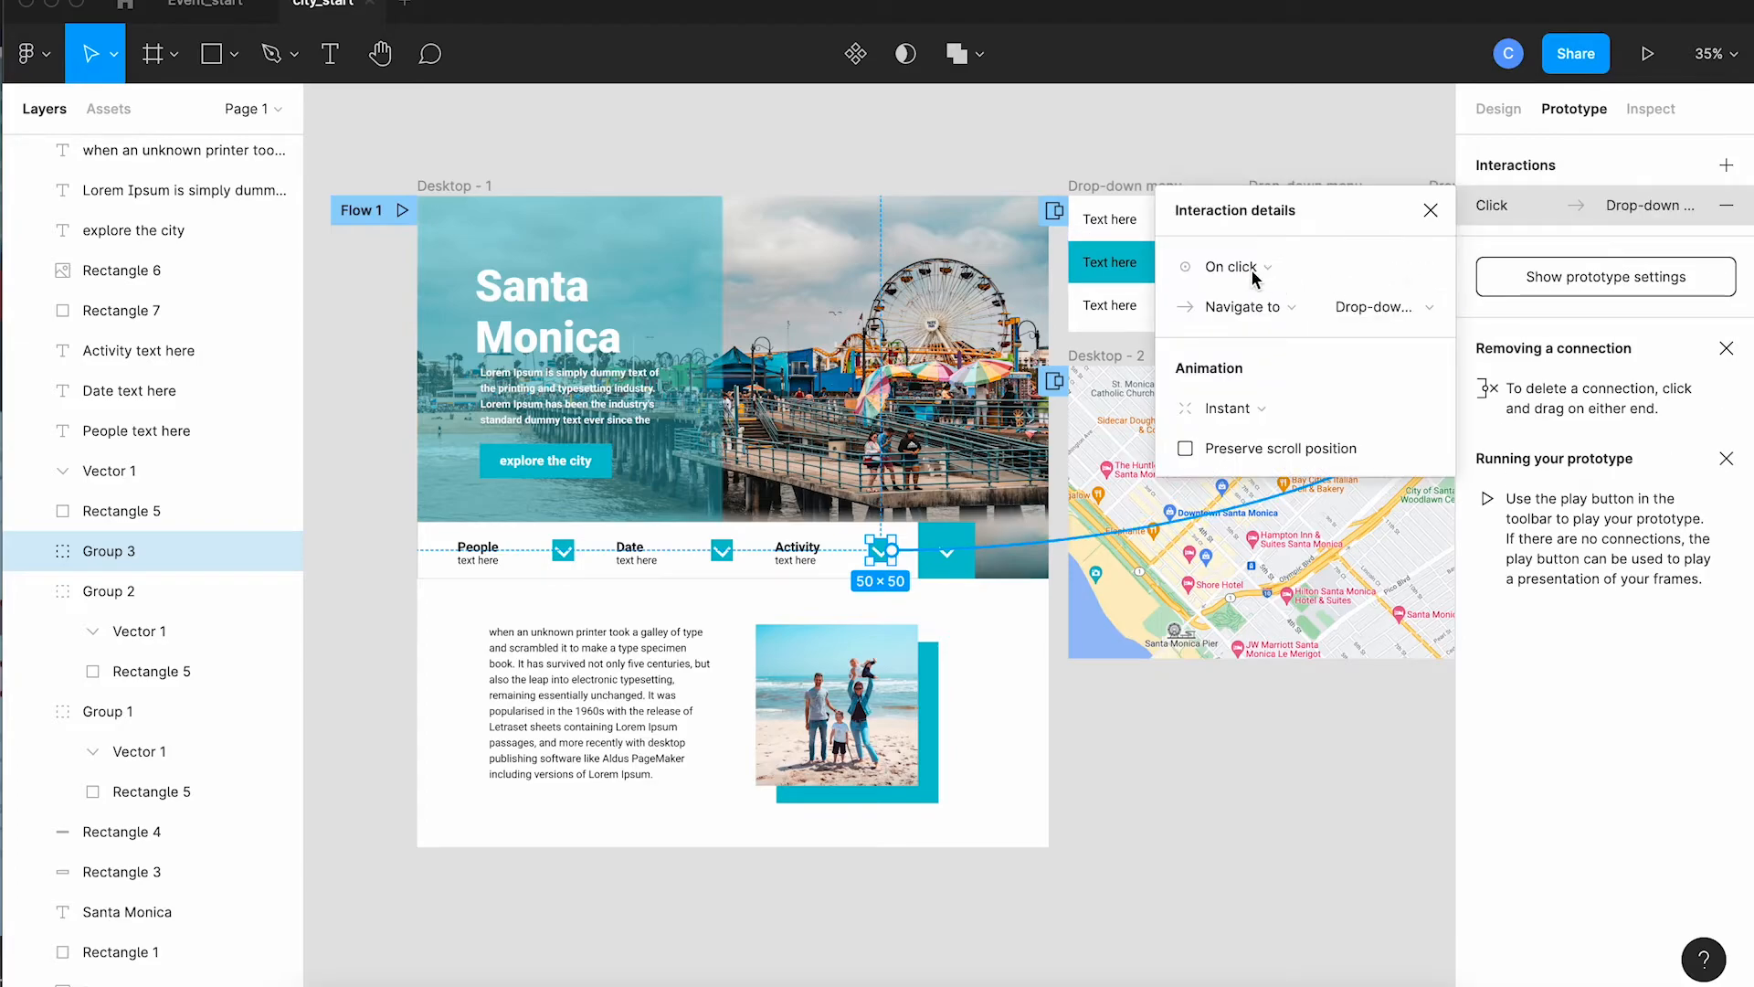
click(1241, 309)
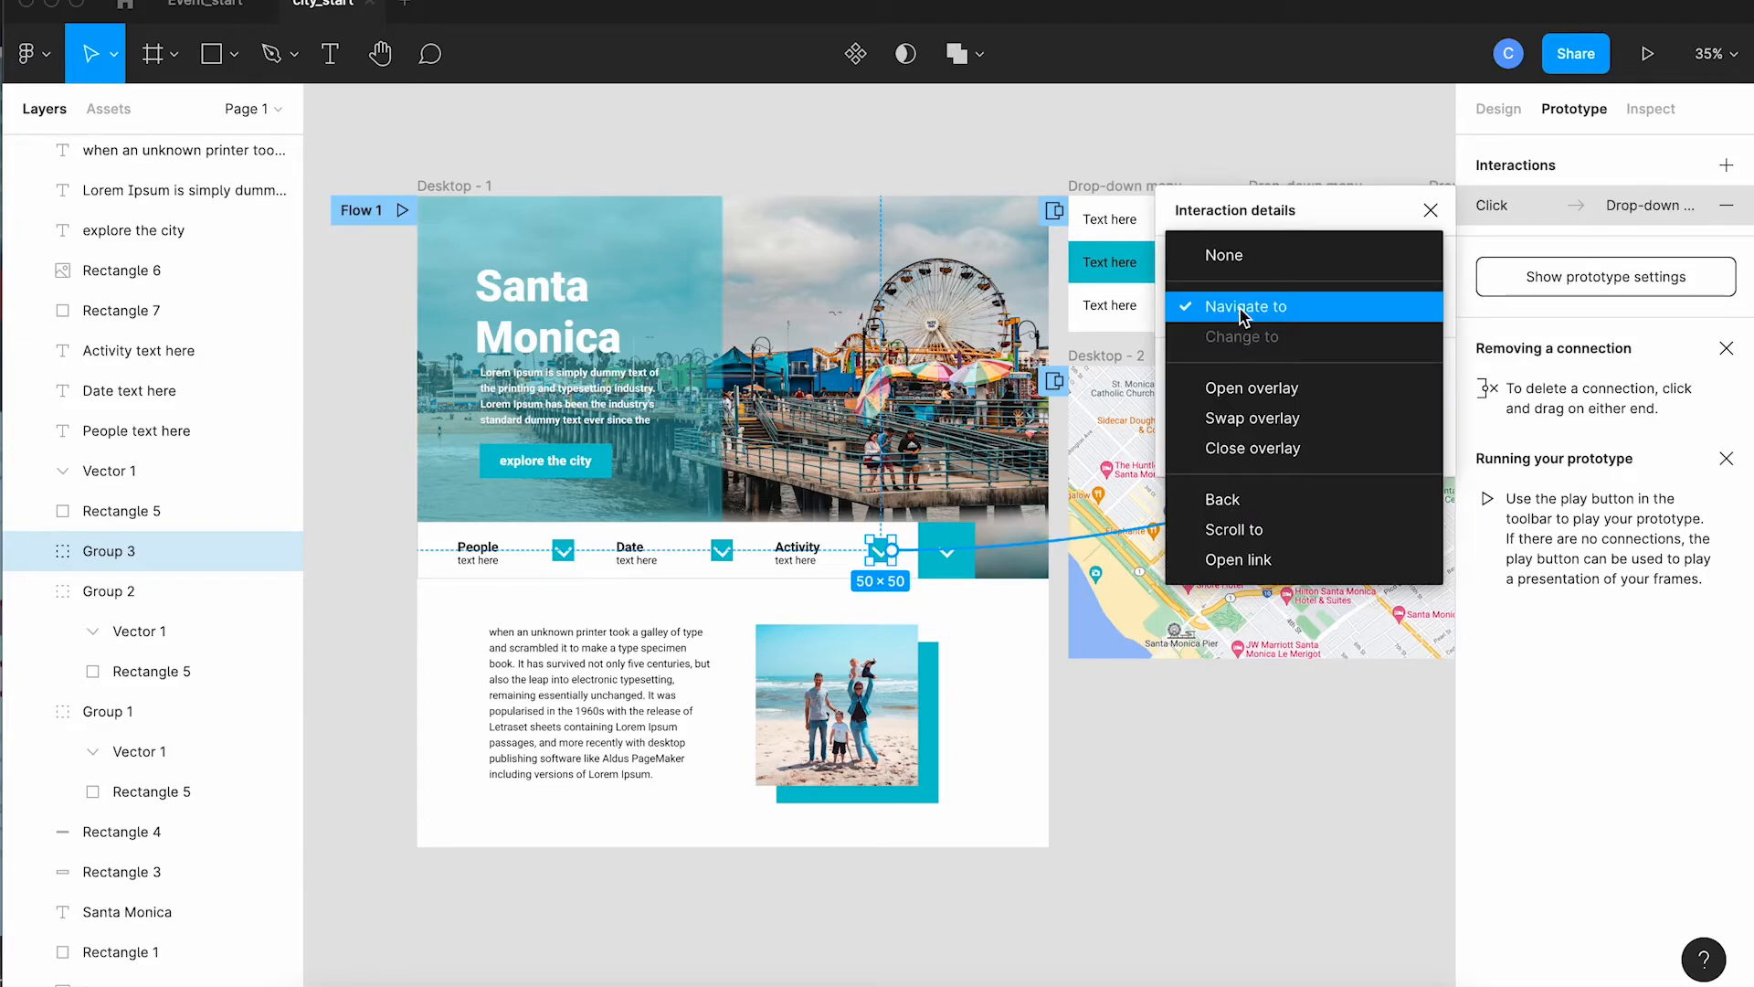
click(1241, 384)
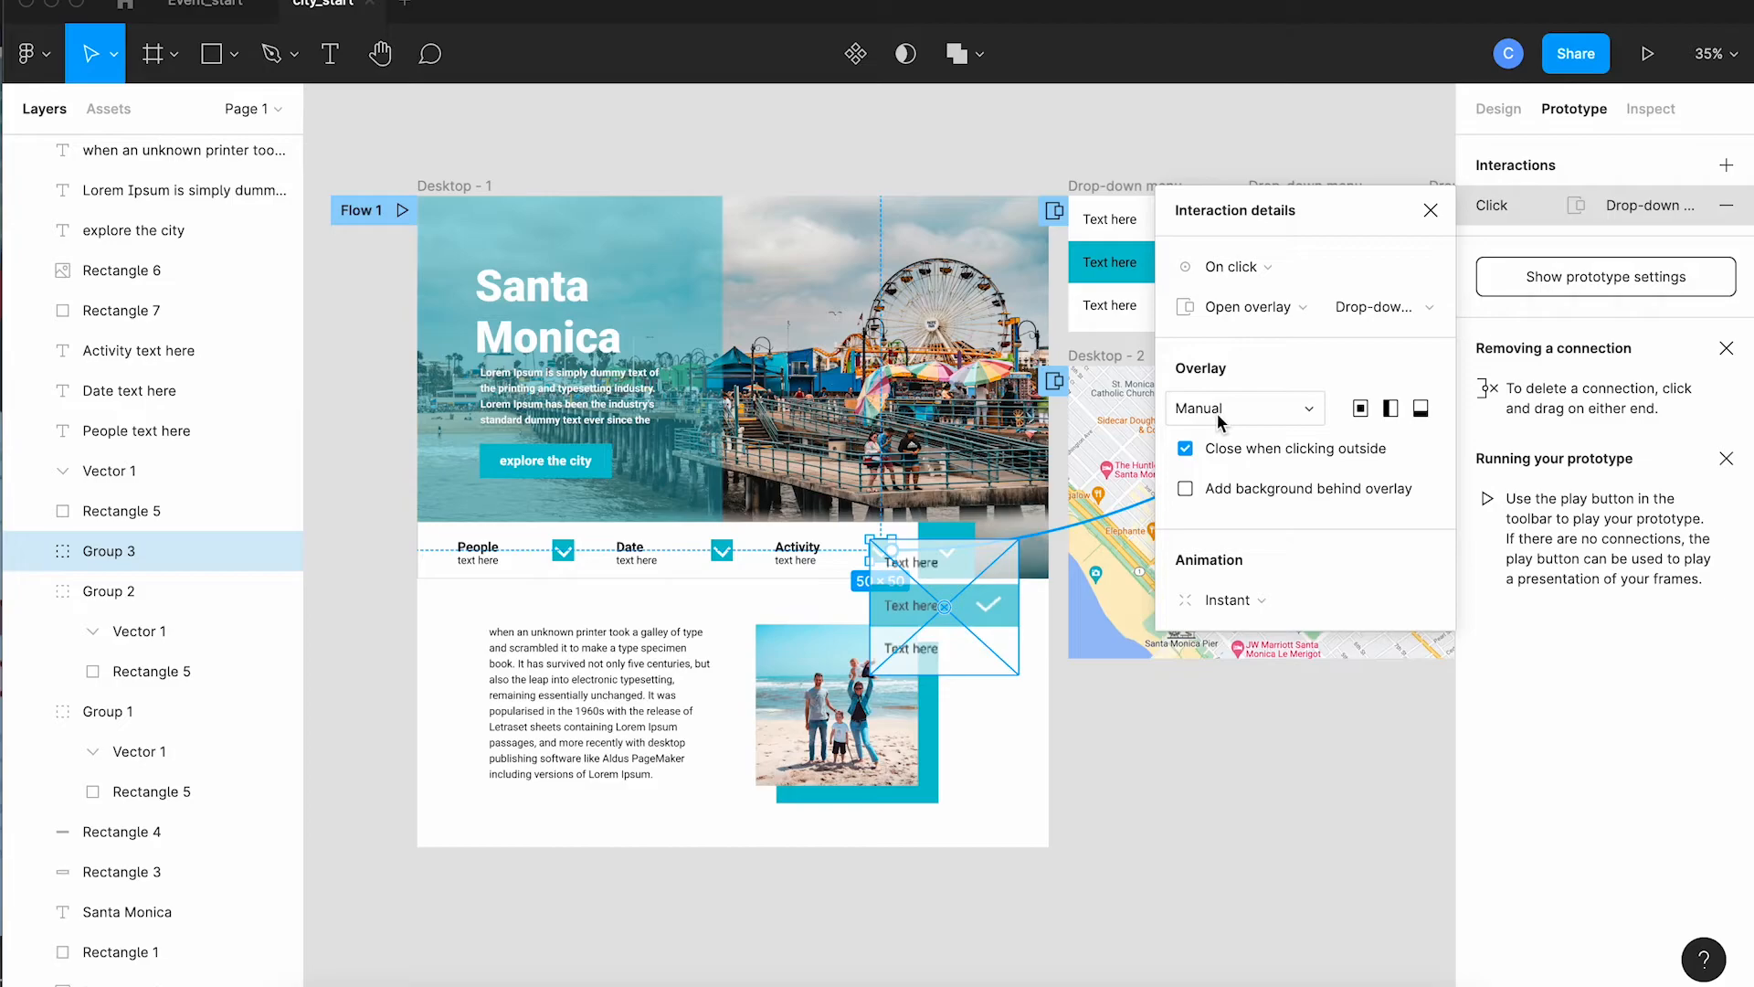
click(1219, 420)
click(1216, 418)
drag(945, 614, 825, 647)
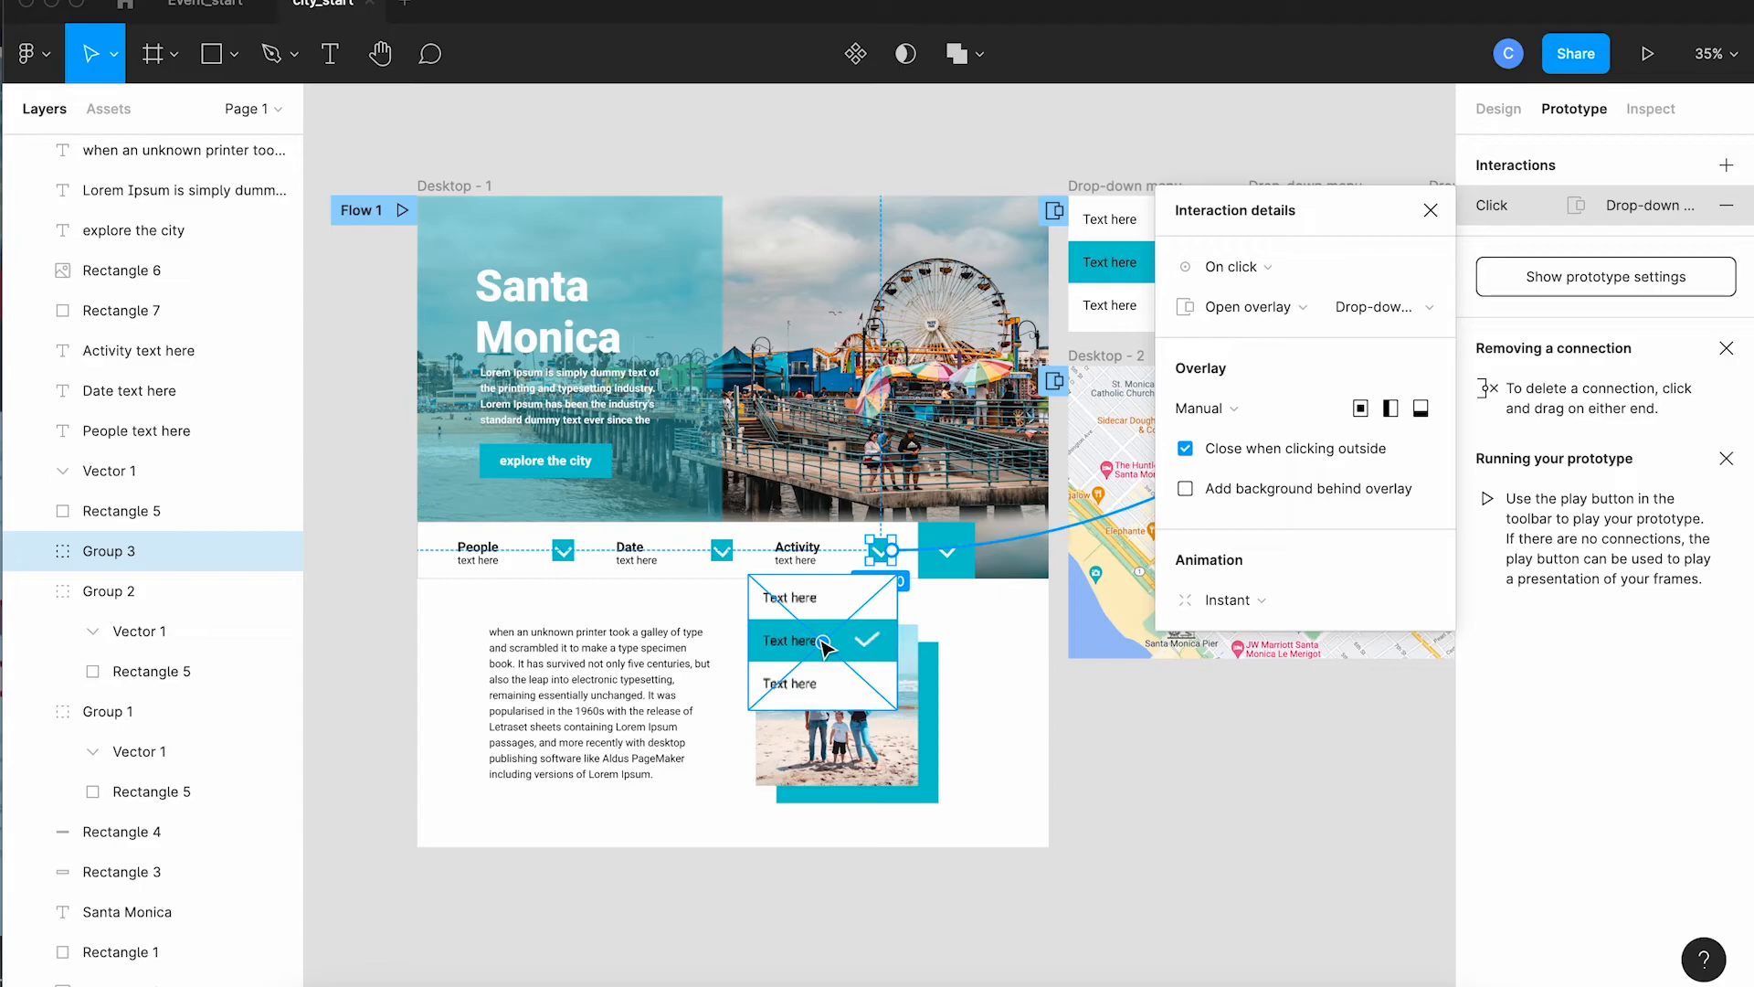
- Close the interaction details and preview Flow 1 with the prototype scaled to Fit to screen
click(1431, 211)
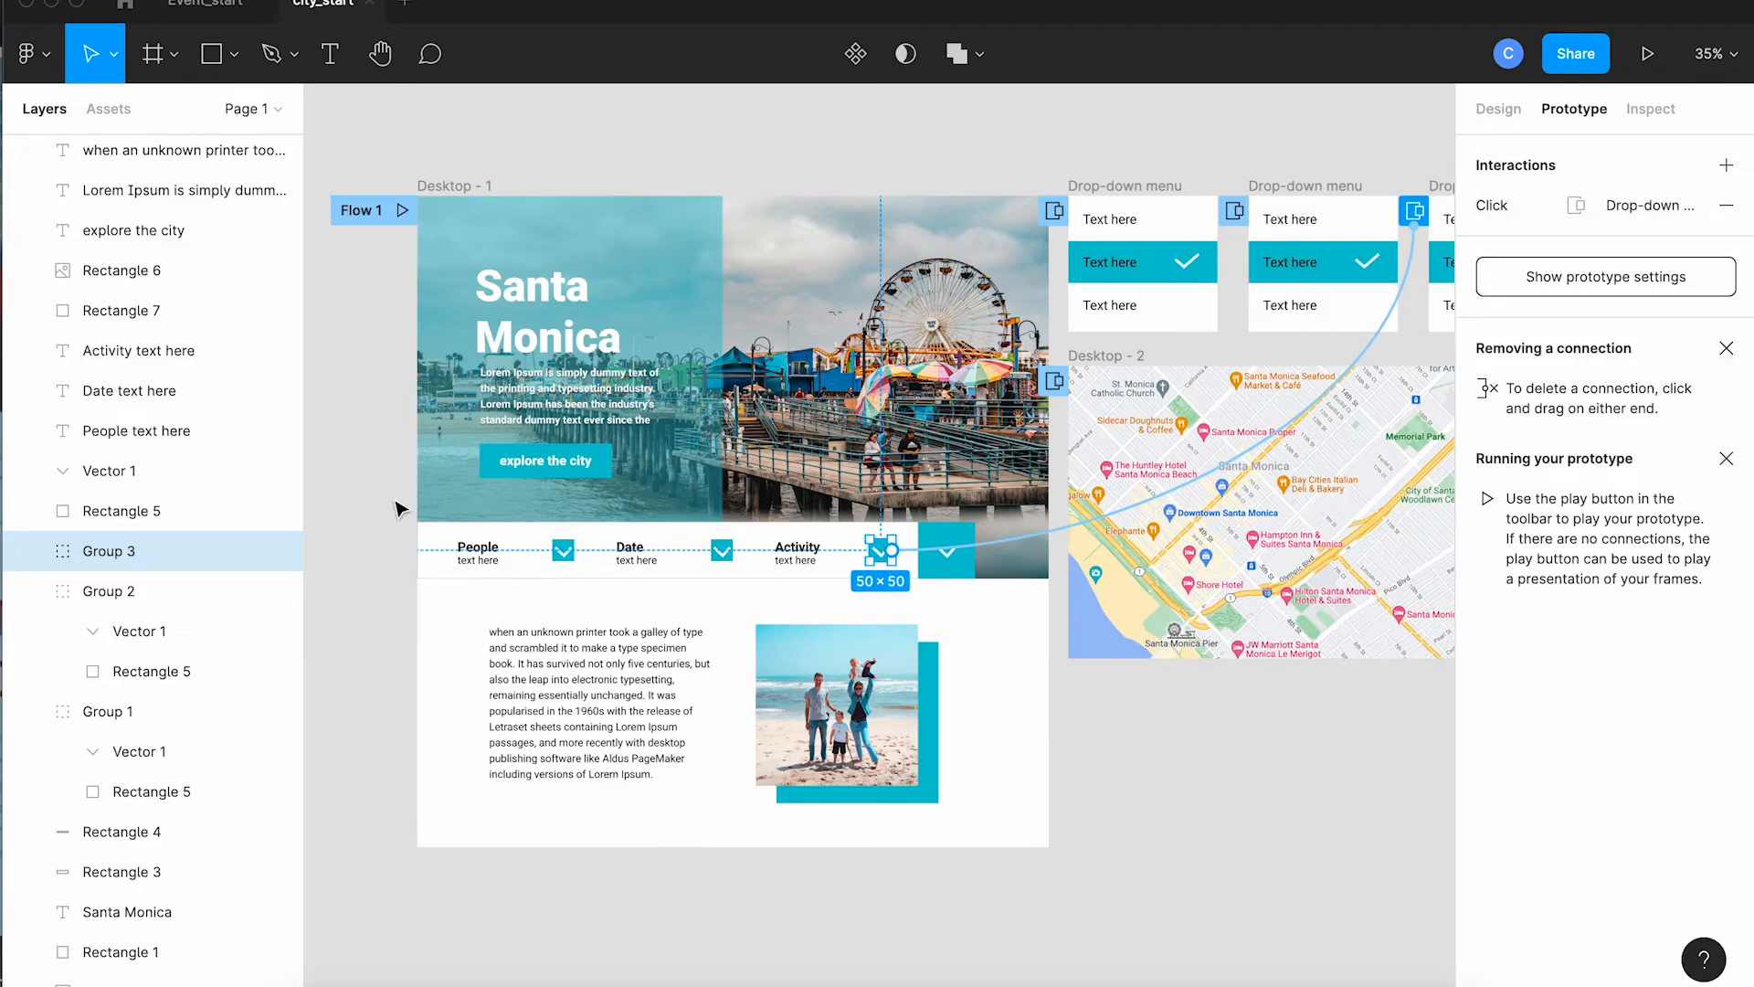
click(374, 448)
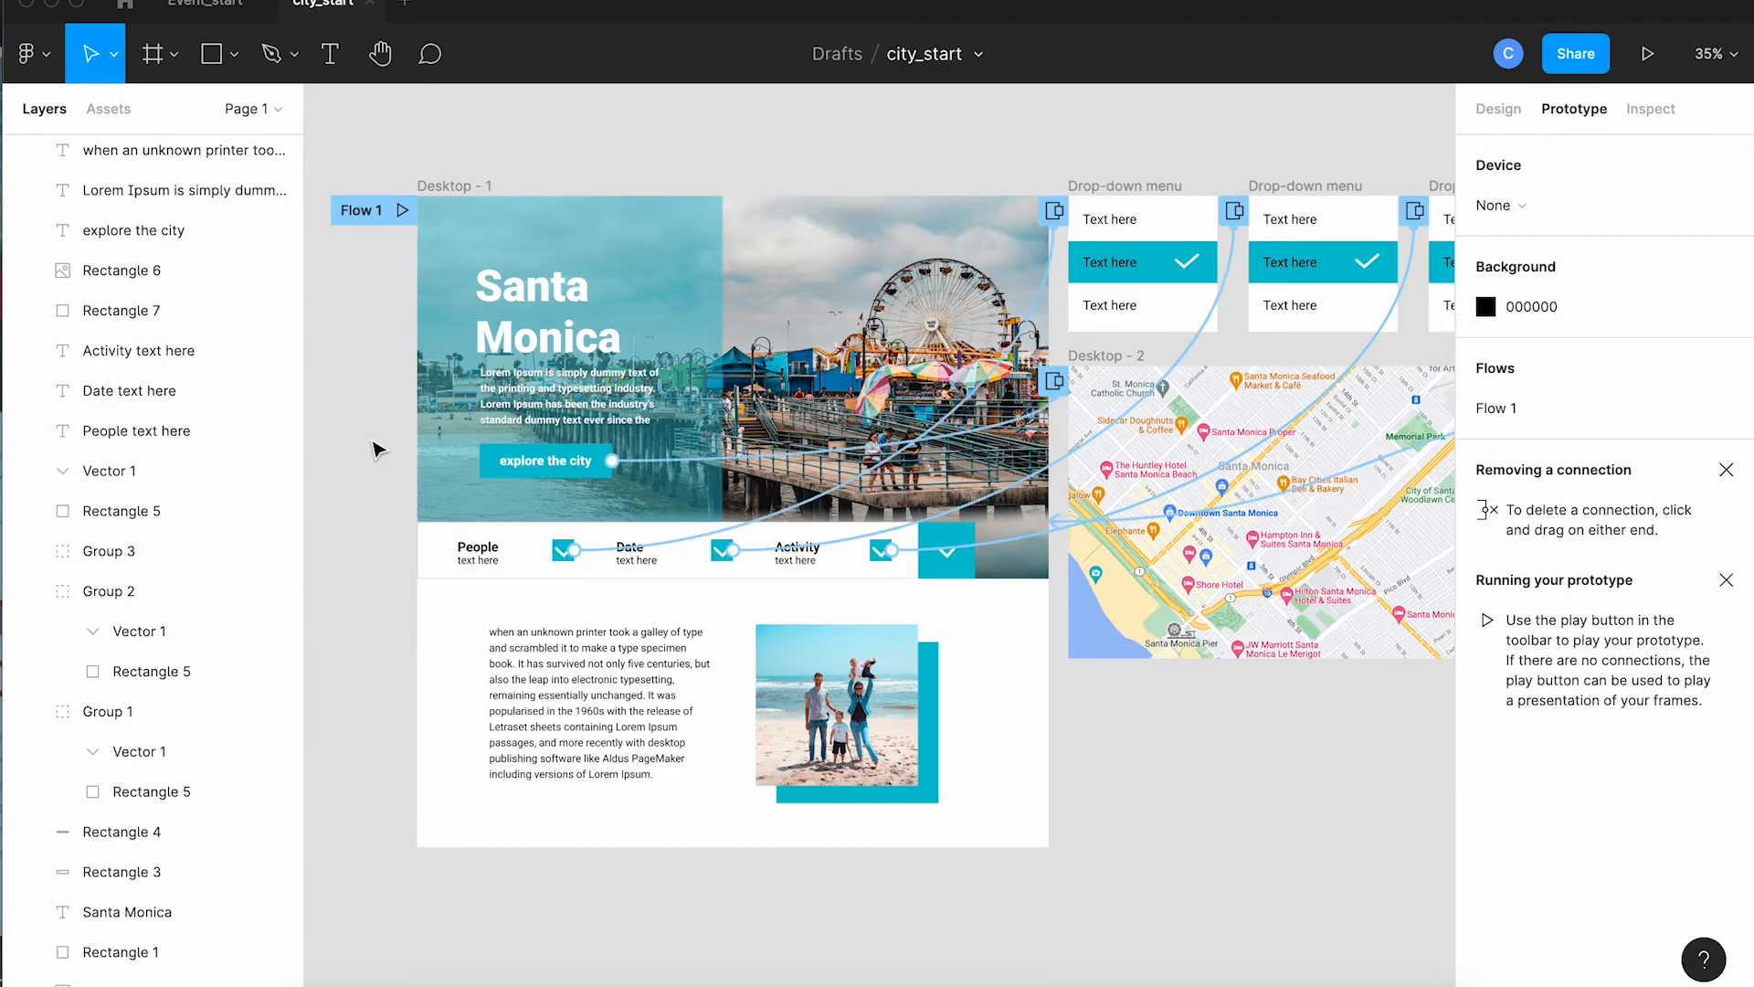
click(402, 210)
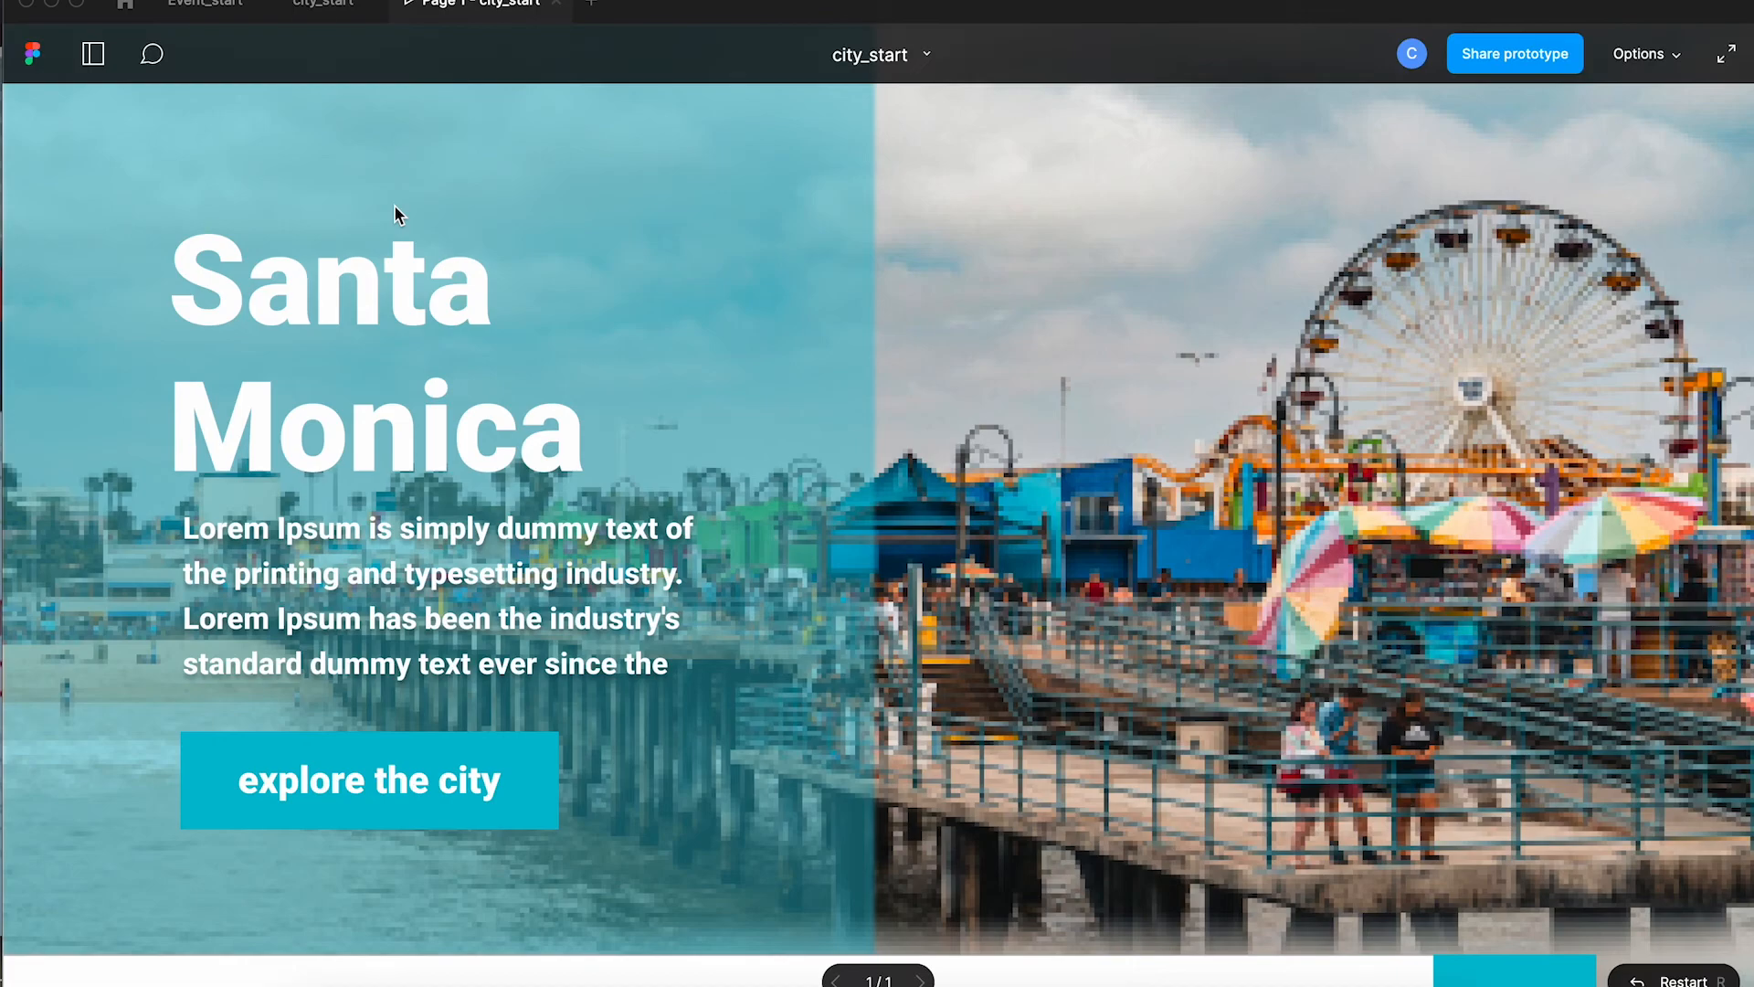
click(1671, 57)
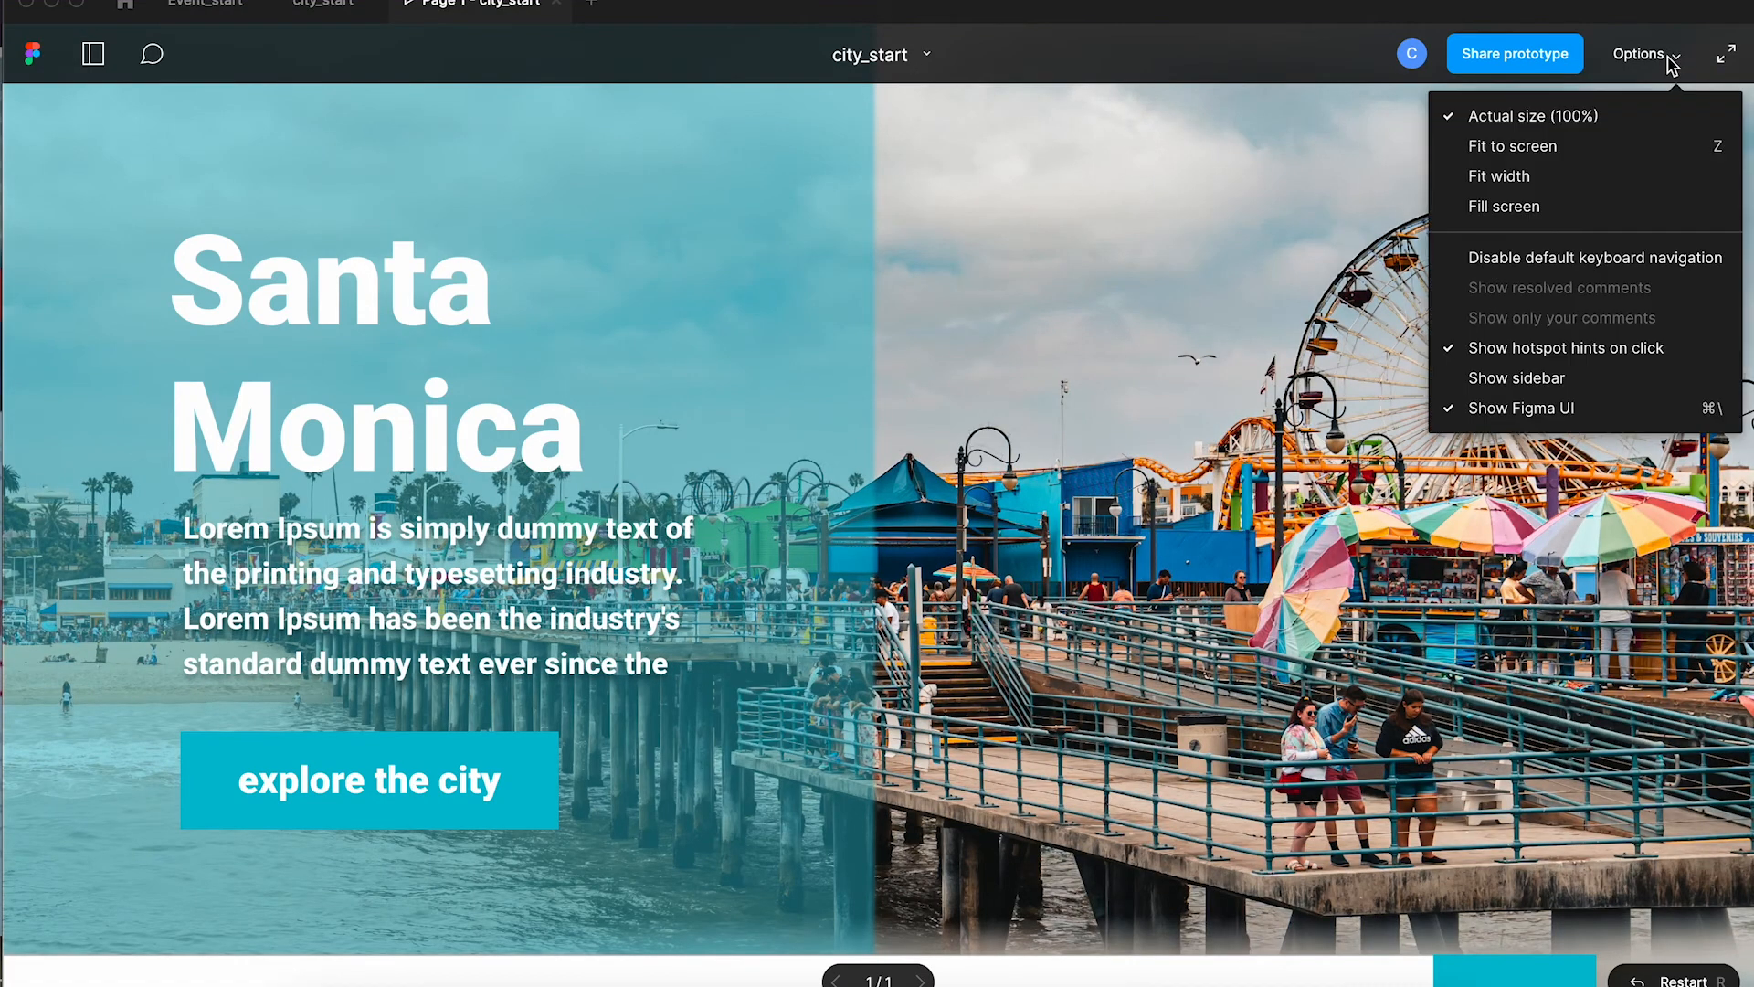
click(1634, 149)
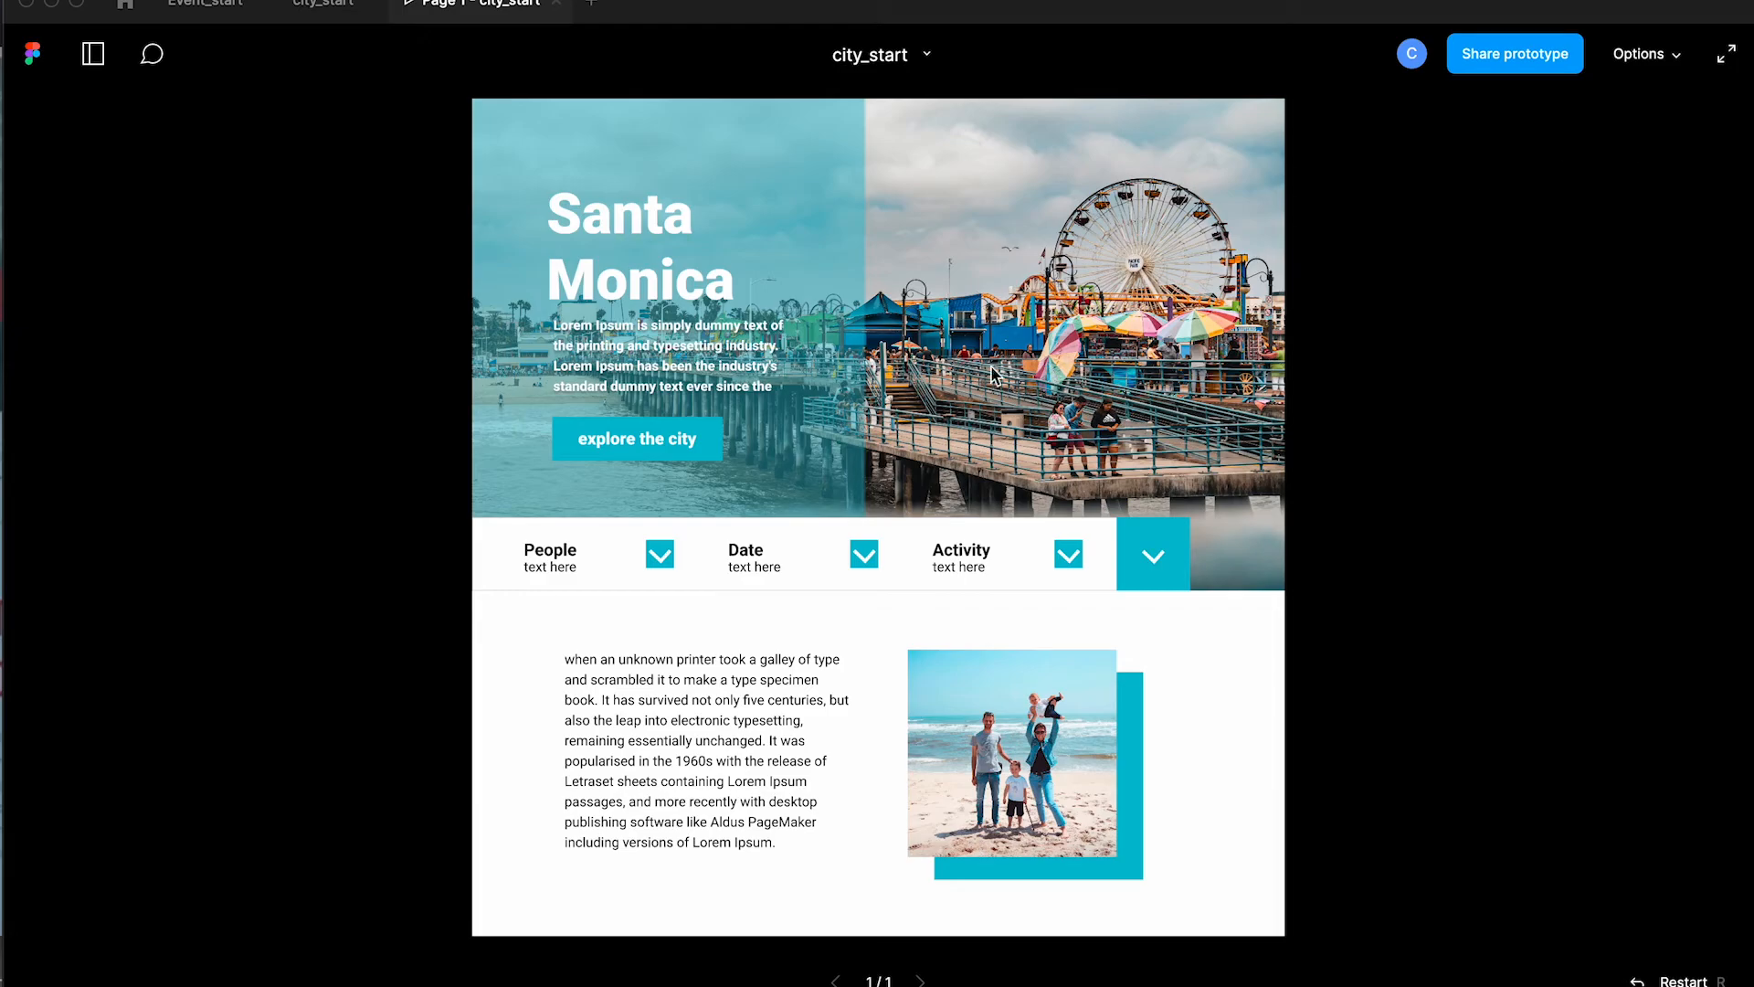
- Test opening the map with "explore the city" and closing it with its X icon, and toggle the People, Date and Activity drop-down menus
click(668, 445)
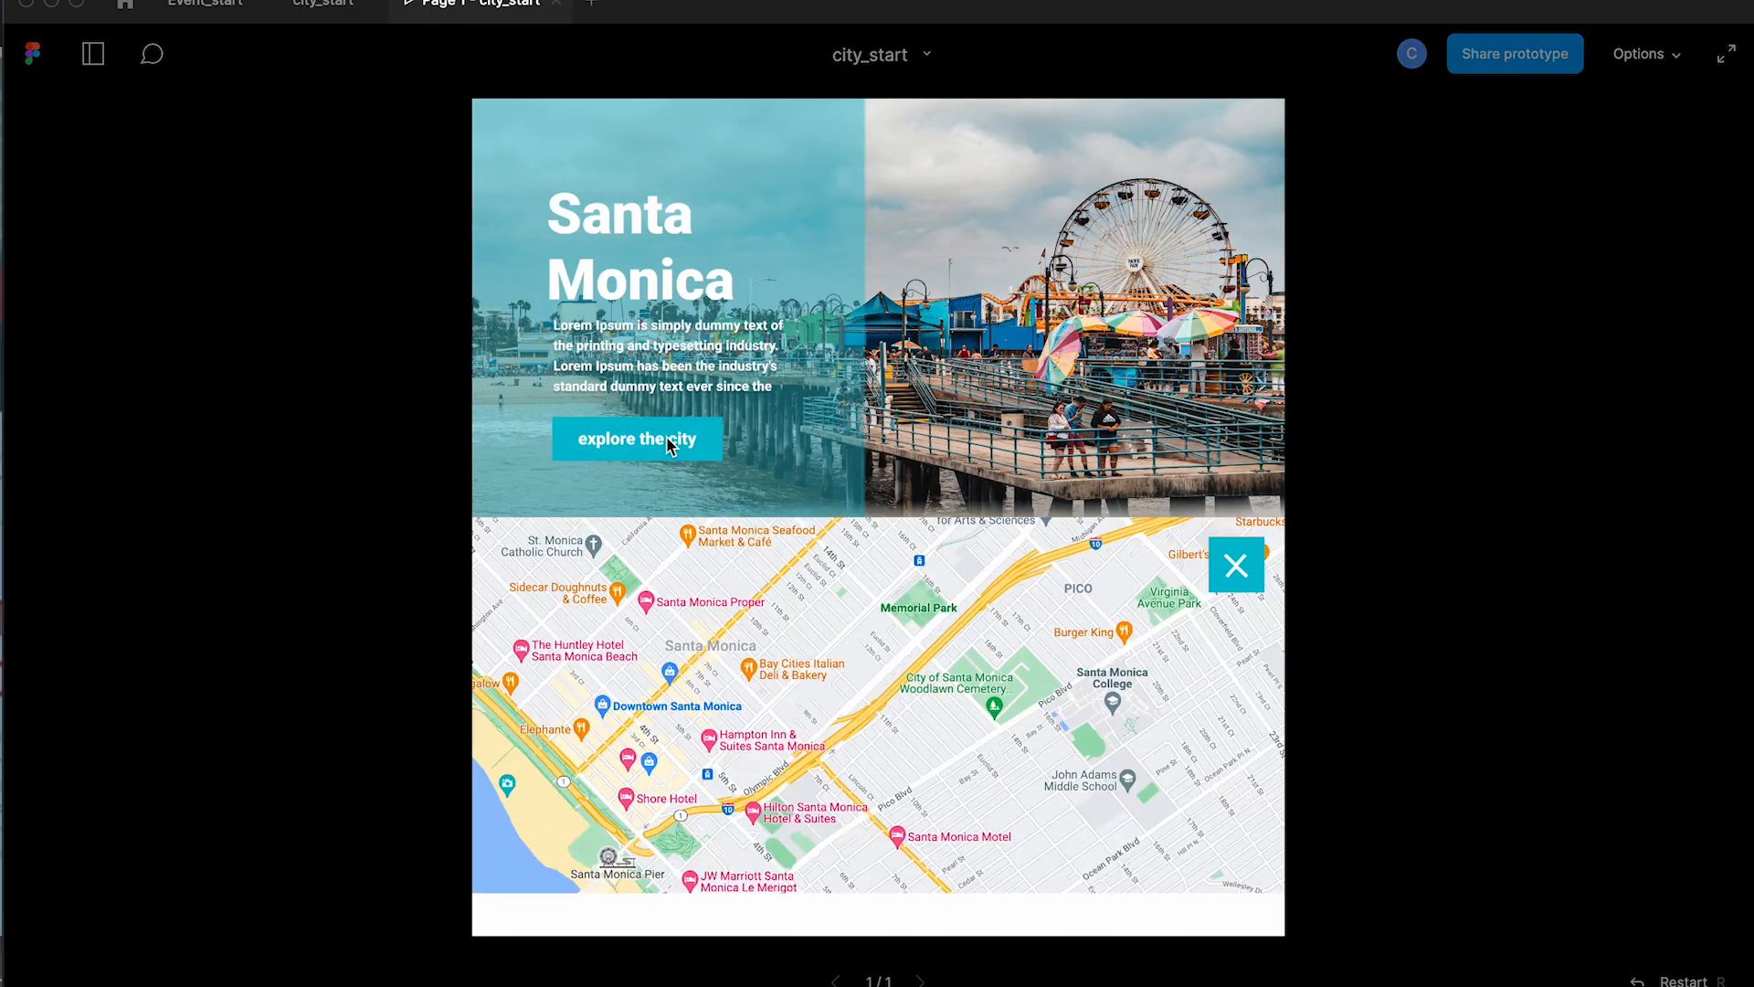
click(1241, 567)
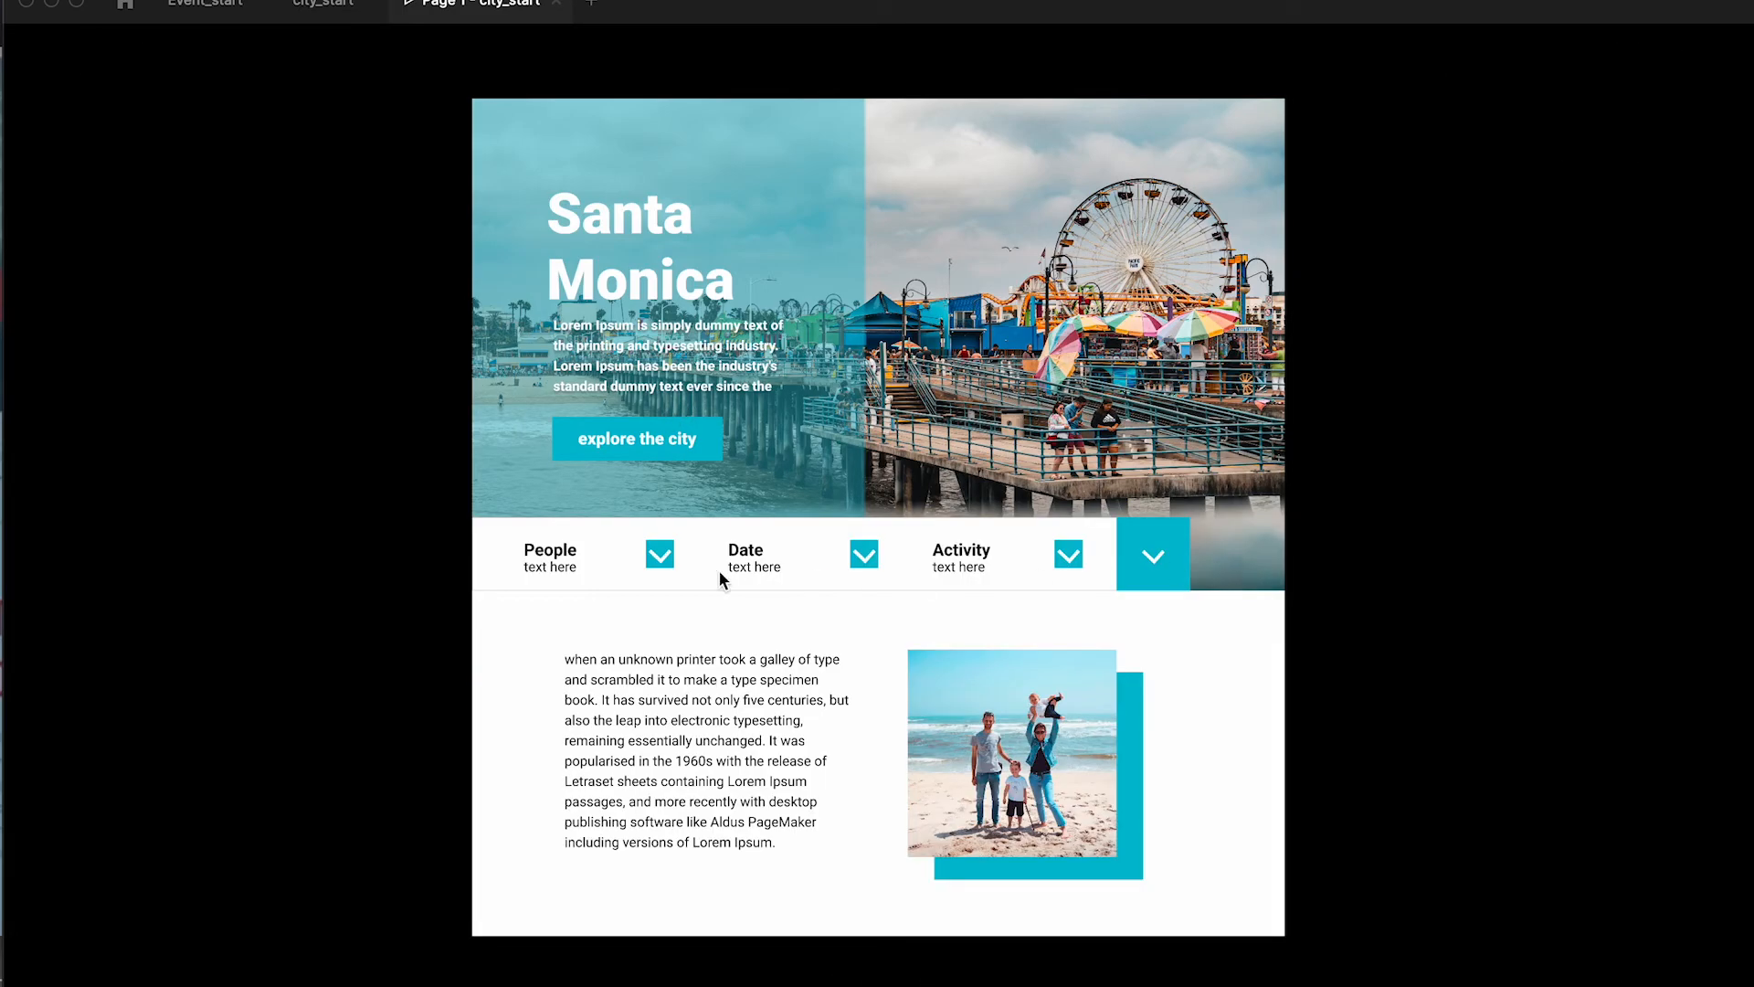
click(660, 558)
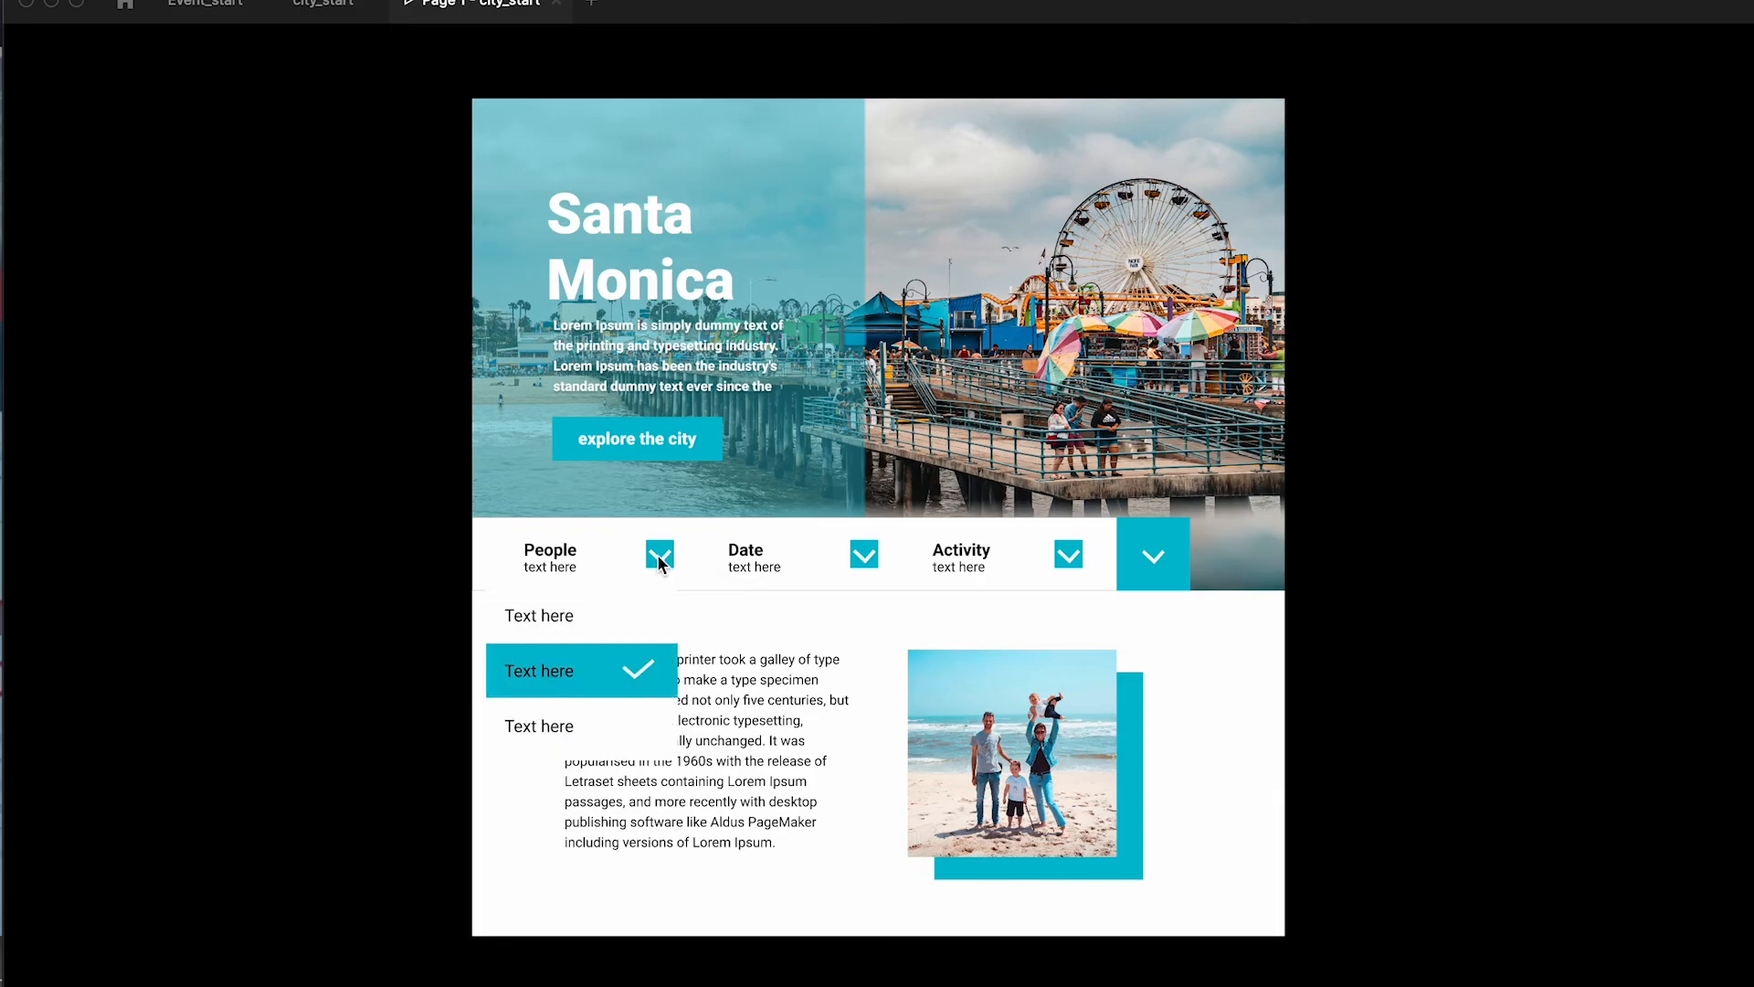
click(658, 556)
click(864, 556)
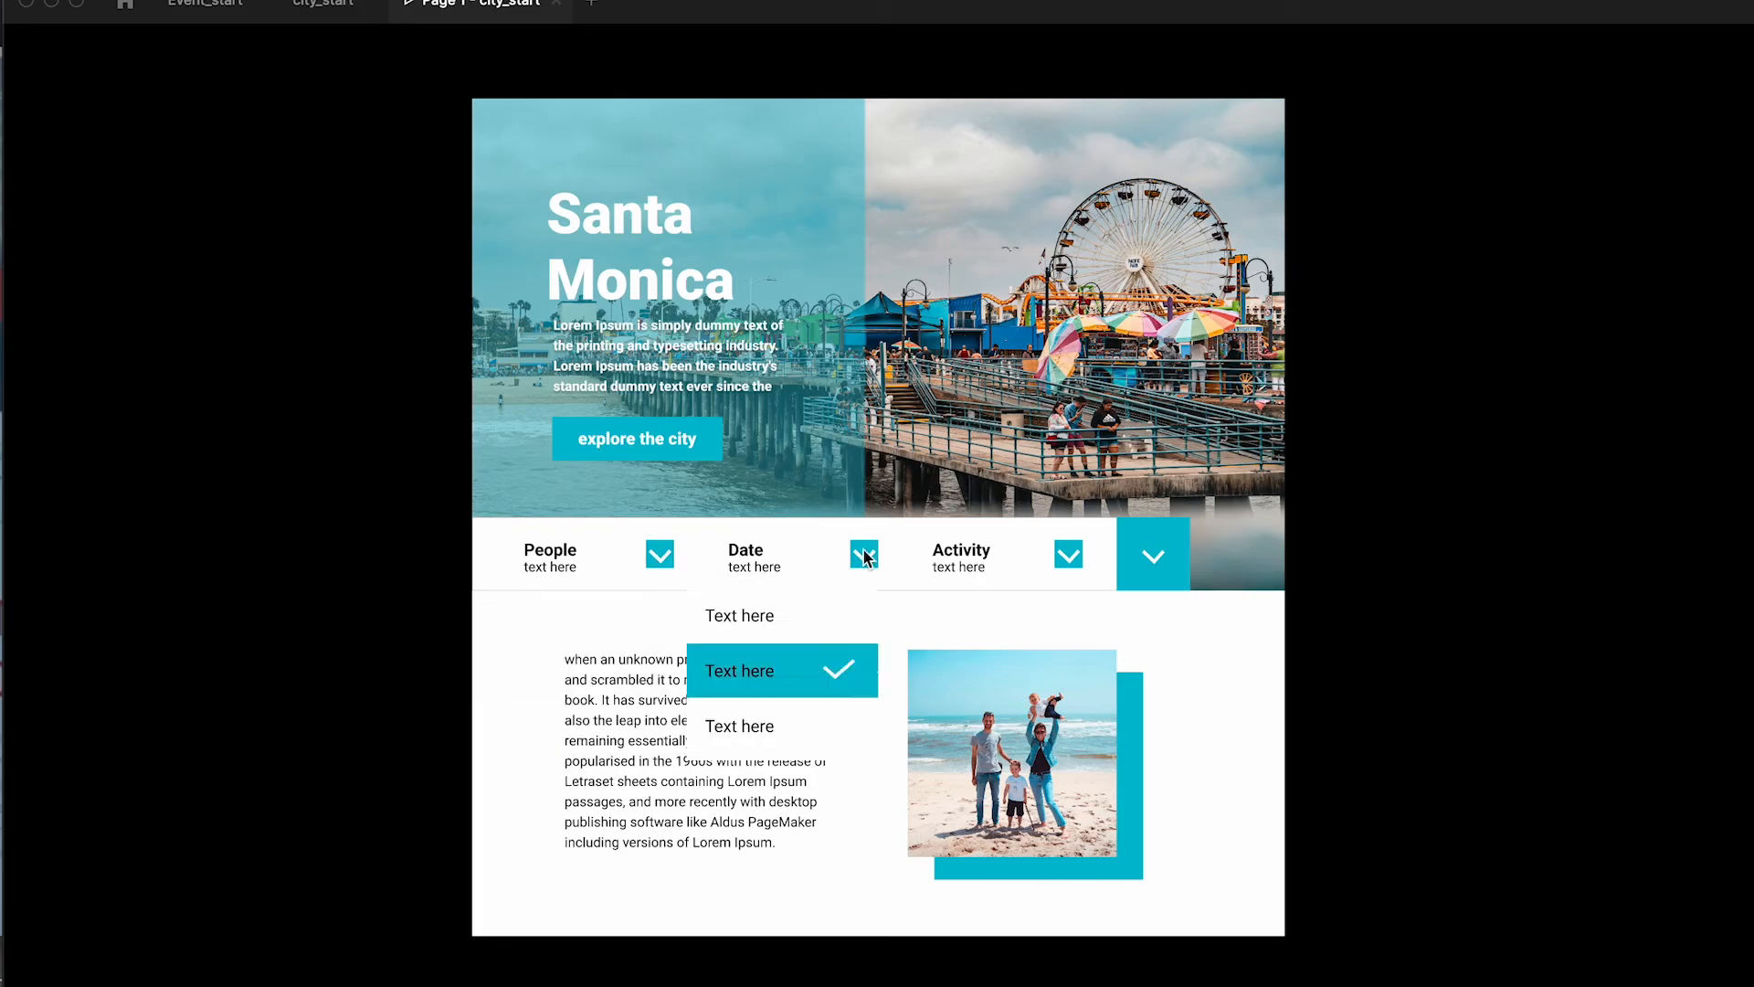
click(864, 555)
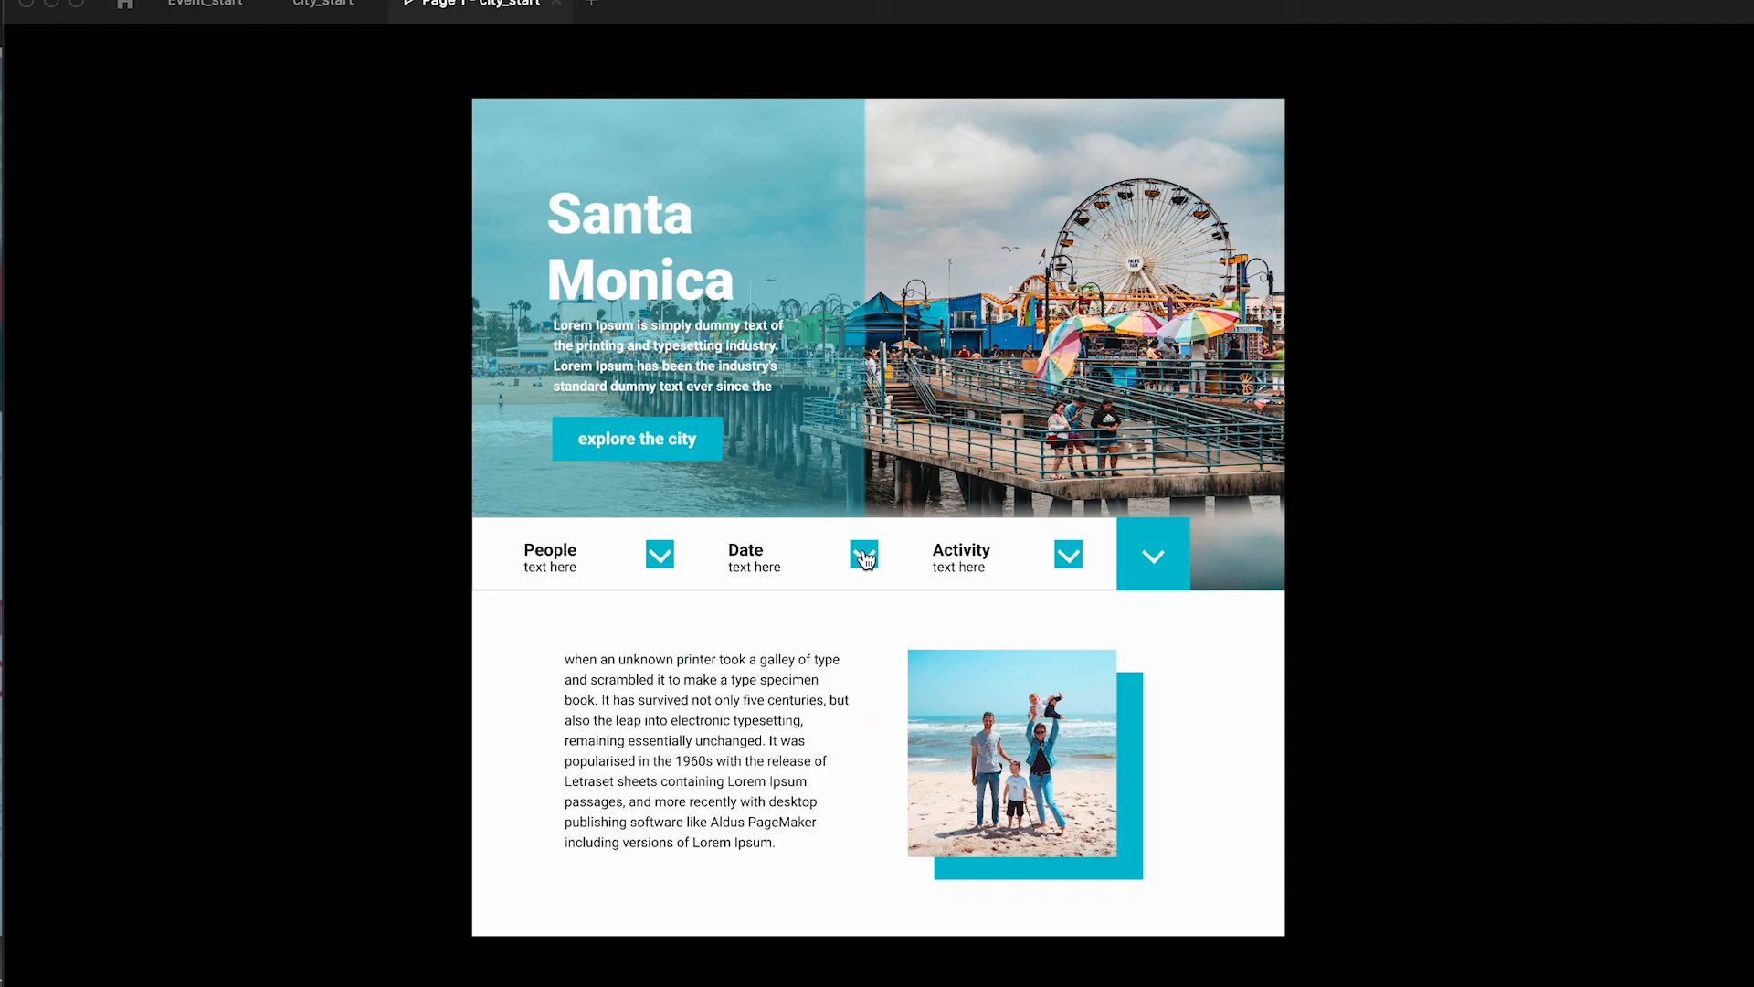
click(1068, 557)
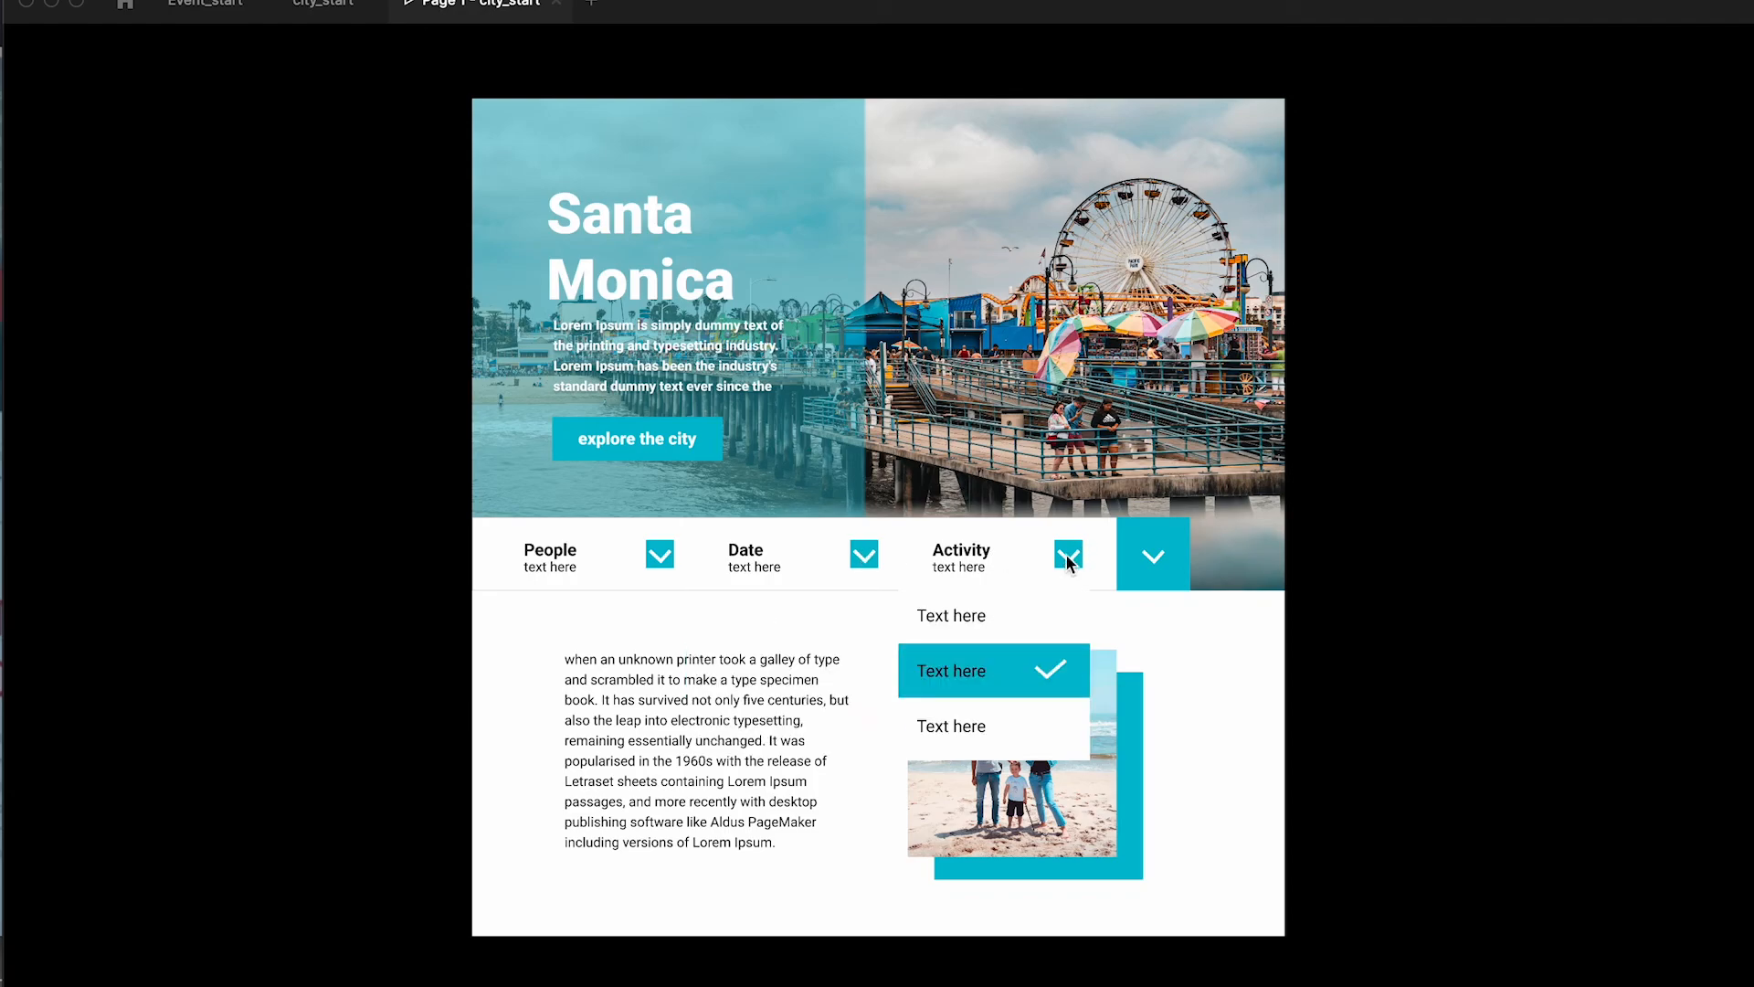
click(1068, 558)
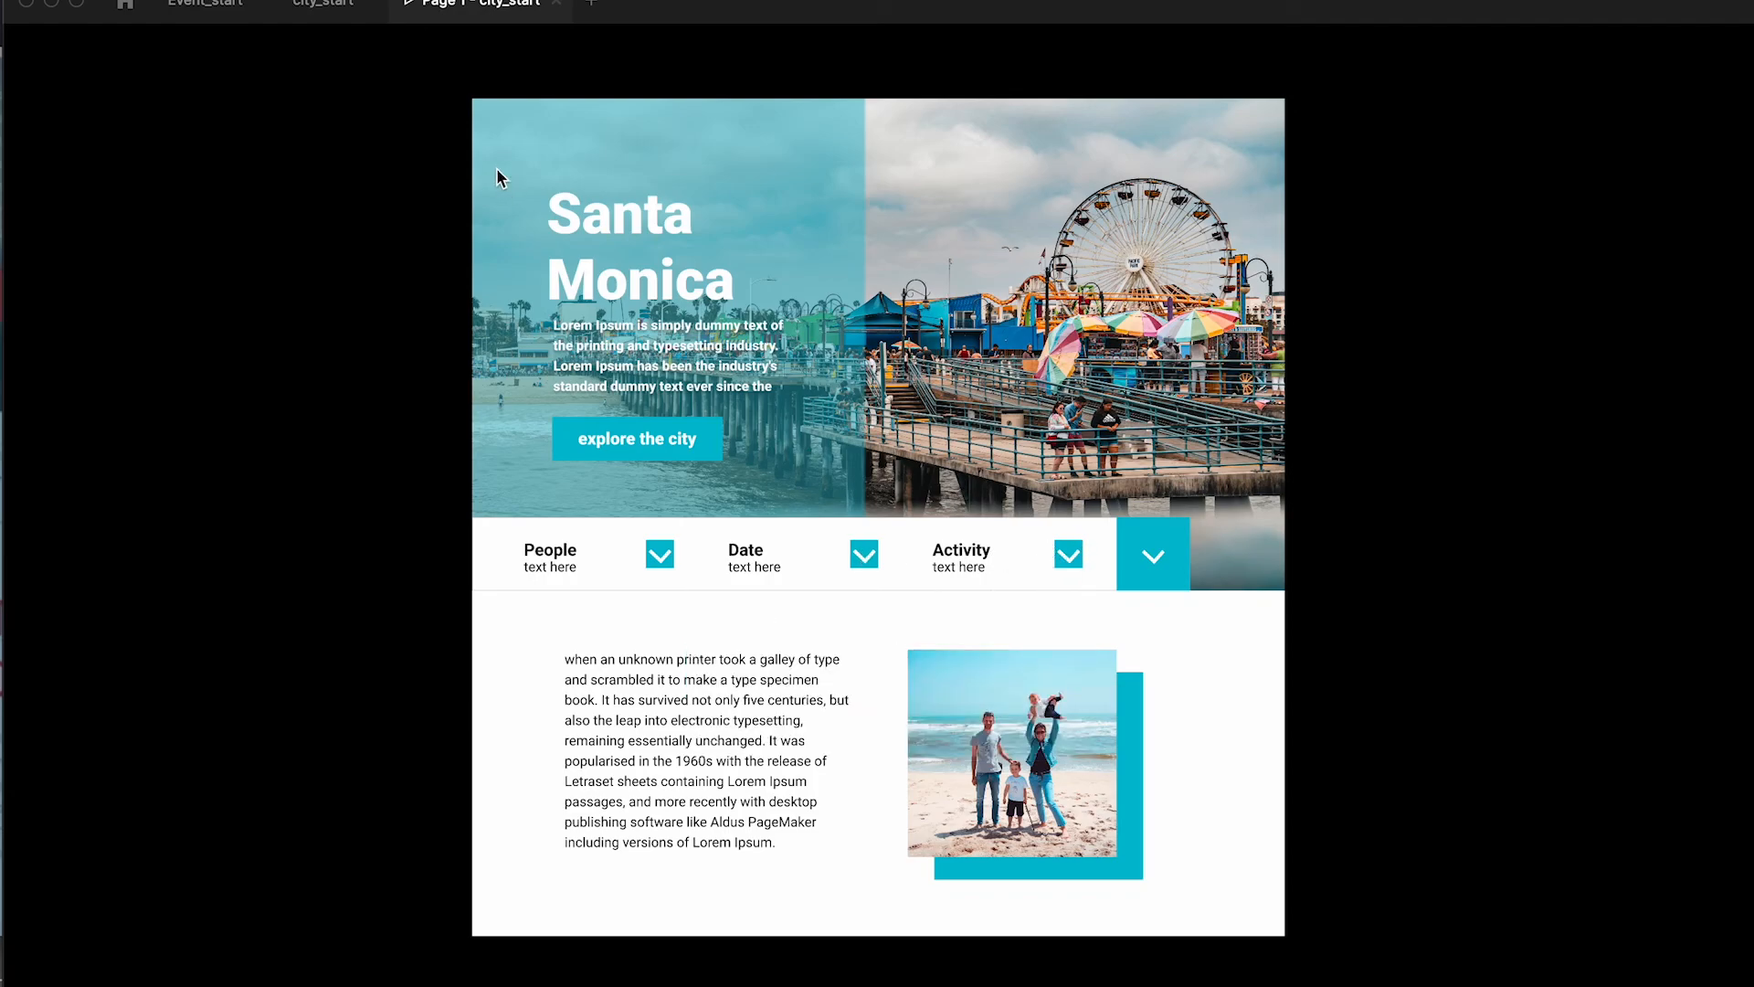